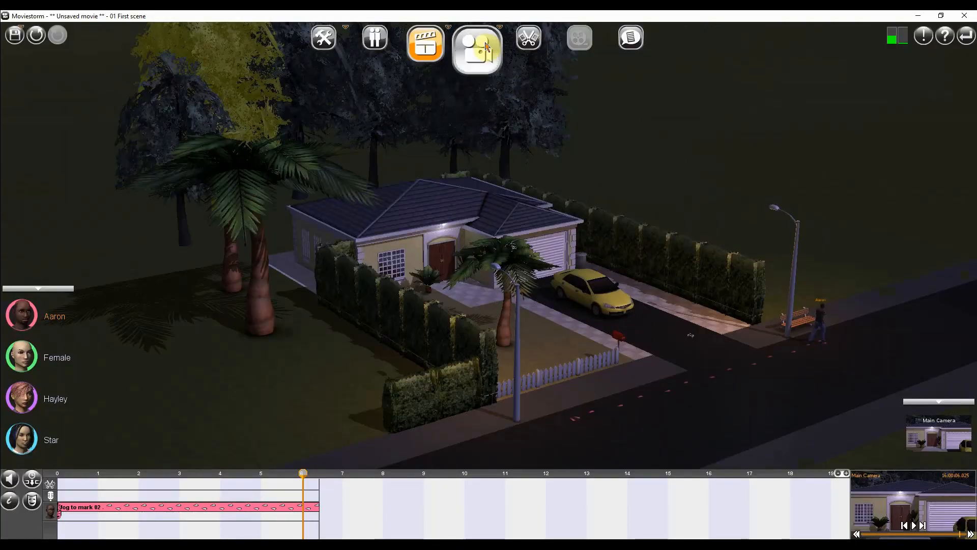
Look through the movie's characters one after another in the dressing room
left_click(486, 46)
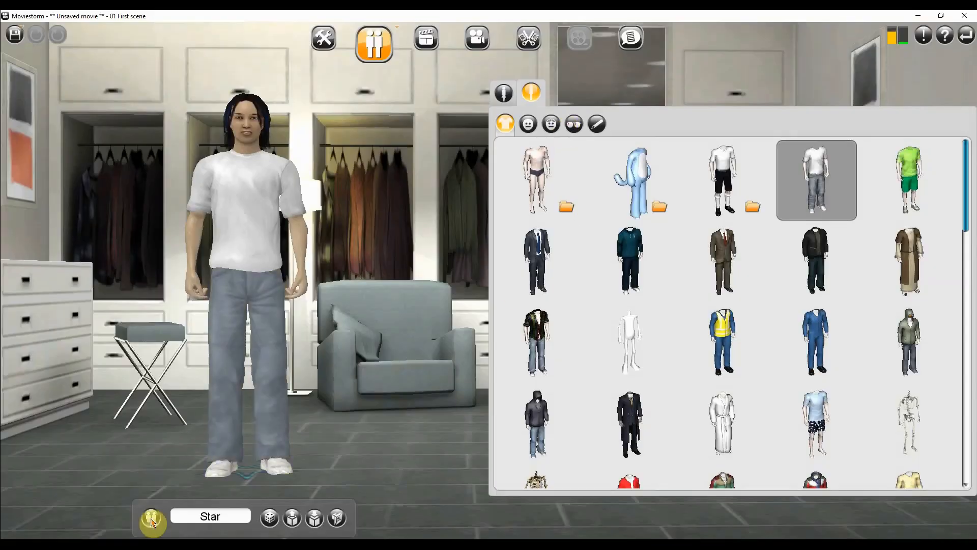
left_click(152, 520)
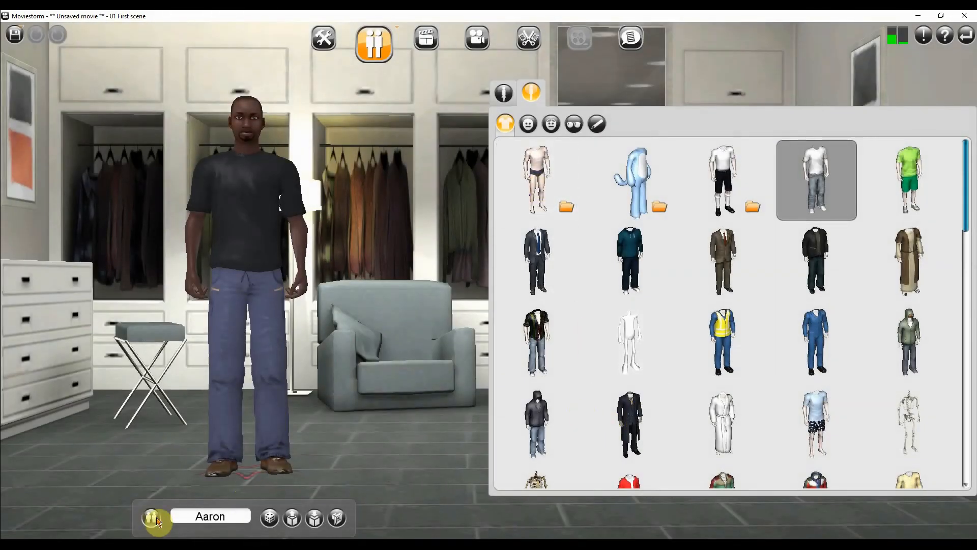
left_click(152, 518)
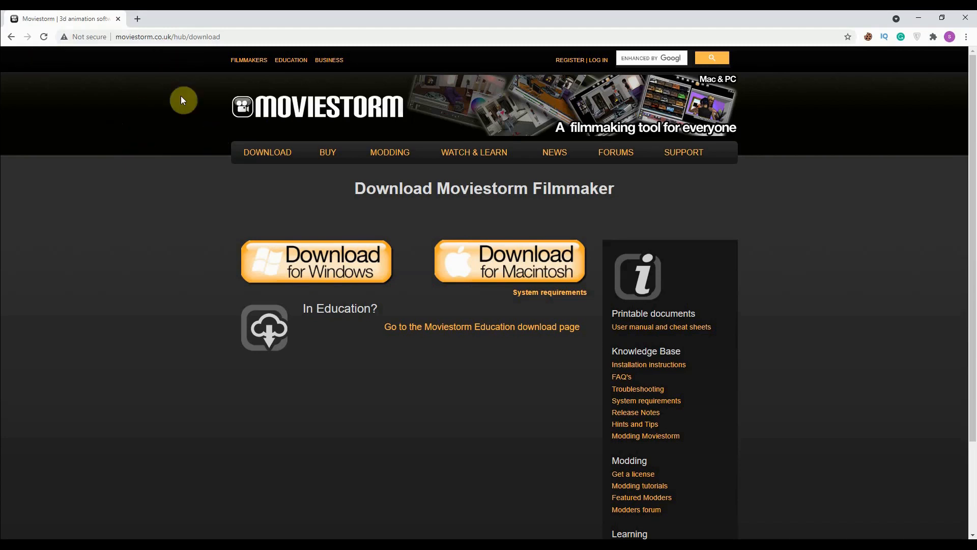
Switch from the browser to Moviestorm and create a new movie from the Temple Background Day template
left_click(916, 18)
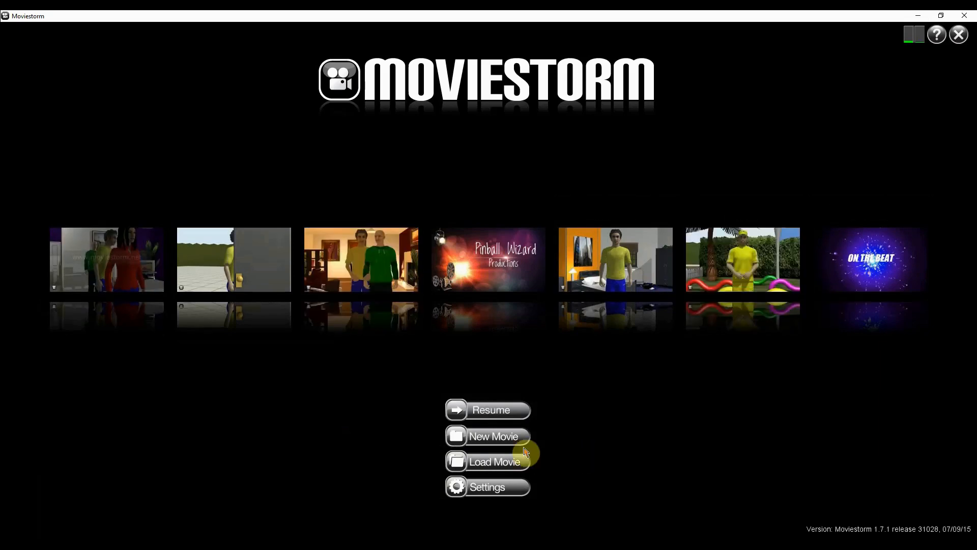
left_click(486, 437)
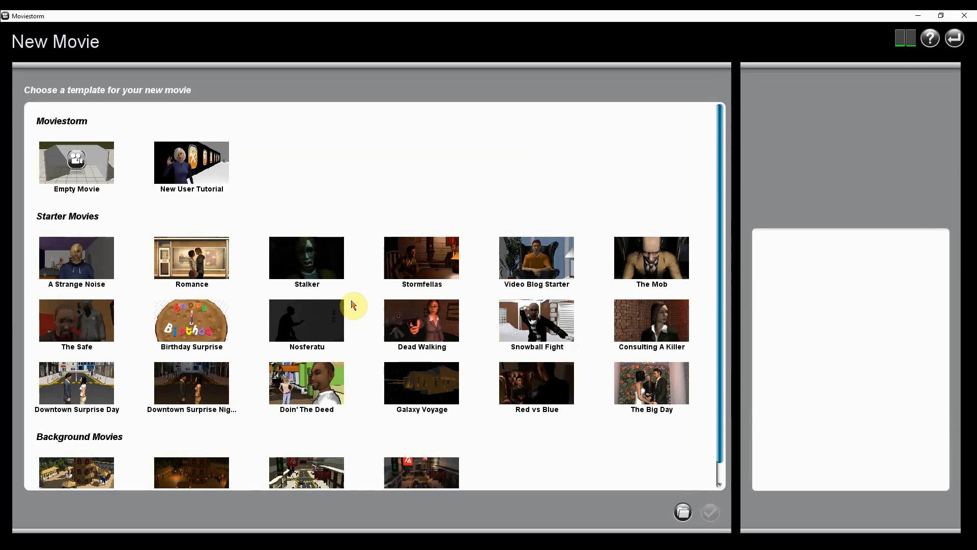
scroll(354, 304, "down", 1)
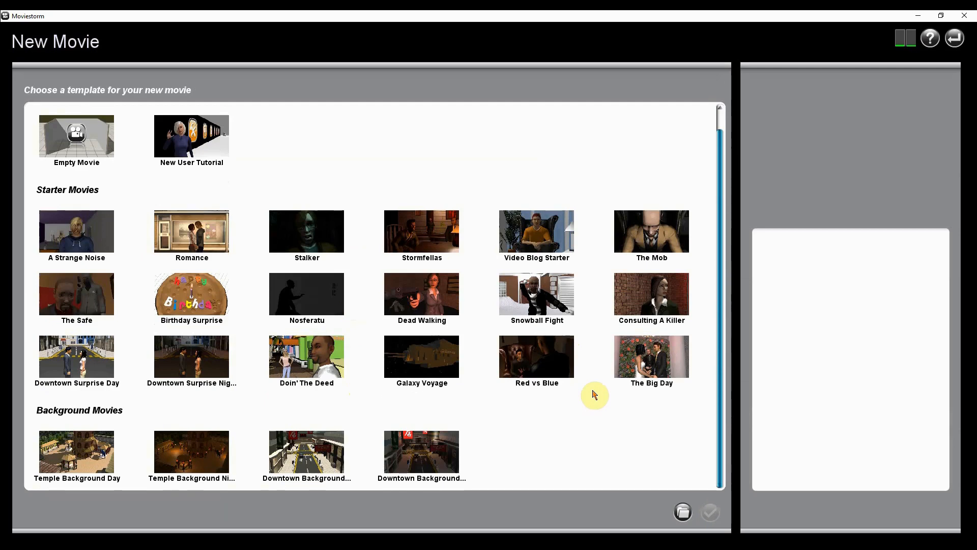
left_click(88, 465)
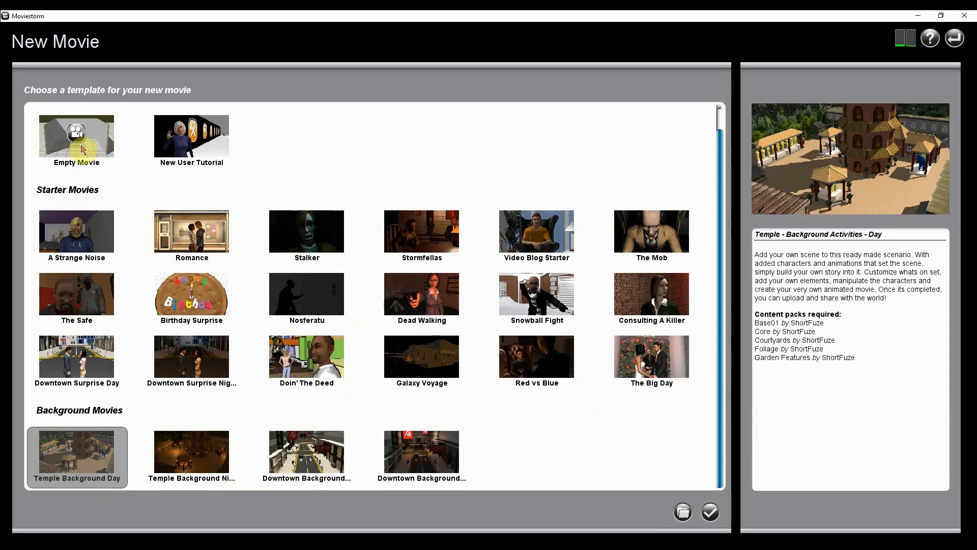
double_click(71, 468)
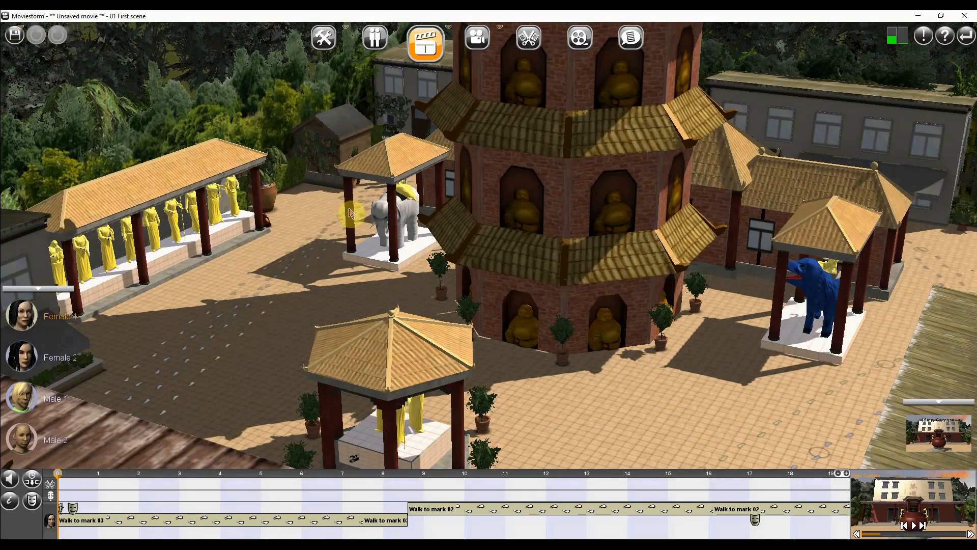
Preview the temple scene from about 5 seconds on, and view it through the camera angle facing the red urn
left_click_drag(75, 480, 228, 472)
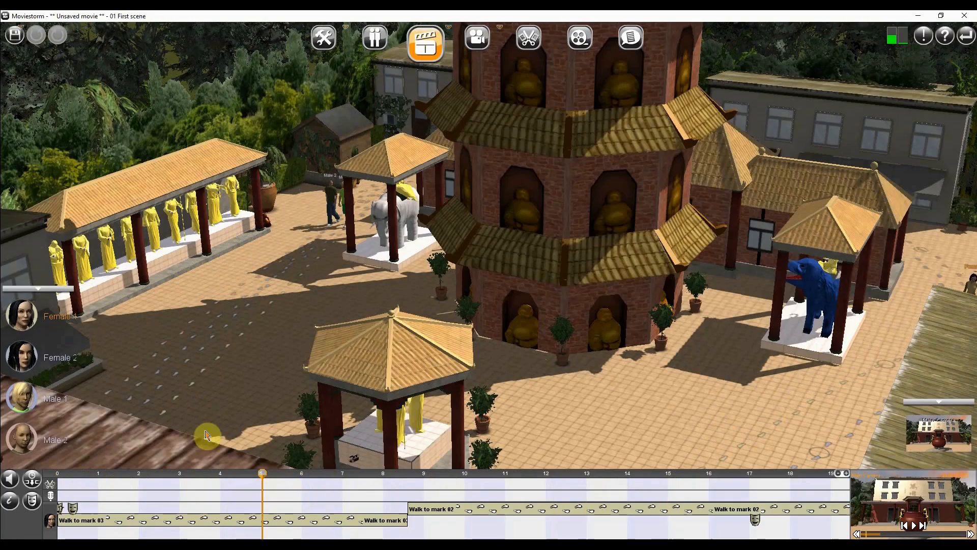
left_click(920, 501)
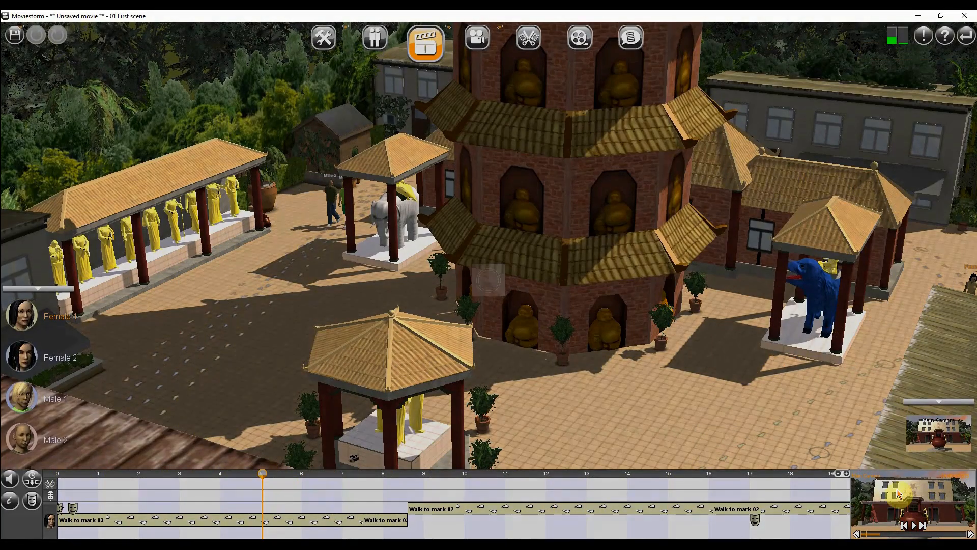
left_click(914, 526)
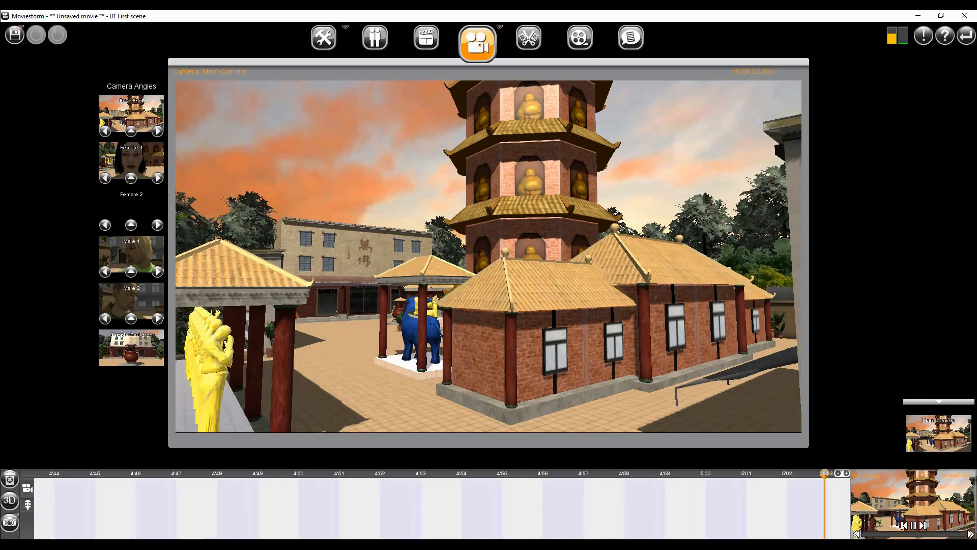
left_click(131, 347)
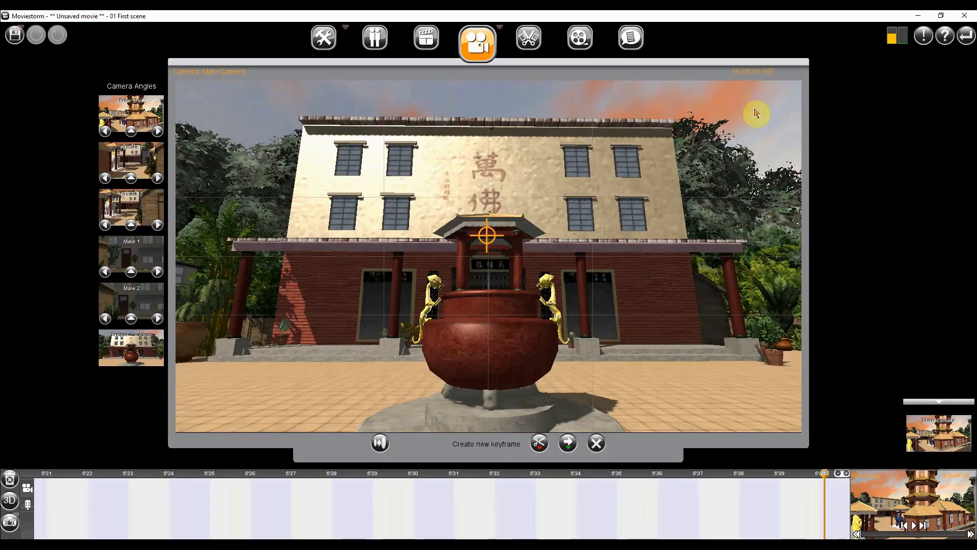
Leave the temple movie and create a new one from the Empty Movie template
left_click(968, 39)
left_click(508, 295)
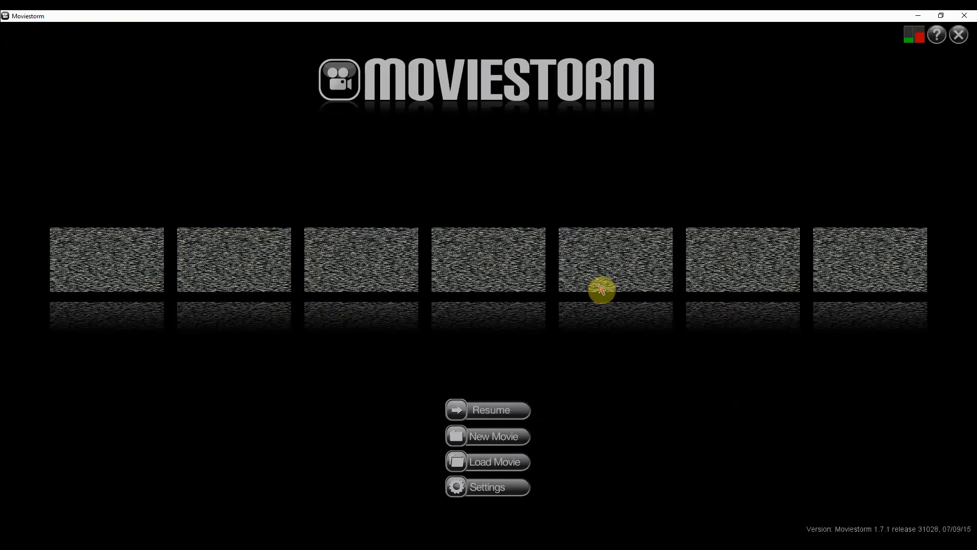
left_click(490, 436)
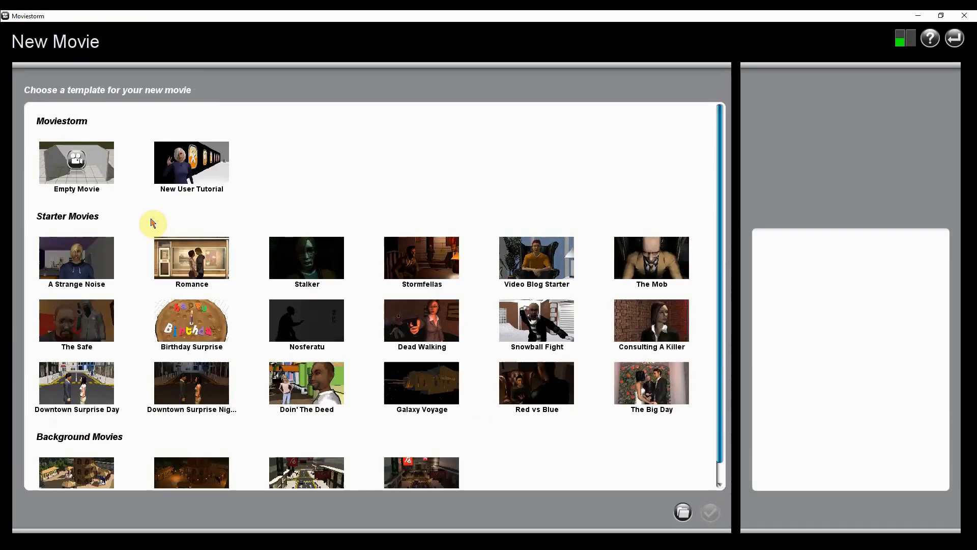
double_click(79, 172)
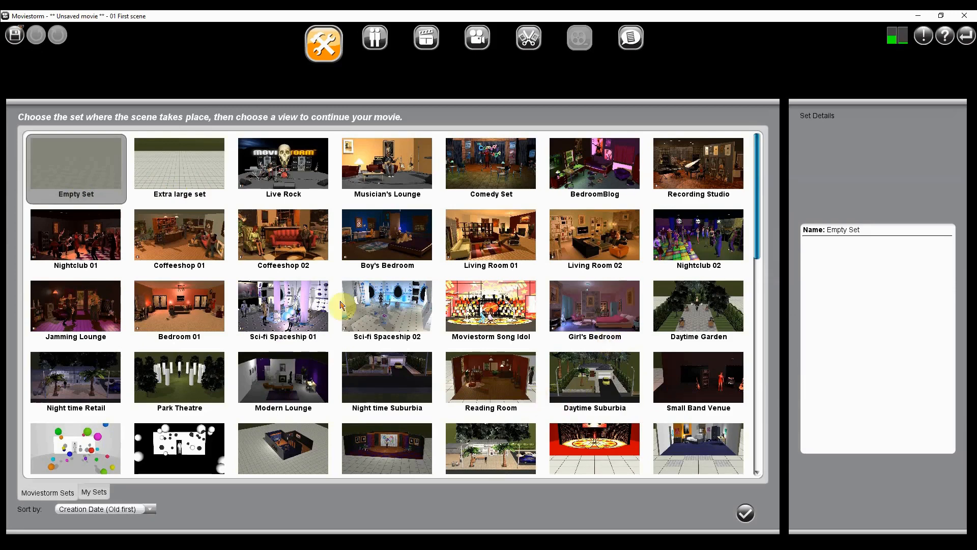
Load the Extra large set for the scene and dismiss the Set Workshop introduction
left_click(186, 171)
double_click(186, 170)
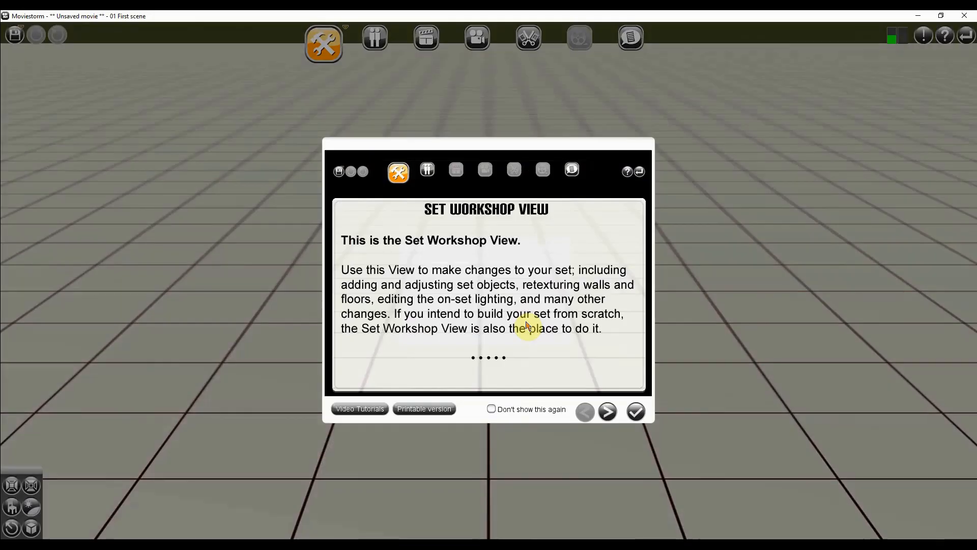
left_click(641, 416)
Examine the full extent of the empty set floor and its surrounding terrain from several distances and angles
scroll(419, 204, "down", 5)
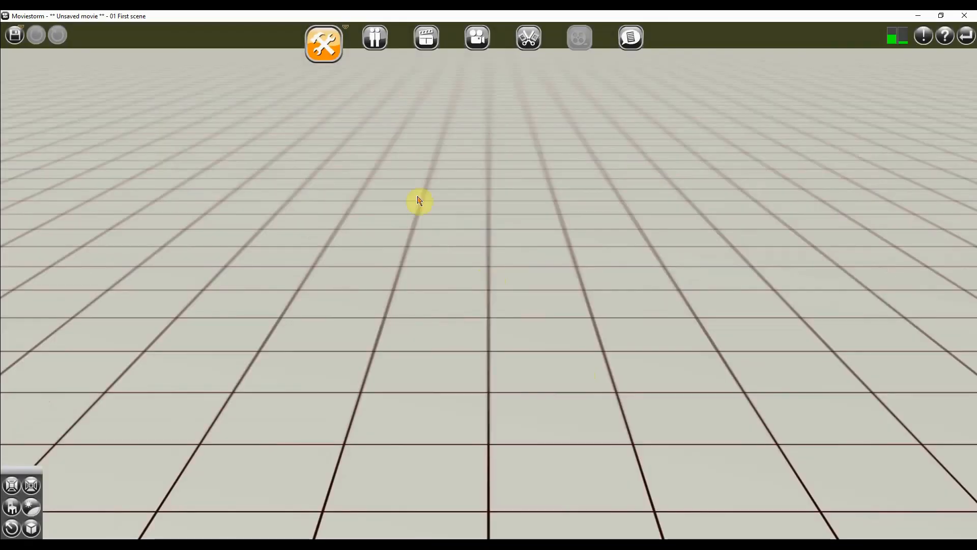
scroll(436, 283, "down", 2)
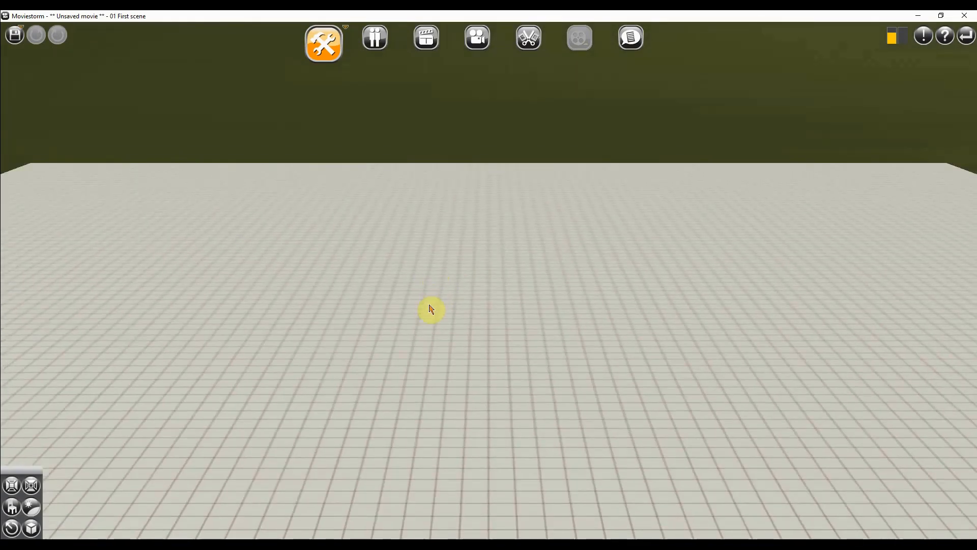
scroll(448, 338, "down", 3)
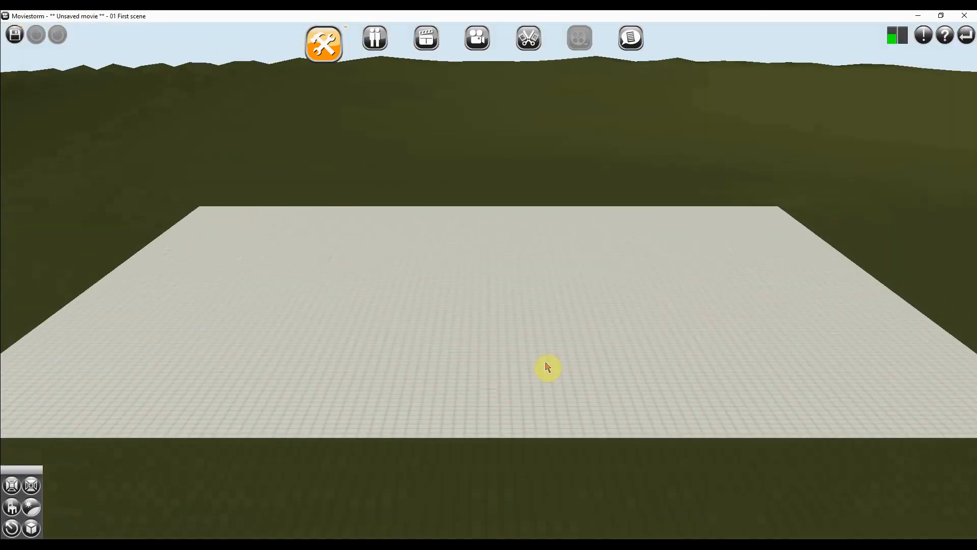
scroll(519, 333, "down", 2)
scroll(520, 330, "up", 4)
scroll(524, 329, "down", 3)
scroll(515, 355, "down", 3)
left_click_drag(502, 353, 503, 379)
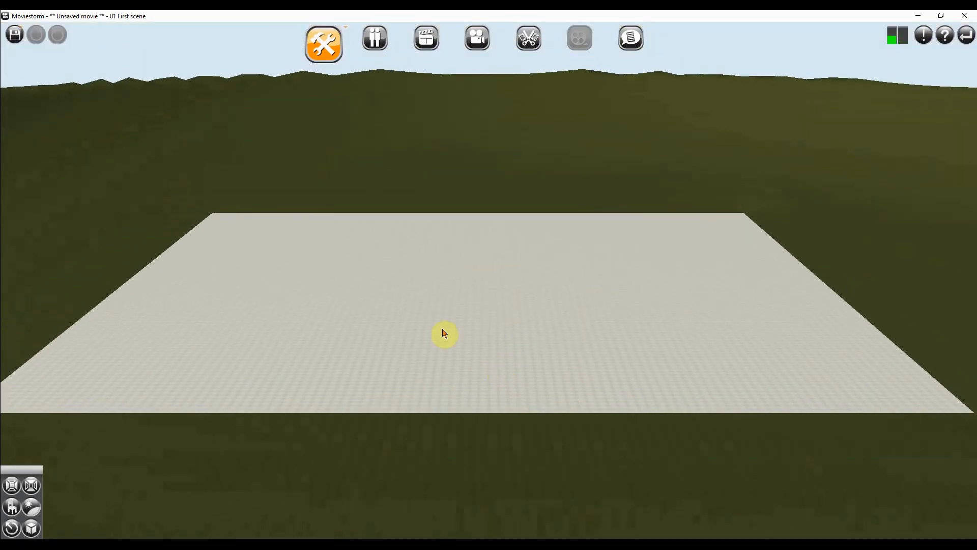
right_click_drag(446, 335, 506, 342)
right_click_drag(604, 331, 554, 323)
scroll(554, 323, "down", 4)
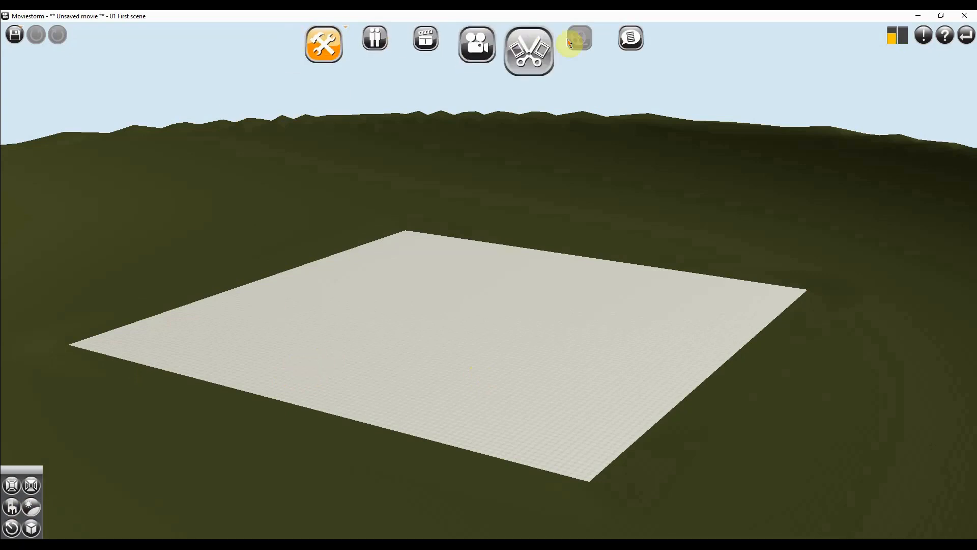
Place a 1AD House near the middle of the set and scale it up to 301
left_click(303, 47)
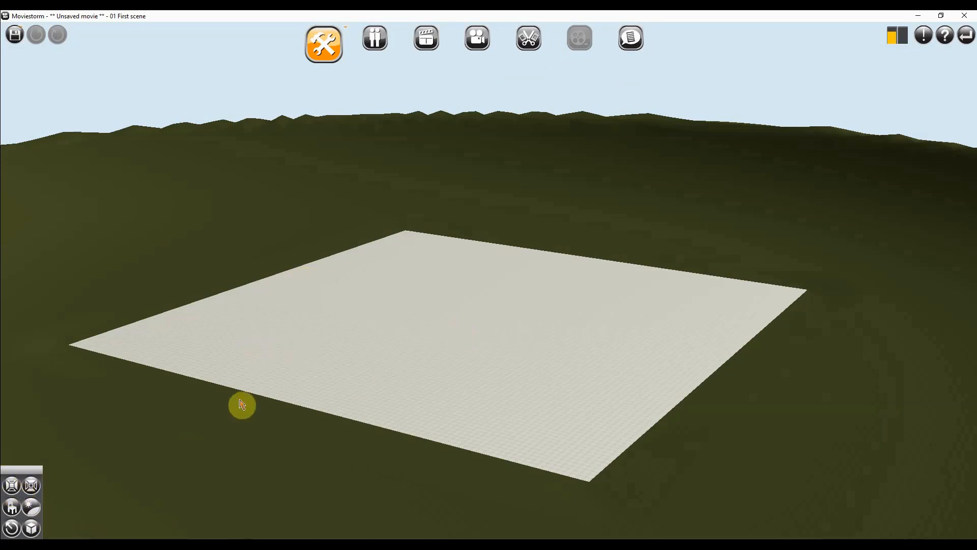
left_click(11, 508)
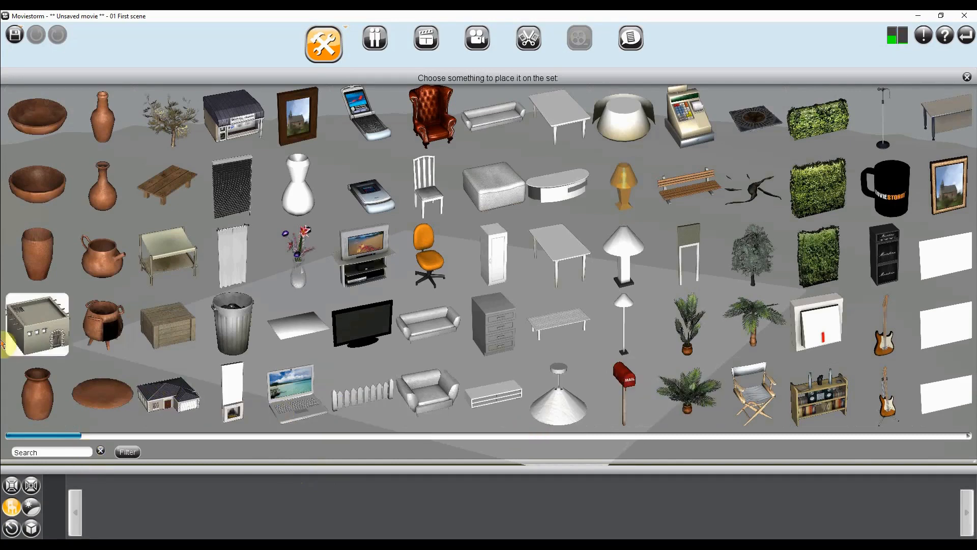
left_click(38, 333)
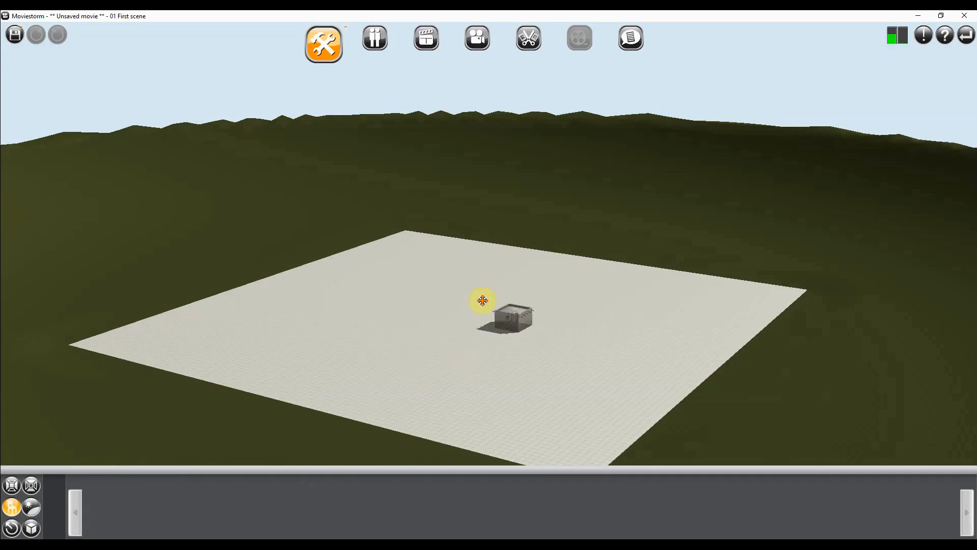
left_click(461, 326)
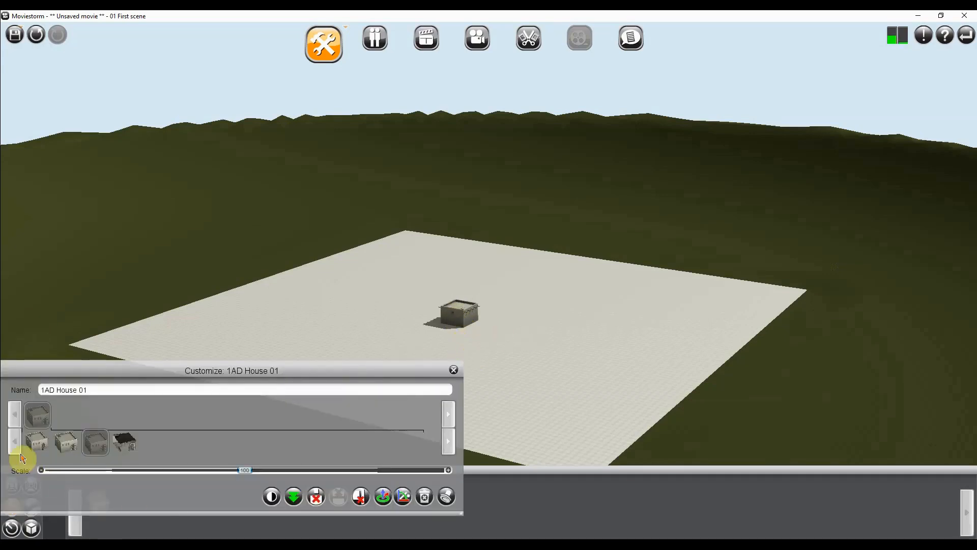
mouse_move(37, 450)
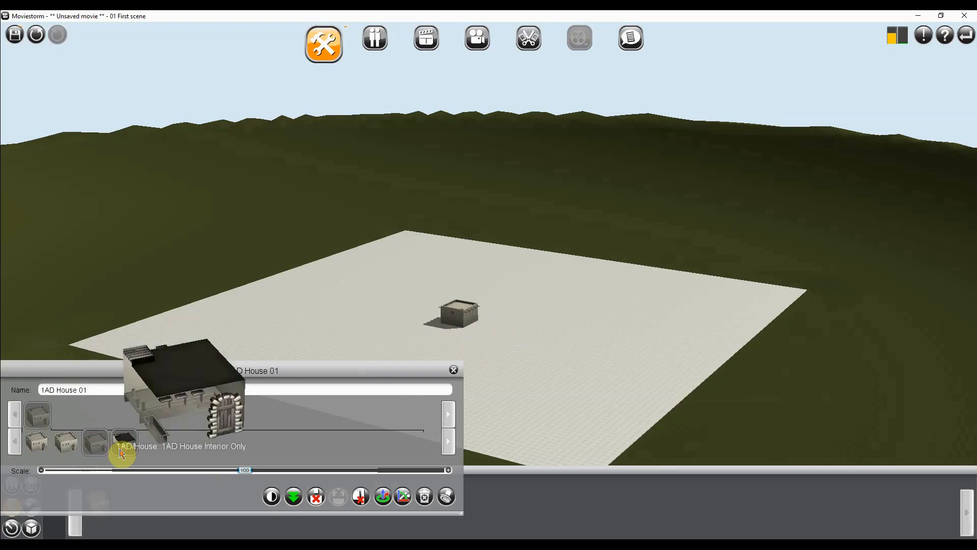
left_click_drag(246, 470, 341, 475)
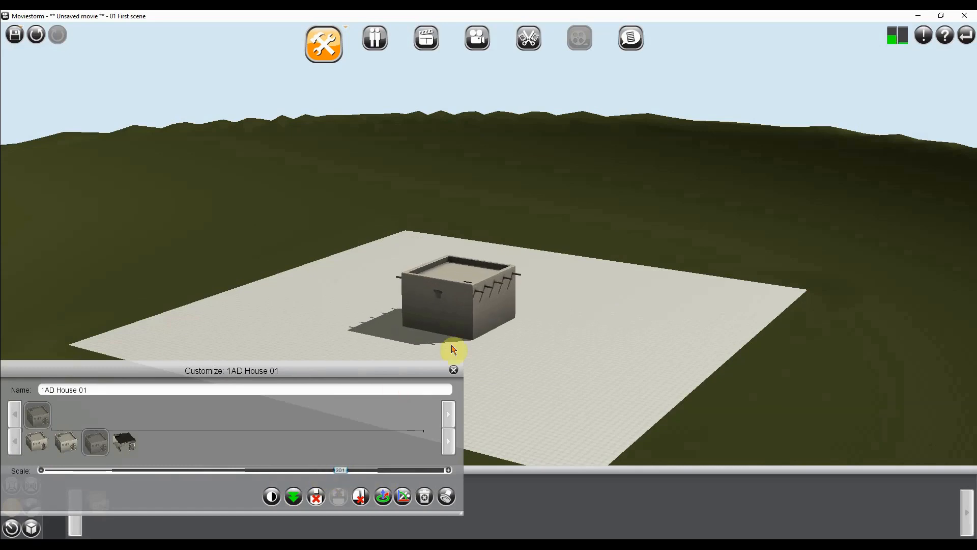
Colour the outside walls of the house bright red
right_click_drag(367, 320, 776, 330)
right_click_drag(529, 339, 616, 339)
scroll(616, 339, "up", 3)
left_click(567, 227)
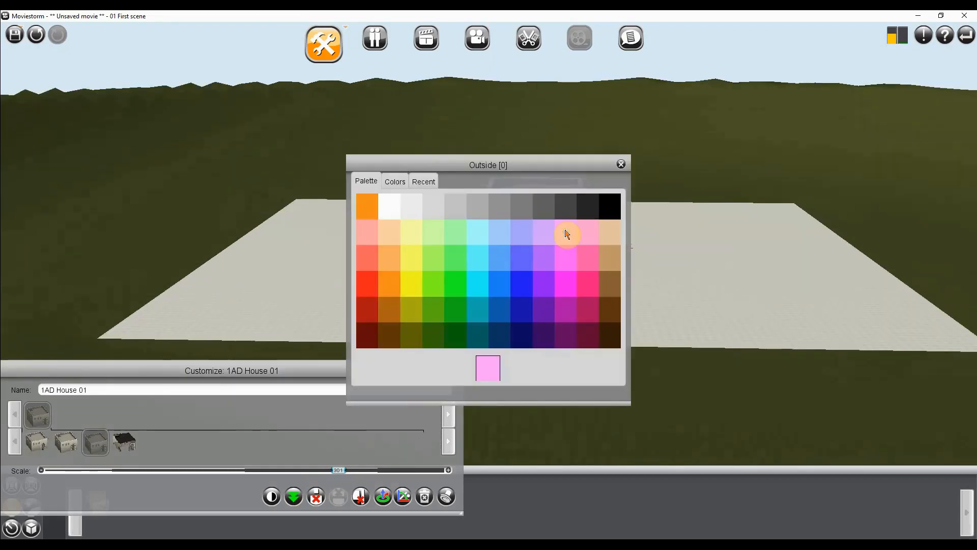
left_click(376, 286)
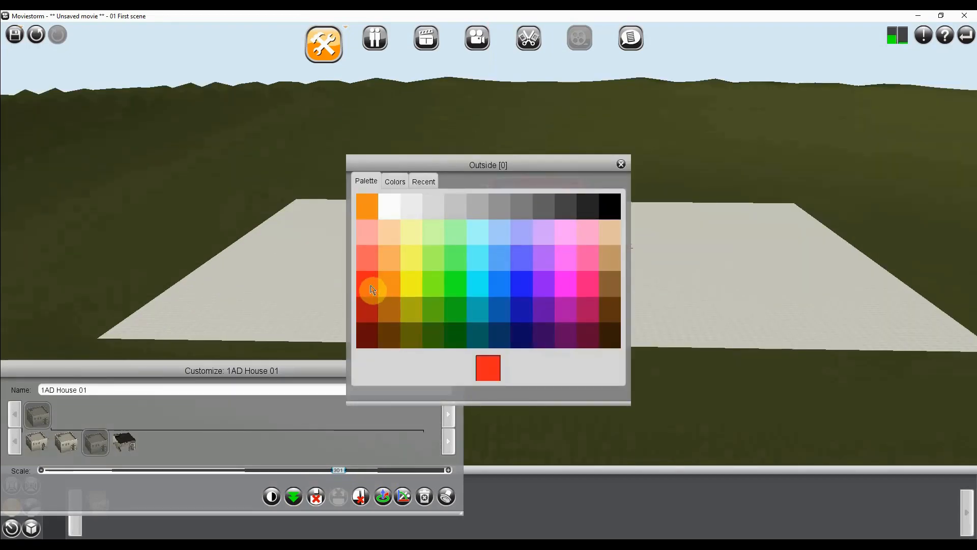
left_click(621, 164)
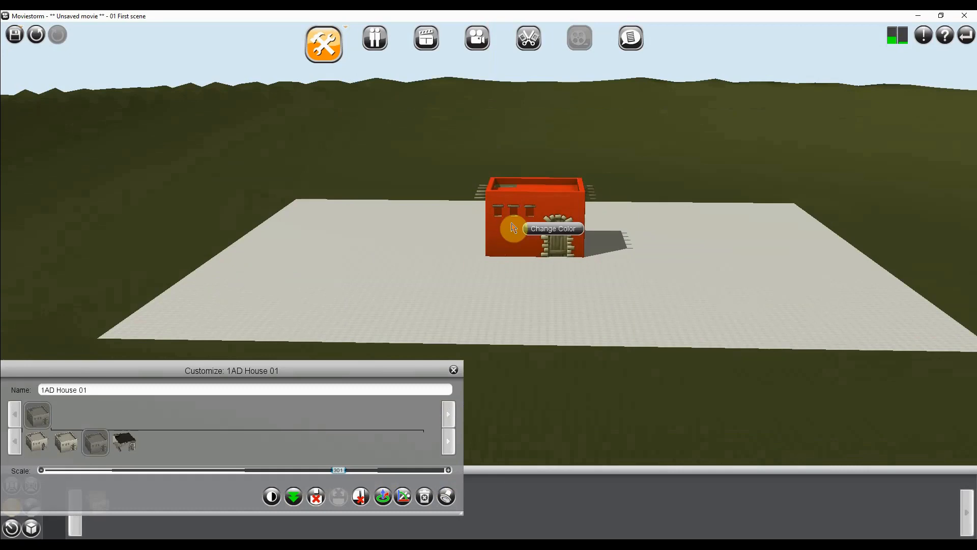
Try black on the outside walls of the house, then recolour them deep pink
left_click(554, 232)
left_click_drag(453, 164, 204, 165)
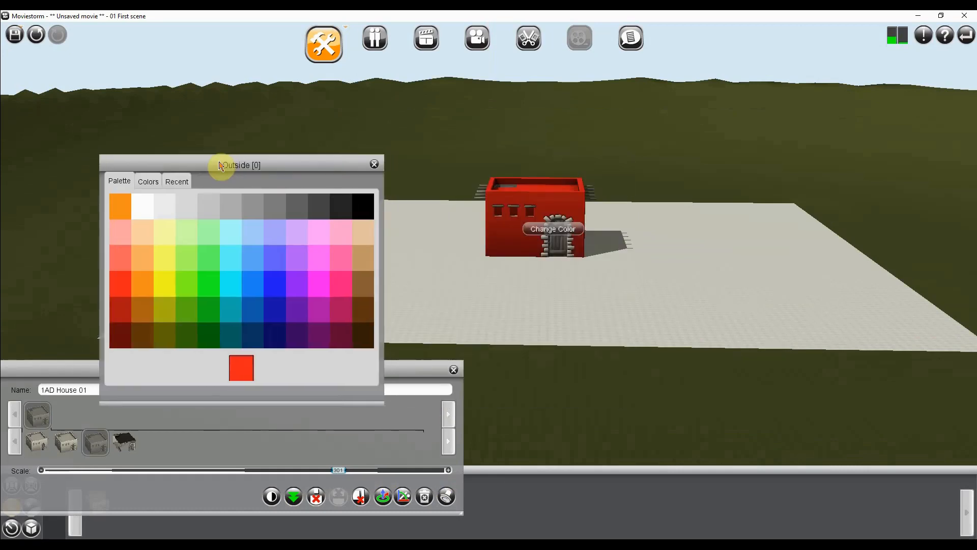
left_click(359, 214)
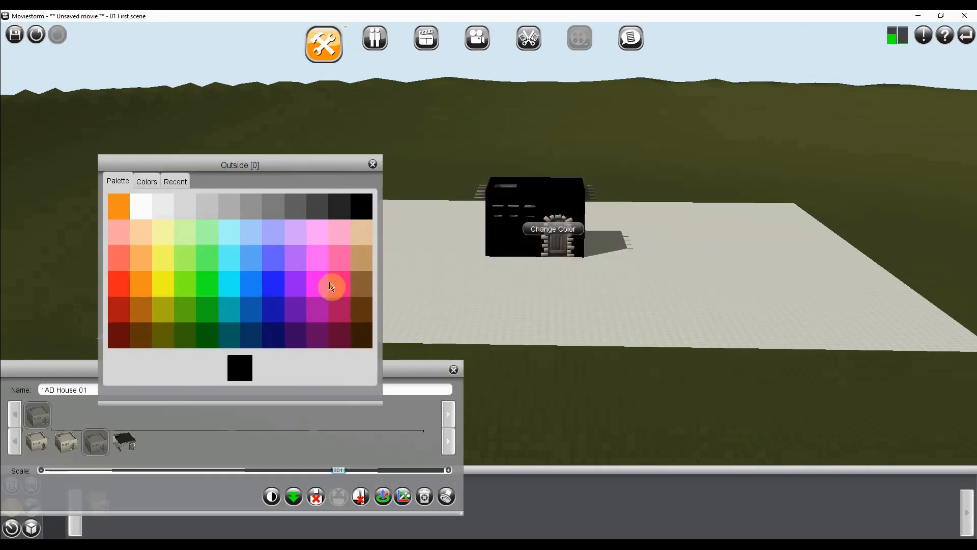
left_click(344, 293)
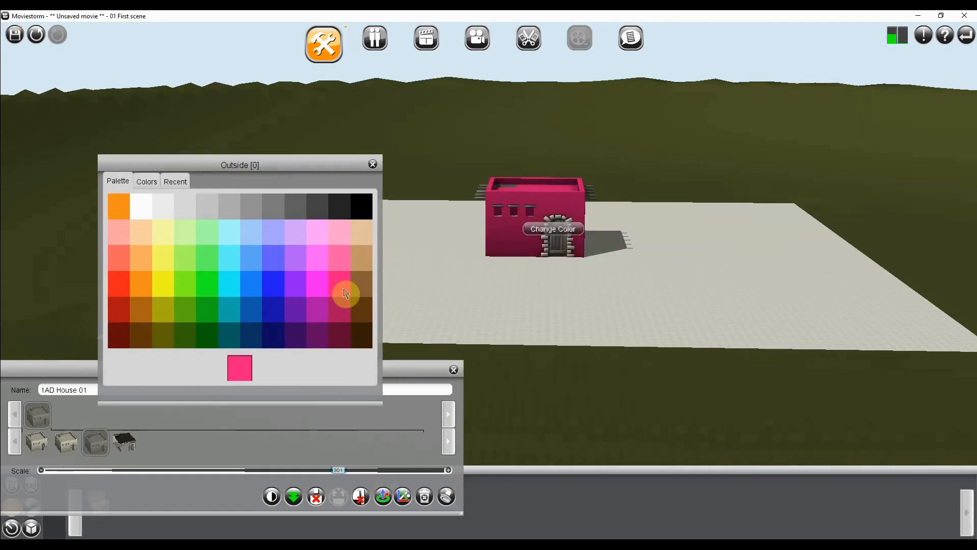
left_click(373, 165)
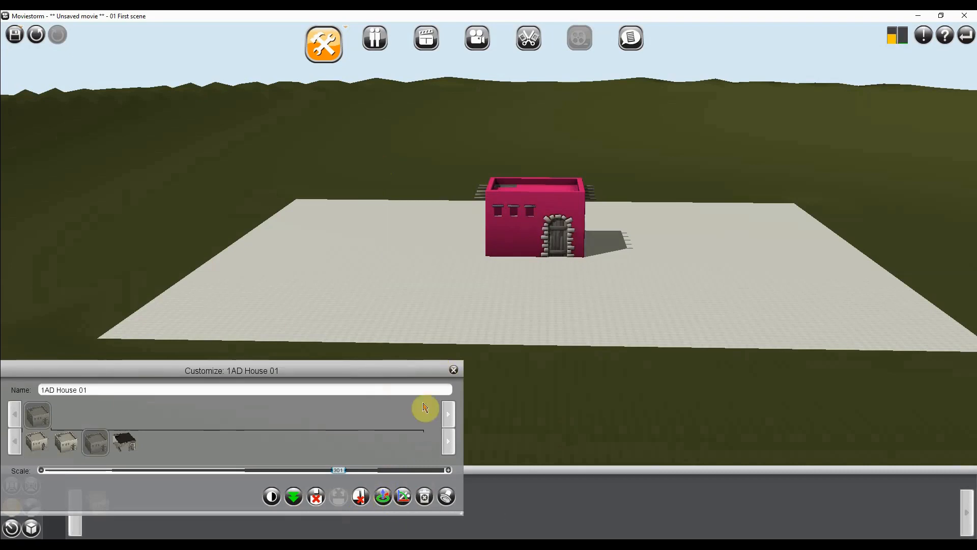
Move the house sideways to the left along the set, try tilting it with the rotation handles, and undo the tilt
left_click(385, 501)
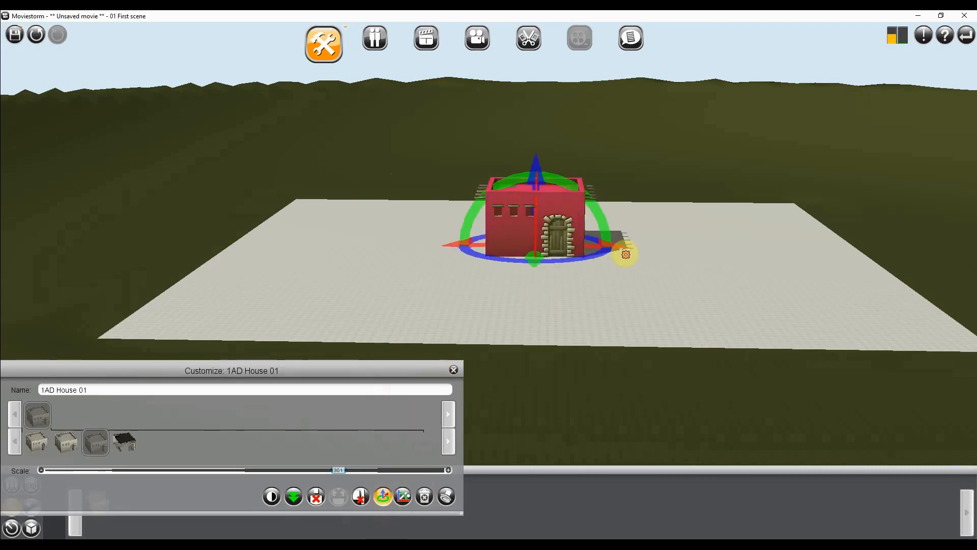
left_click_drag(625, 246, 569, 266)
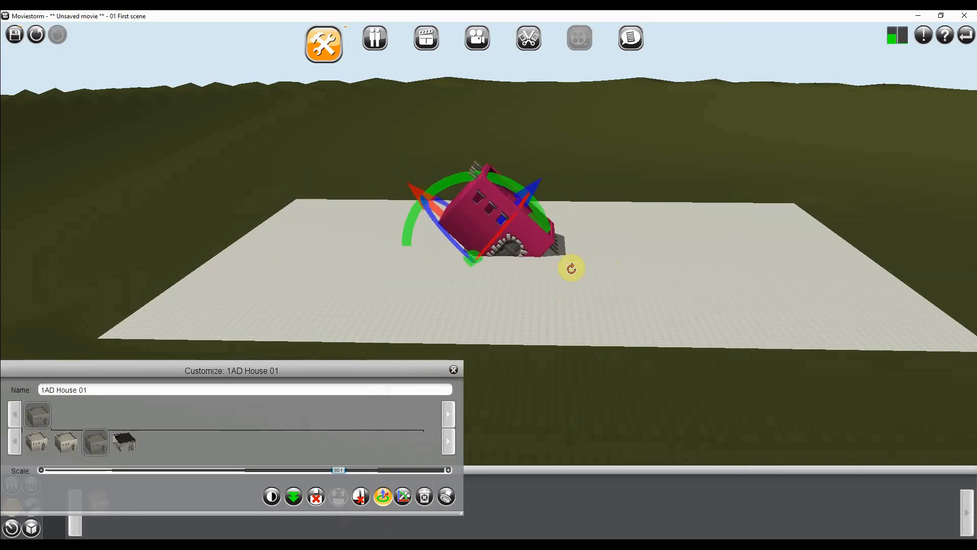
key("ctrl+z")
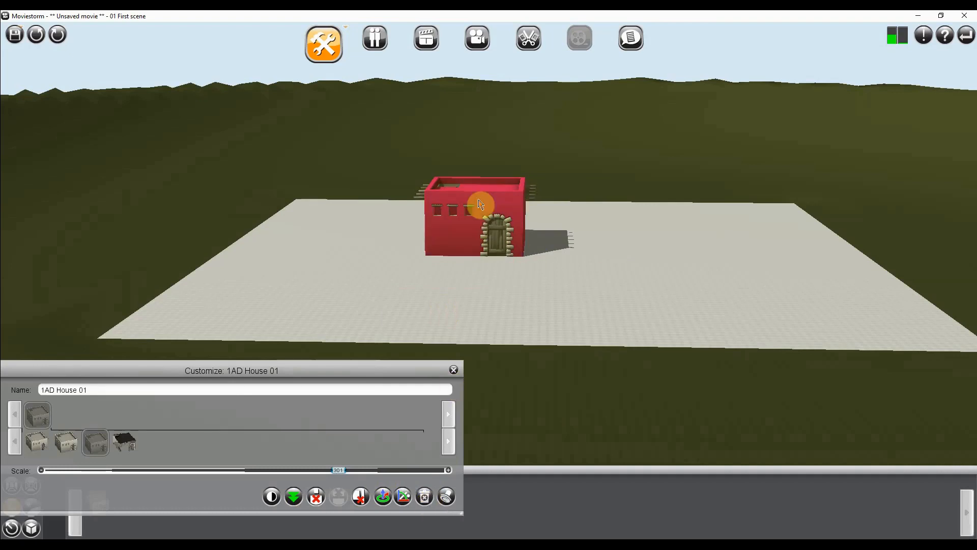
Place a copy of the pink house to its right and colour the copy's outside walls light brown
left_click(447, 500)
left_click(604, 243)
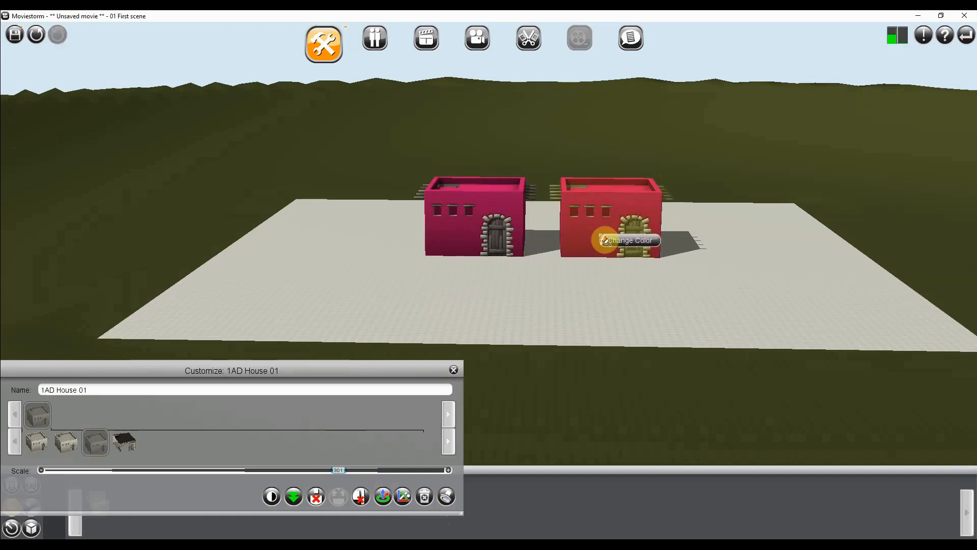
left_click(608, 246)
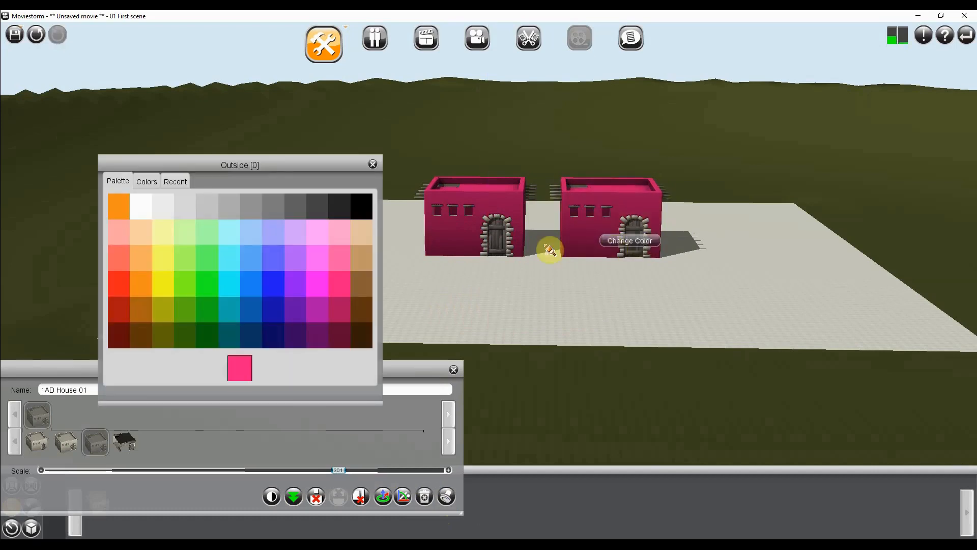
left_click(368, 258)
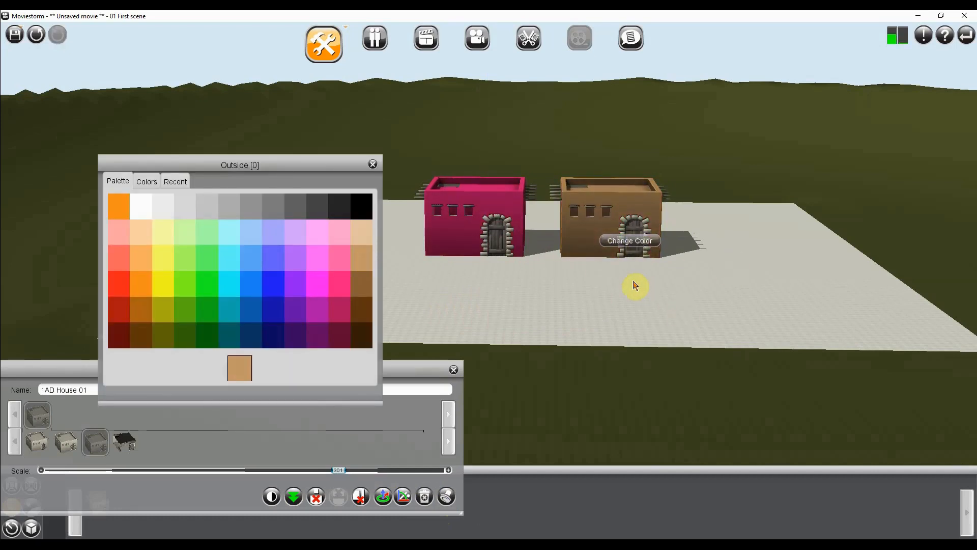
left_click(374, 165)
right_click_drag(639, 284, 655, 339)
scroll(576, 327, "up", 3)
left_click_drag(604, 338, 675, 262)
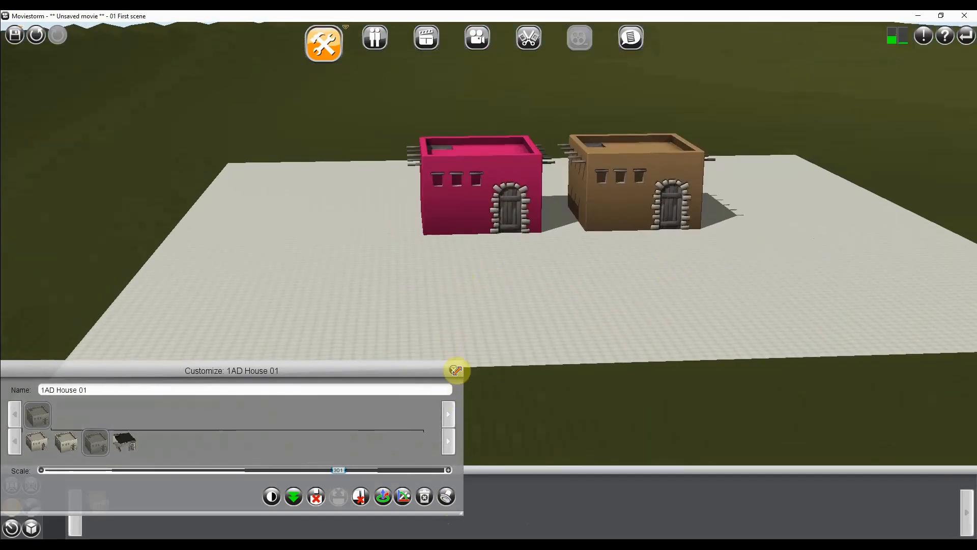
left_click(453, 371)
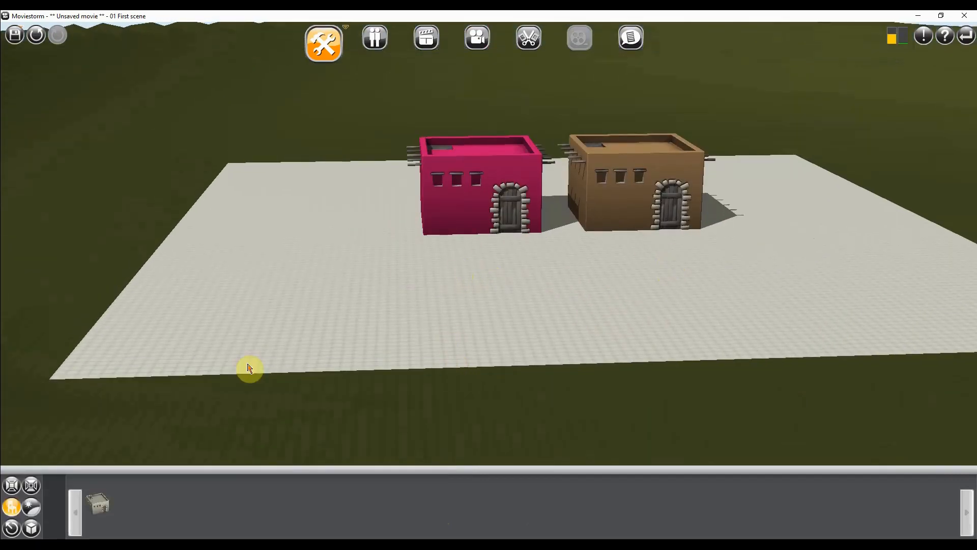
Search the props for "road" and place a Road Beach piece in front of the pink house
left_click(14, 507)
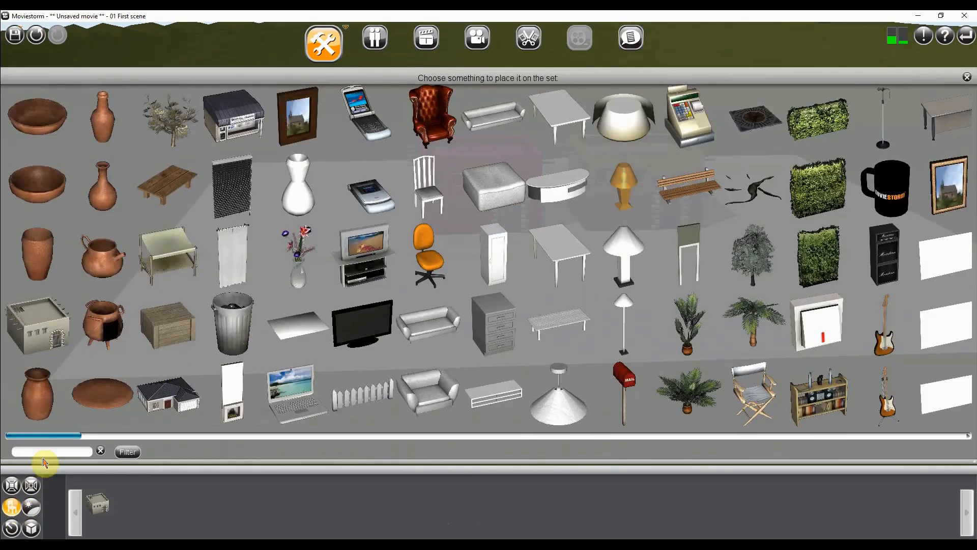
type("road")
key("Return")
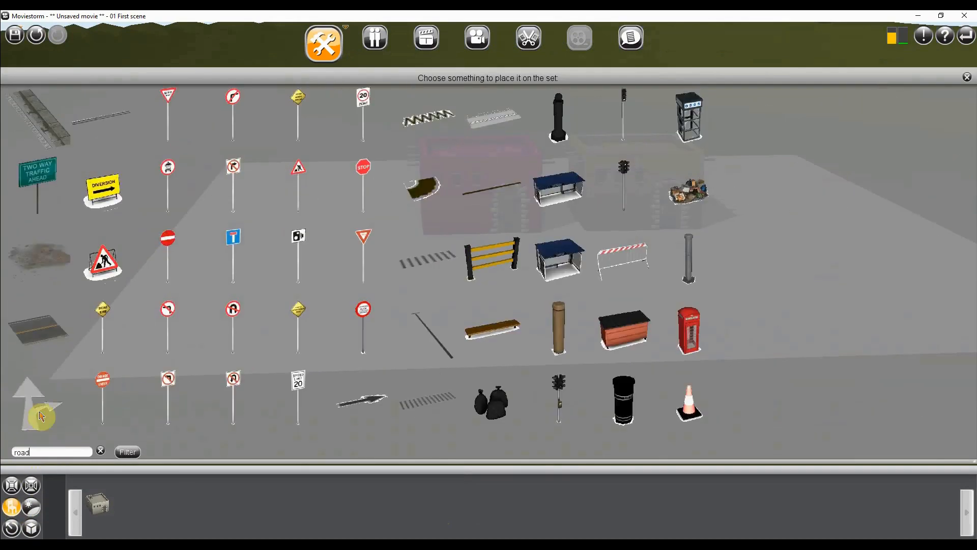
left_click(28, 340)
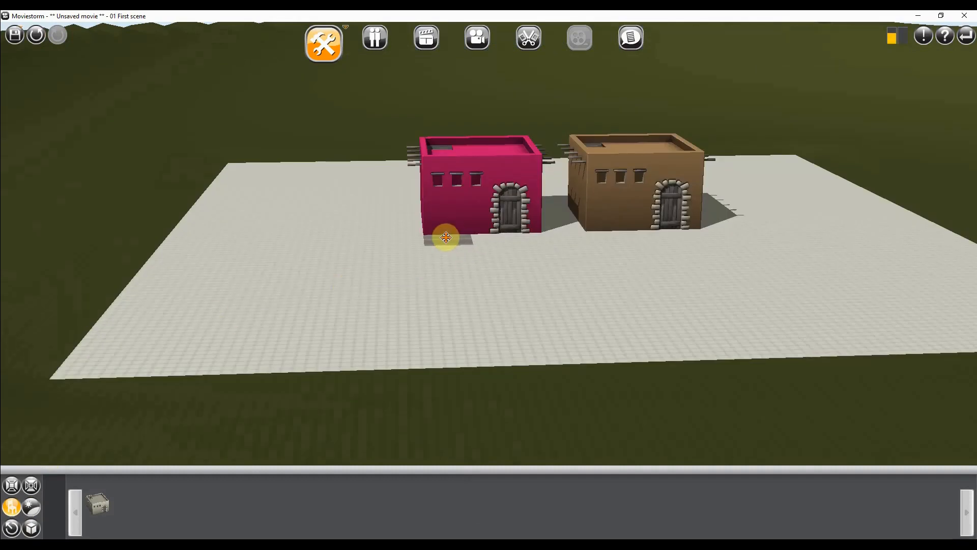
scroll(444, 237, "down", 2)
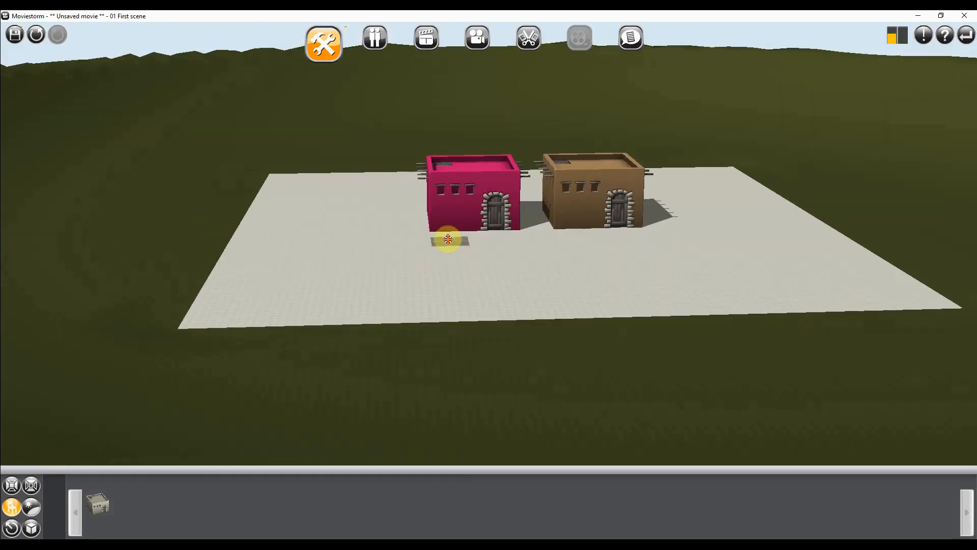
left_click(447, 238)
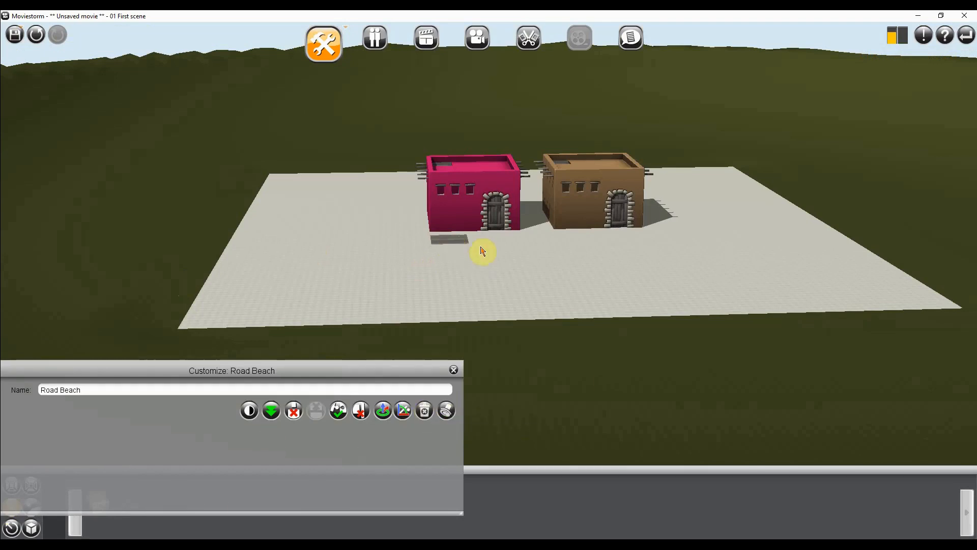
Extend the road with four copies of the Road Beach piece laid end to end past the brown house's front
scroll(464, 258, "up", 5)
scroll(467, 255, "up", 5)
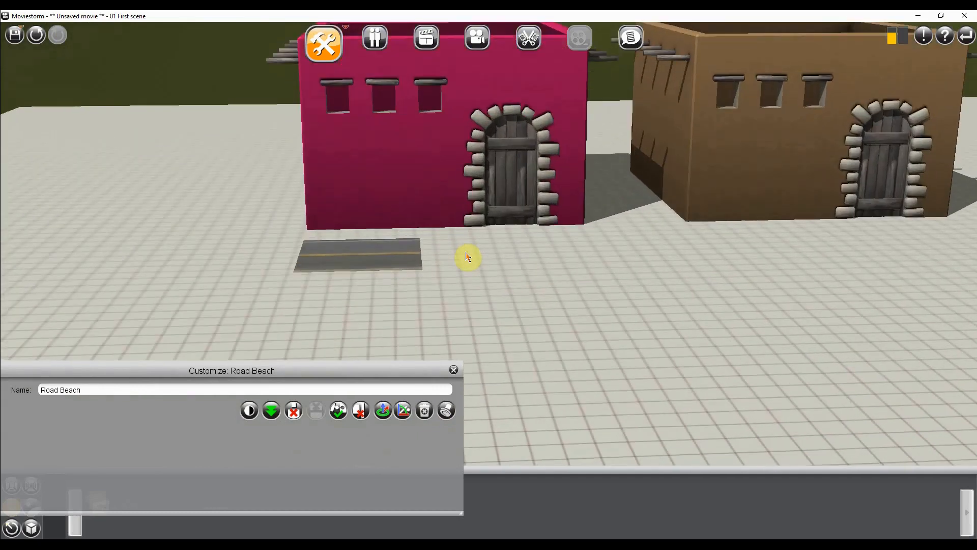
left_click(446, 412)
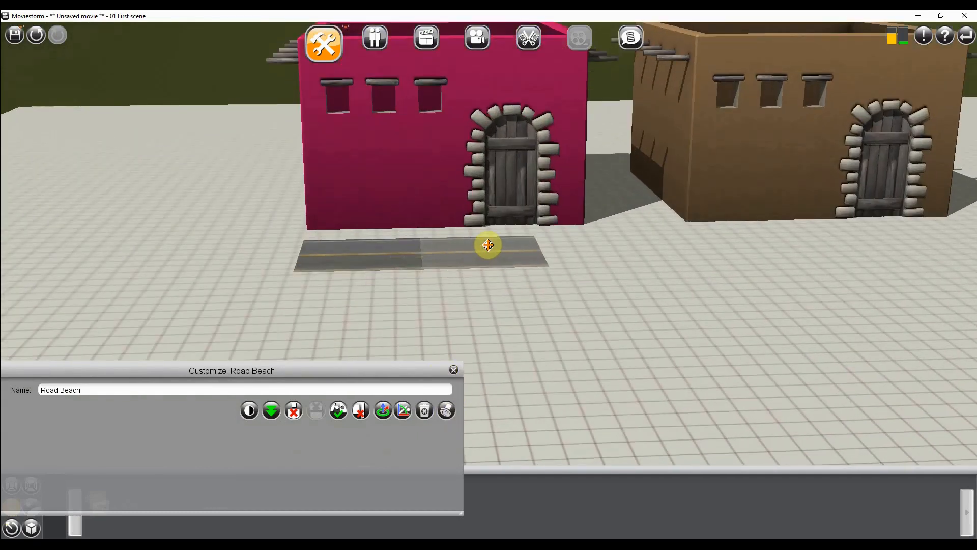
left_click(475, 249)
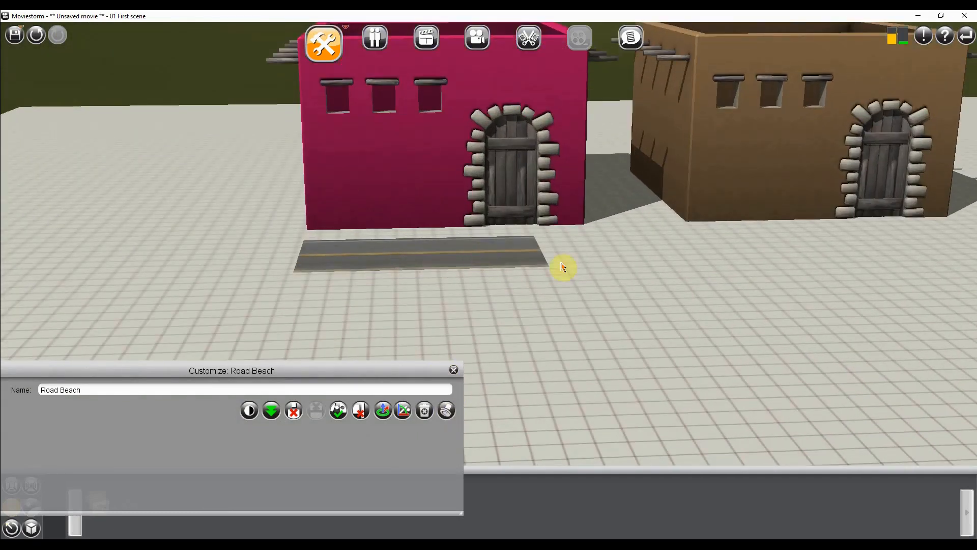
left_click(445, 412)
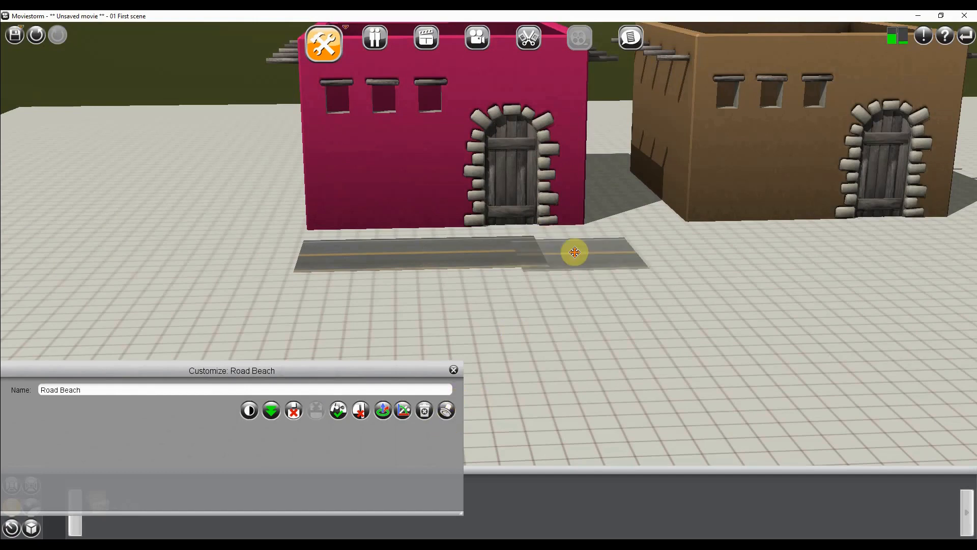
left_click(608, 248)
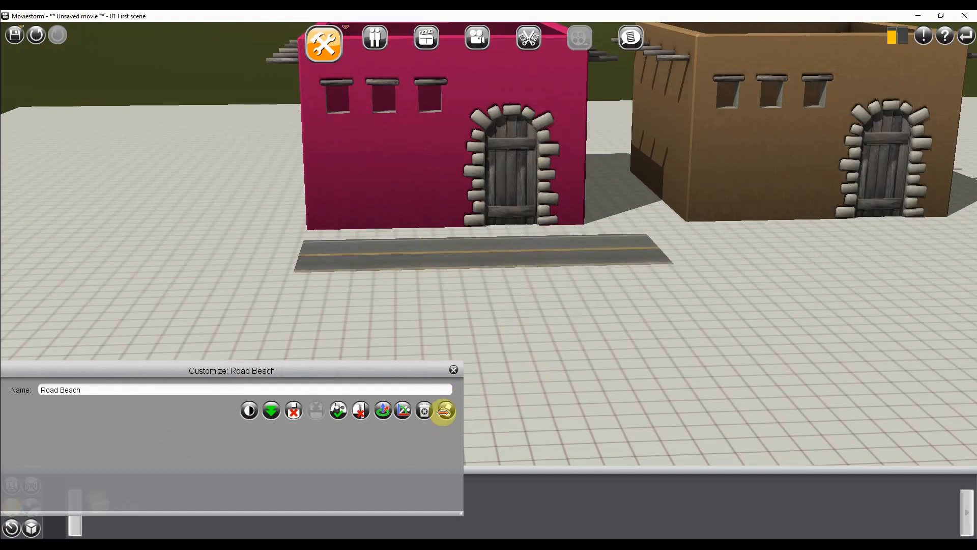
left_click(446, 411)
left_click(707, 244)
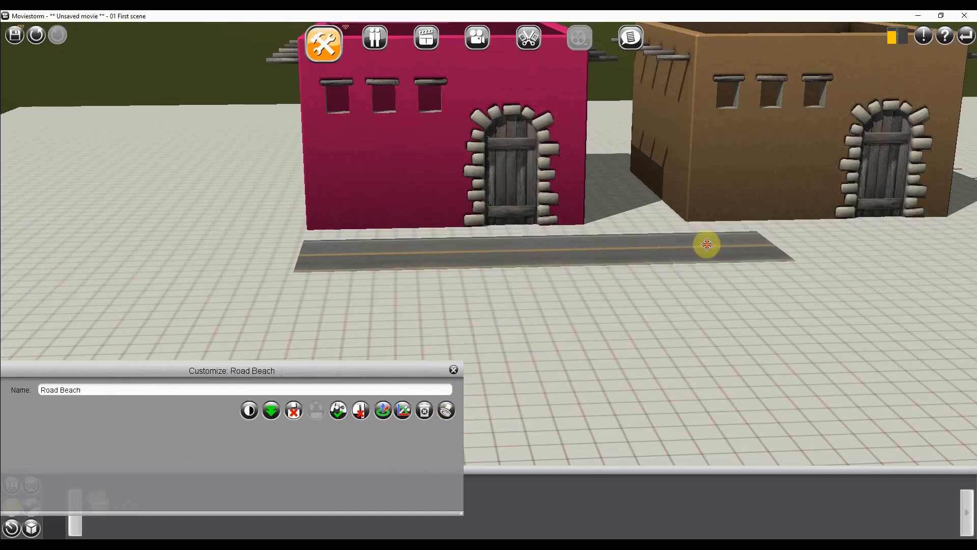
left_click(446, 411)
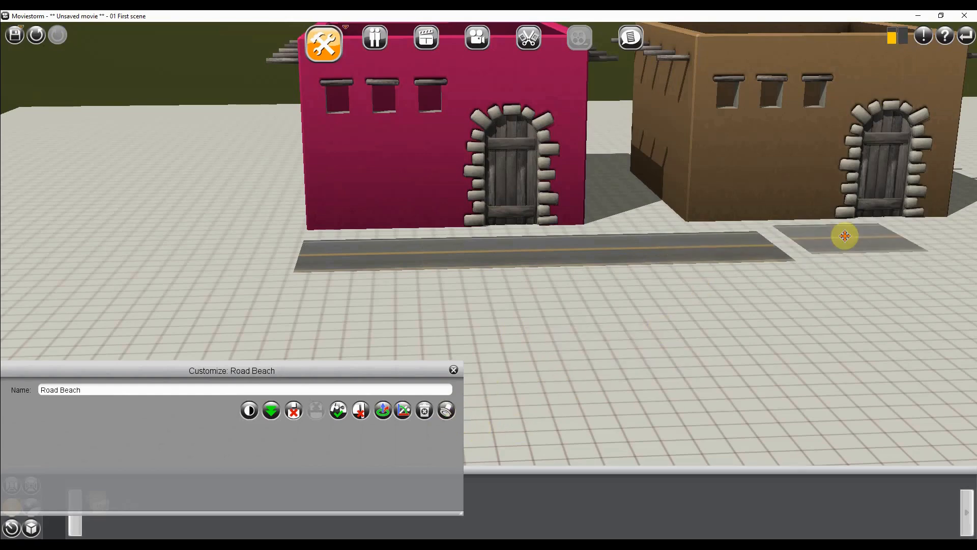
scroll(824, 295, "down", 5)
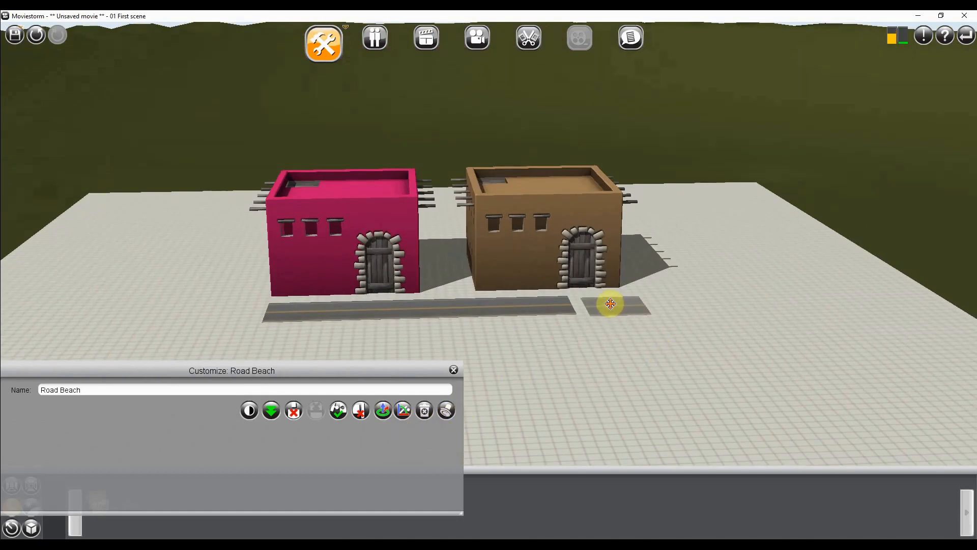
left_click(597, 301)
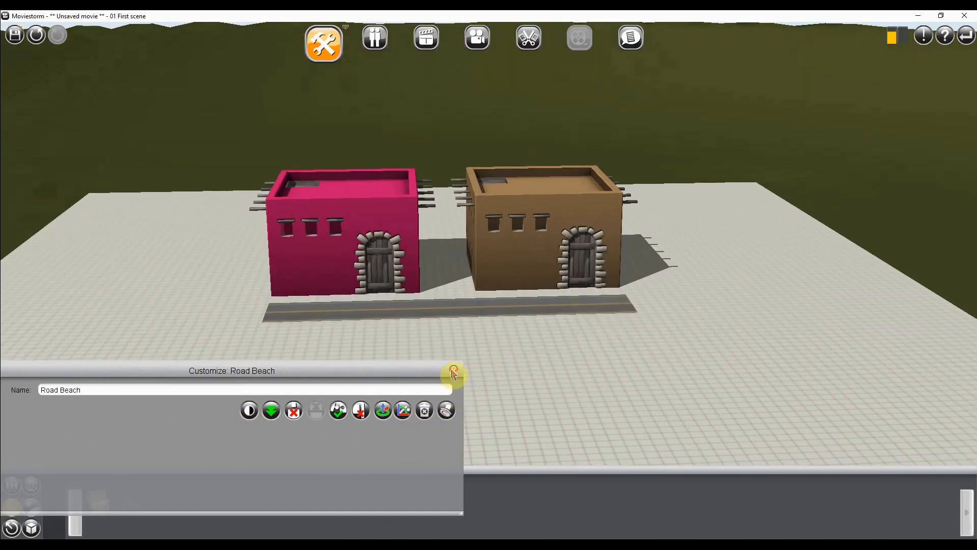
left_click(453, 371)
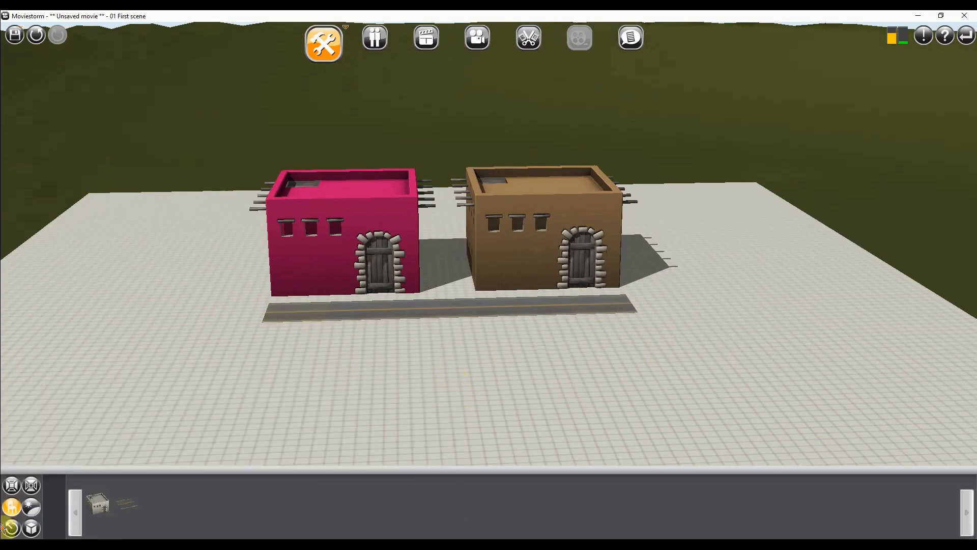
Search the props for "grass" and place a Grass and Gravel patch between the pink house and the road
left_click(11, 508)
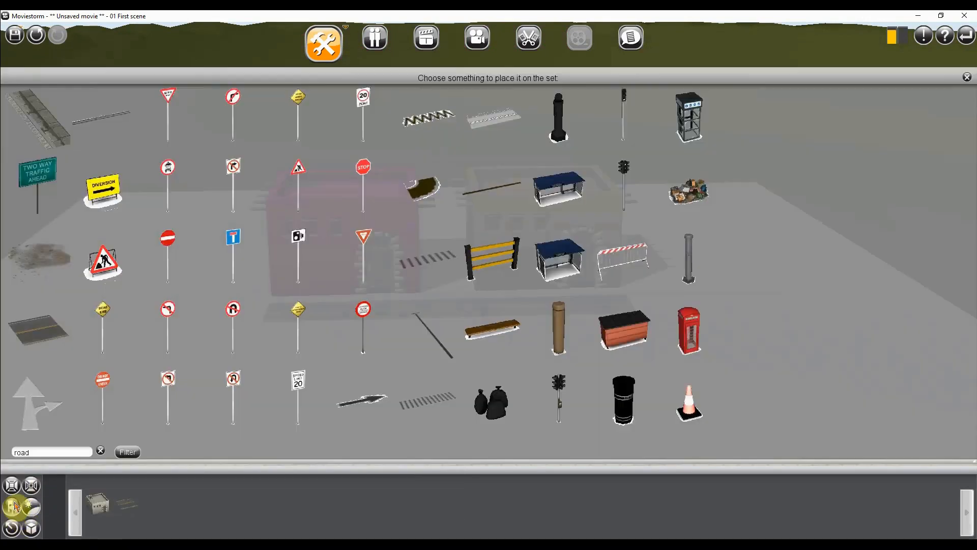
left_click(53, 455)
type("grass")
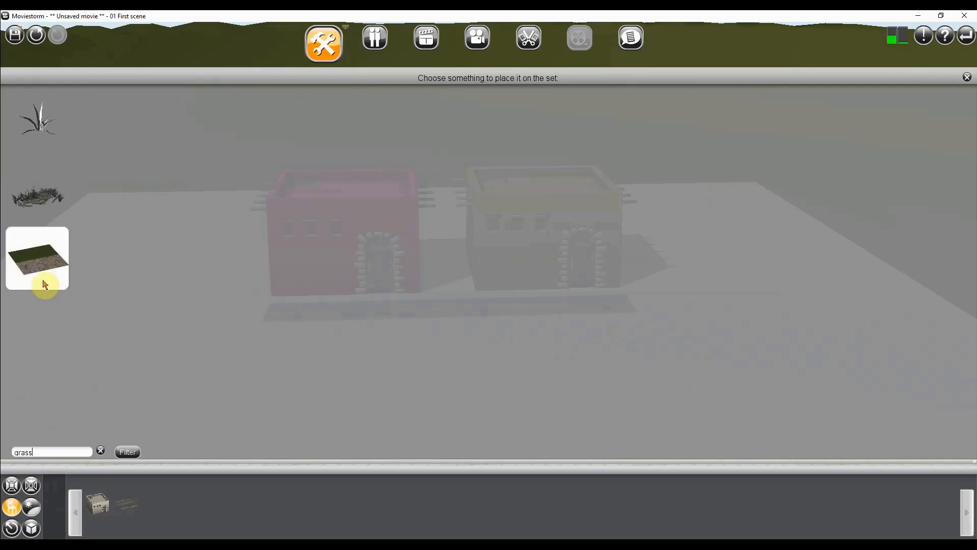
left_click(45, 273)
scroll(279, 301, "up", 5)
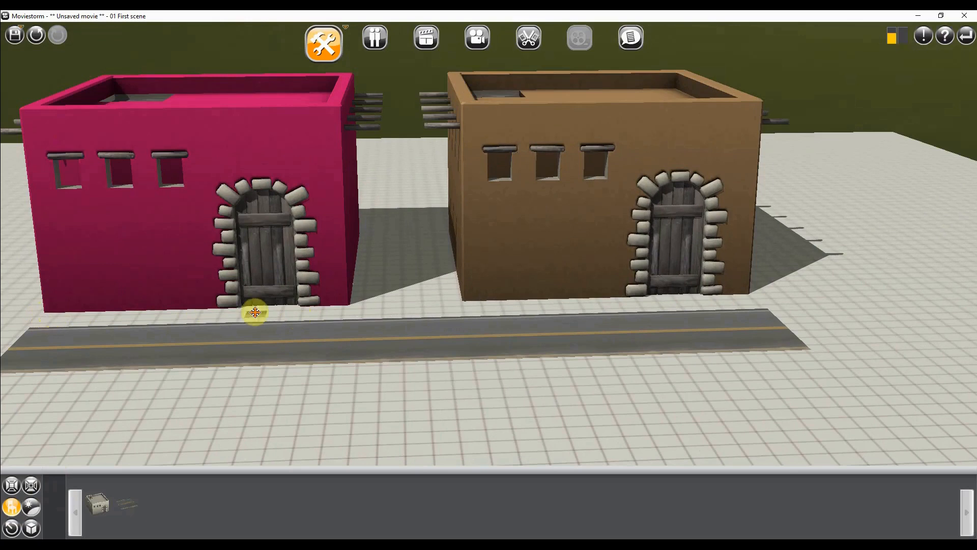
left_click(189, 319)
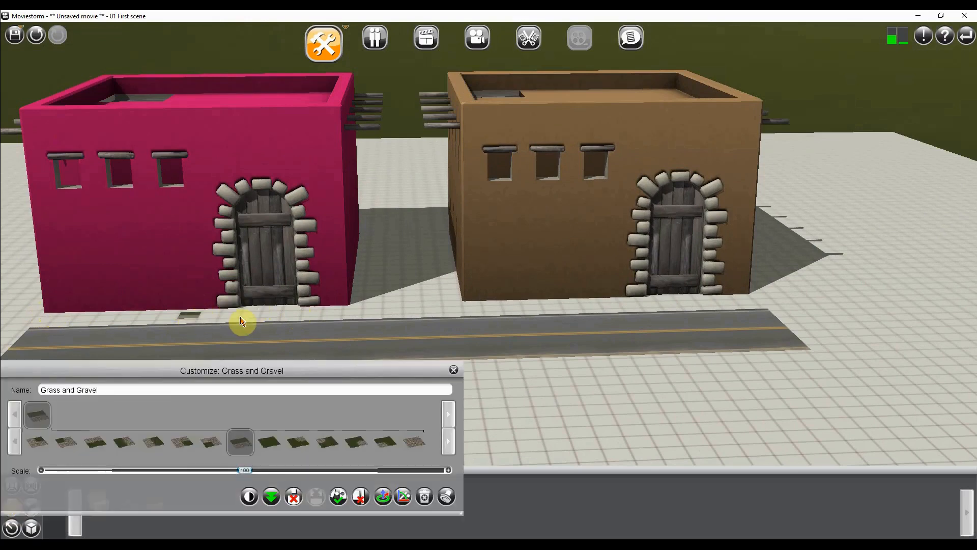
Enlarge the patch in its all-grass variant and lay copies of it along the pink house's front to the left corner
left_click_drag(248, 472, 341, 475)
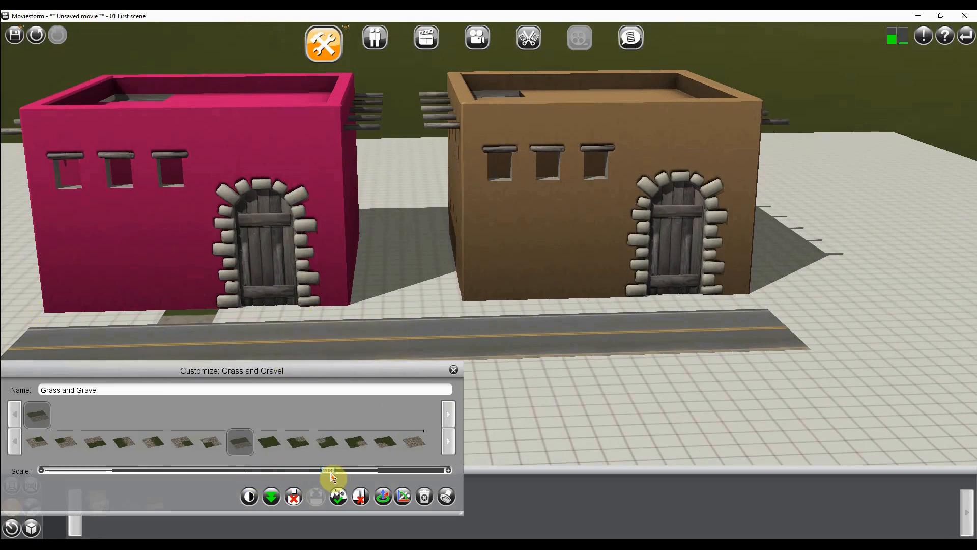
left_click(270, 441)
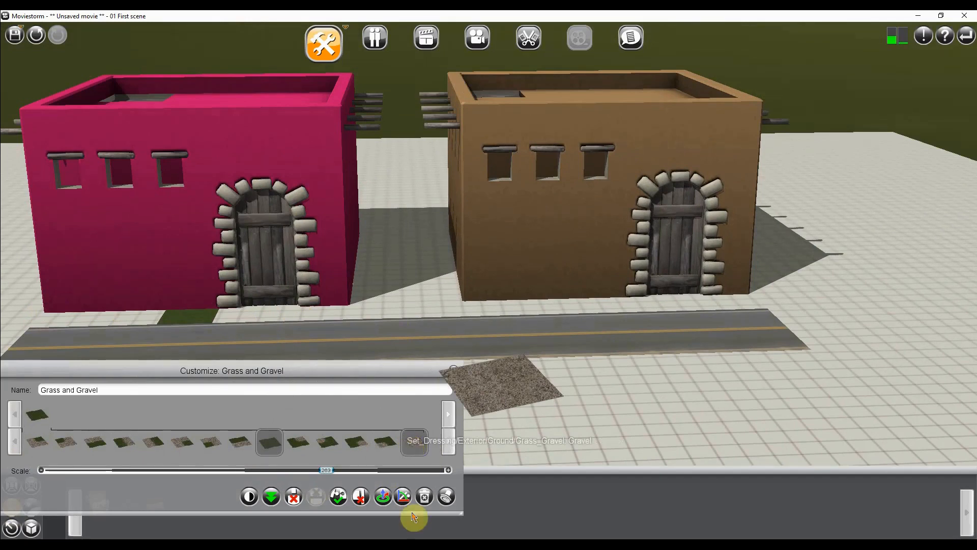
left_click(196, 320)
mouse_move(139, 307)
left_mouse_down()
mouse_move(140, 329)
mouse_move(137, 315)
left_mouse_up()
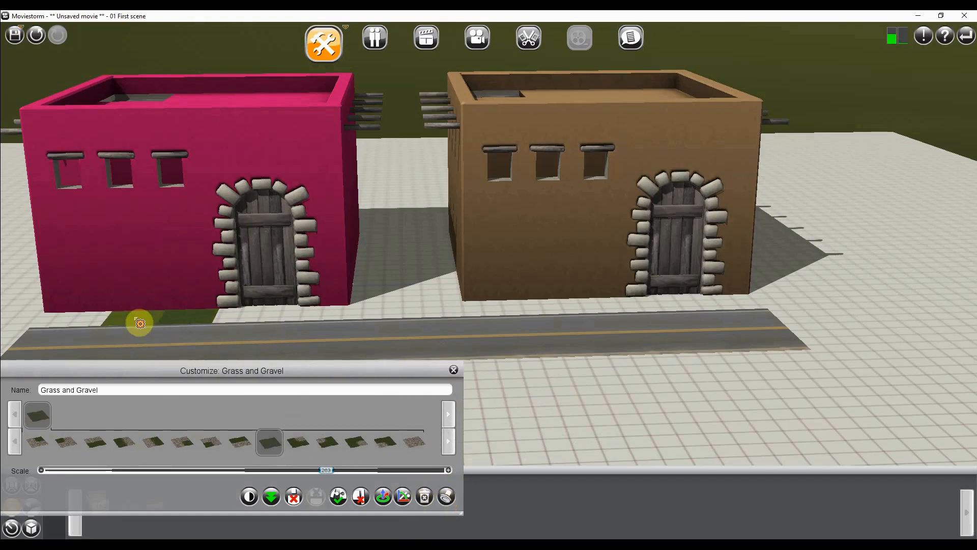
left_click_drag(171, 349, 76, 316)
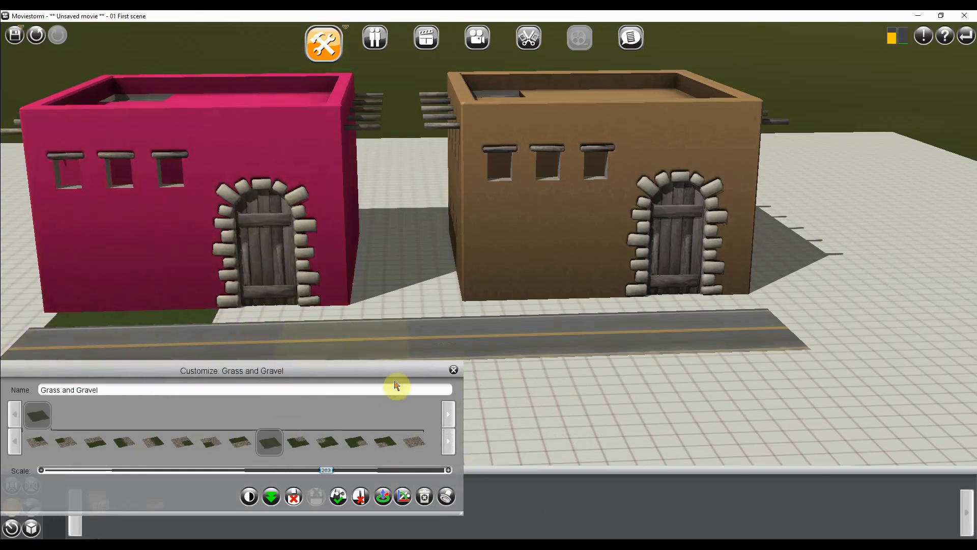
Lay two copies of the patch in the all-gravel variant in front of the pink house's door
mouse_move(410, 448)
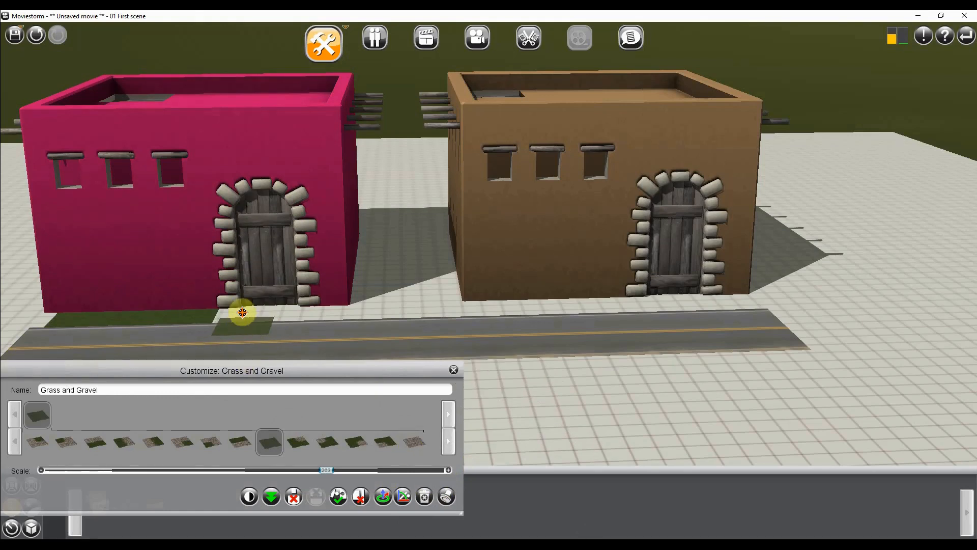
left_click(415, 445)
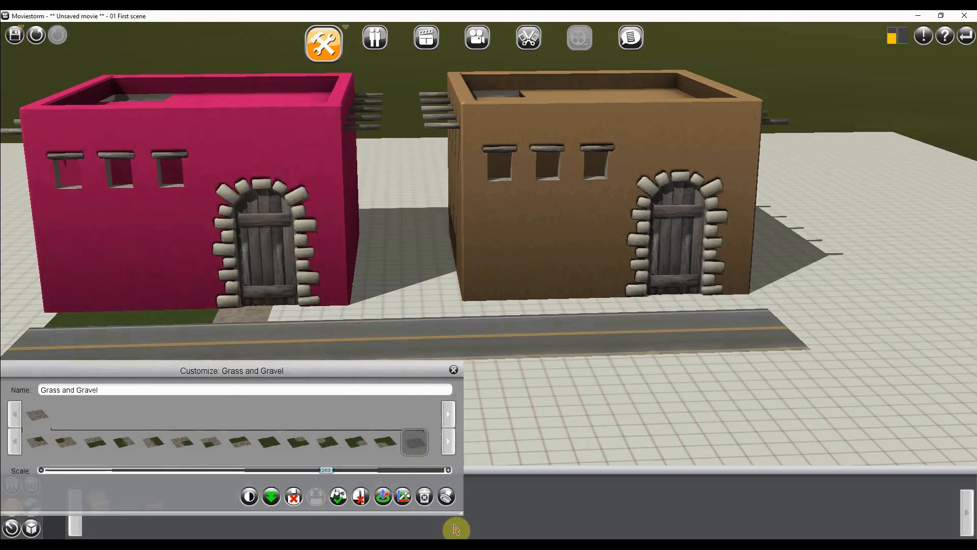
left_click_drag(268, 318, 284, 310)
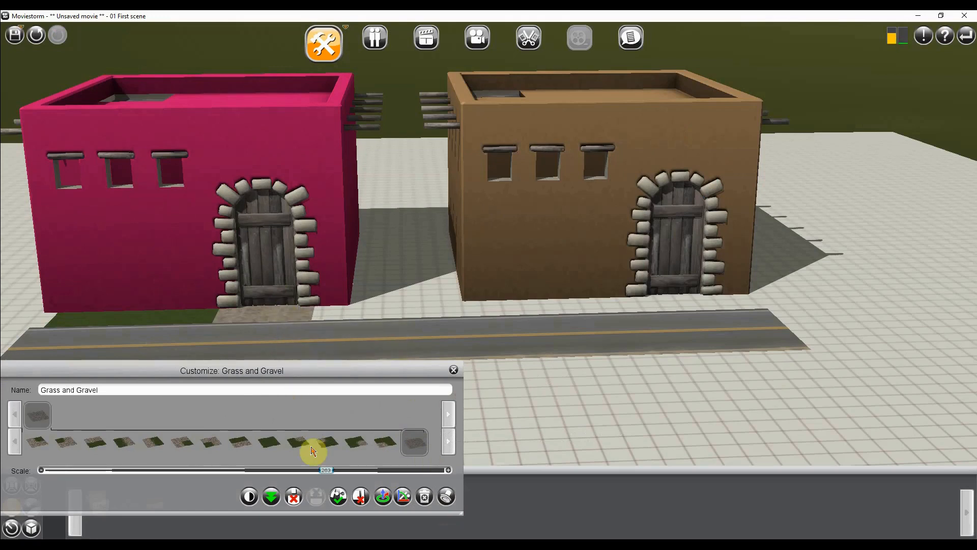
Lay five copies of the all-grass Grass and Gravel patch from the gravel along the road to the brown house's front
left_click(70, 320)
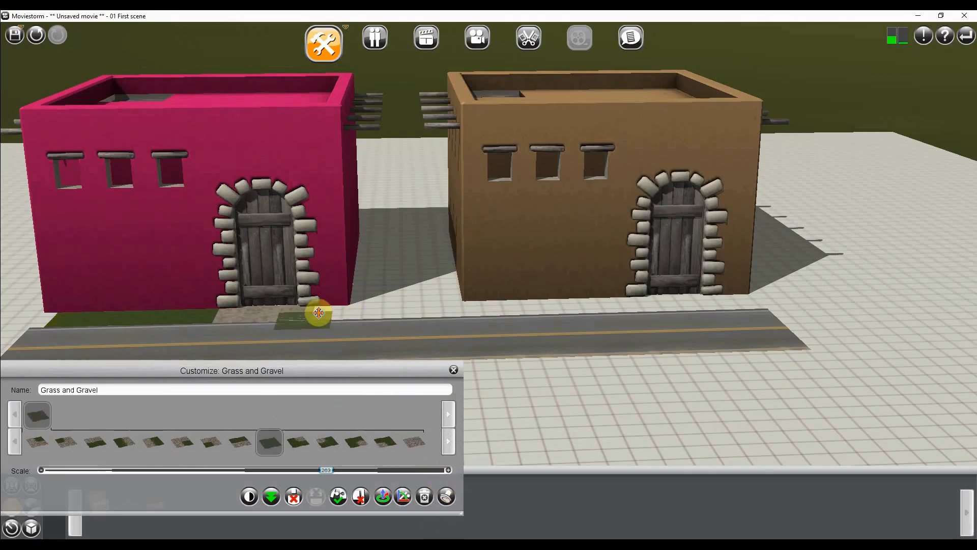
left_click(337, 310)
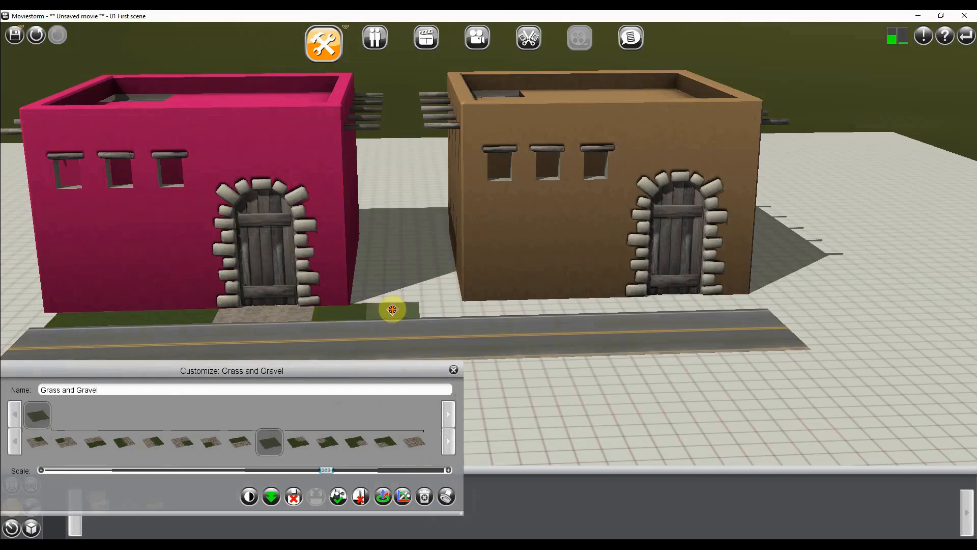
left_click(396, 309)
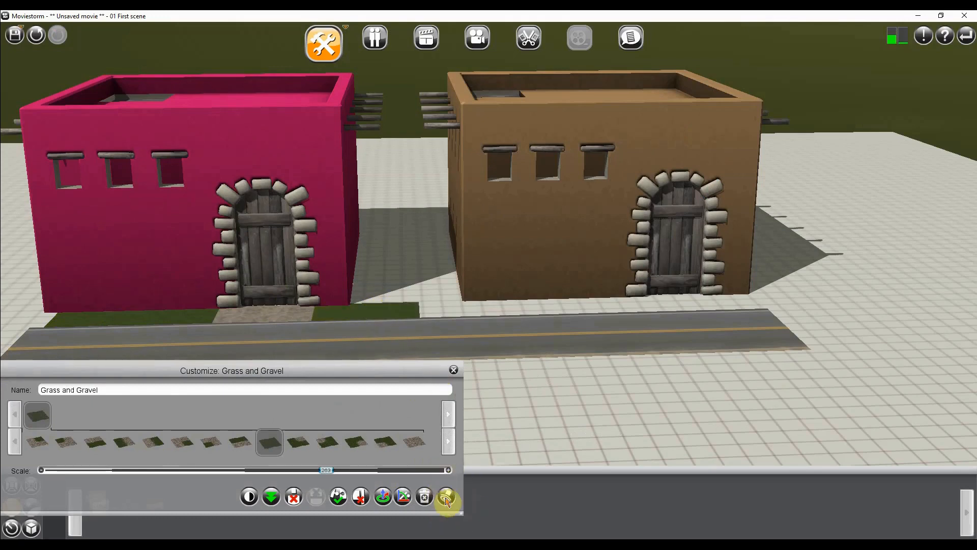
left_click(440, 305)
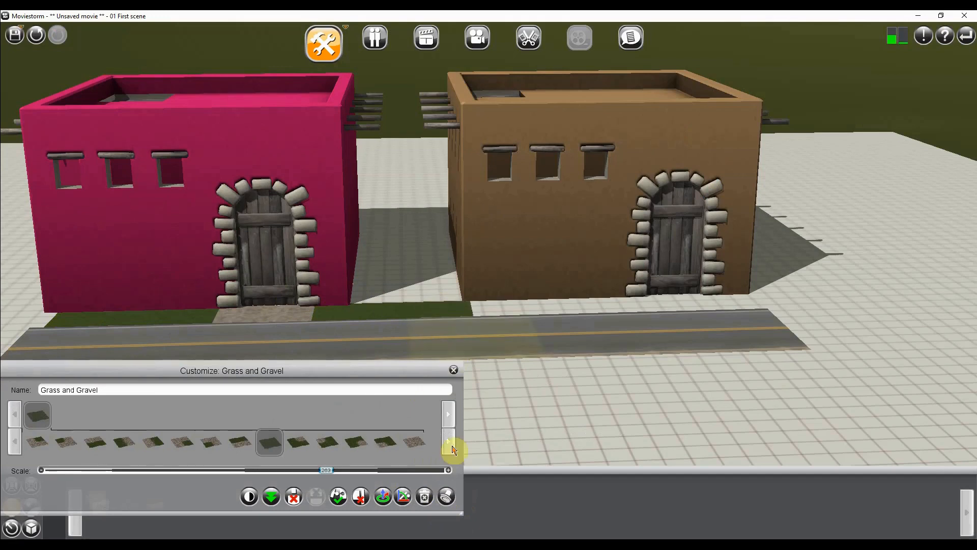
left_click(498, 312)
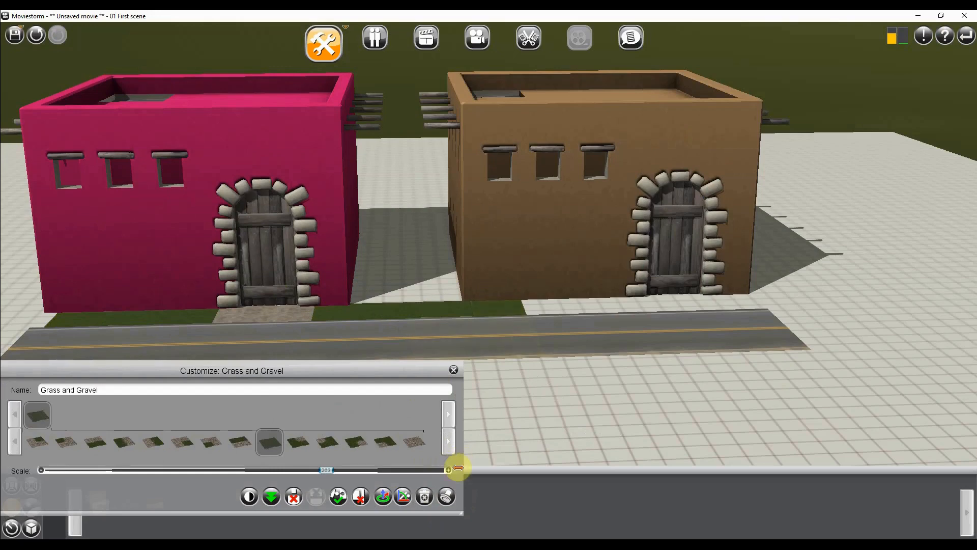
left_click(547, 306)
scroll(553, 313, "up", 5)
scroll(392, 336, "down", 4)
scroll(392, 336, "down", 6)
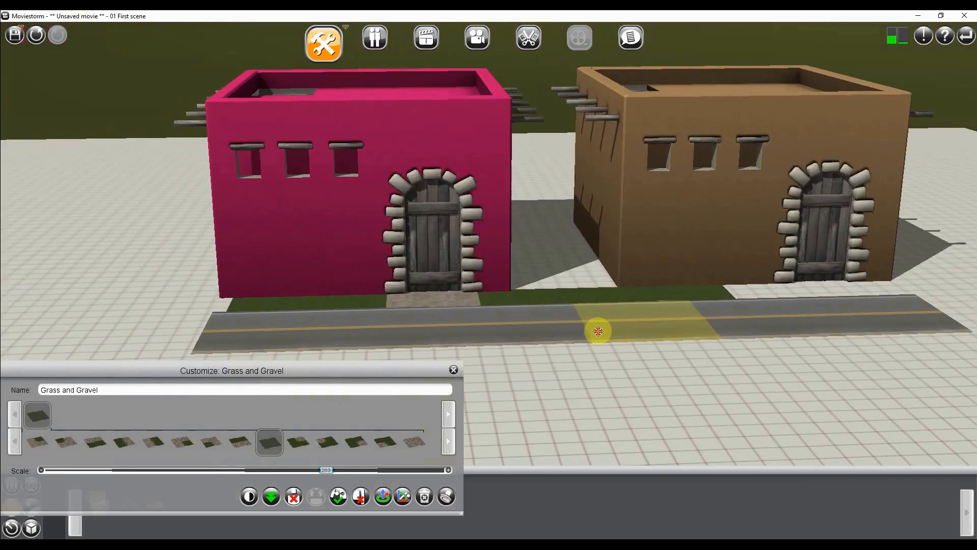
left_click(560, 312)
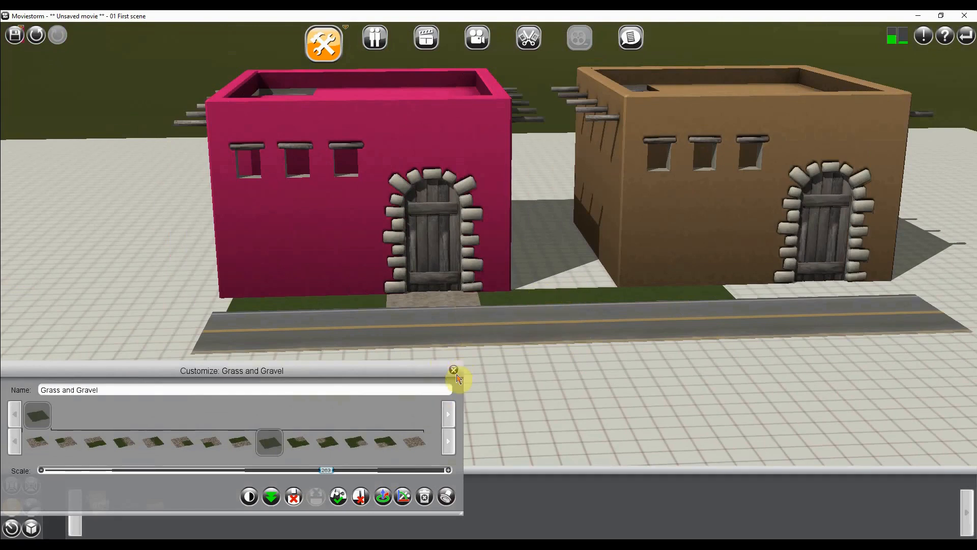
left_click(454, 370)
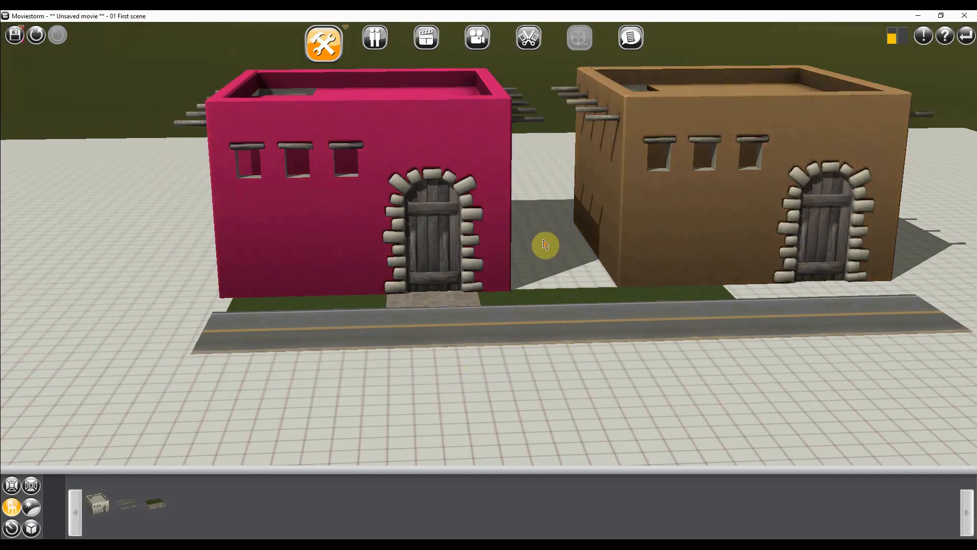
Return to the main menu without saving and start a new scene on the Daytime Garden set
left_click(966, 38)
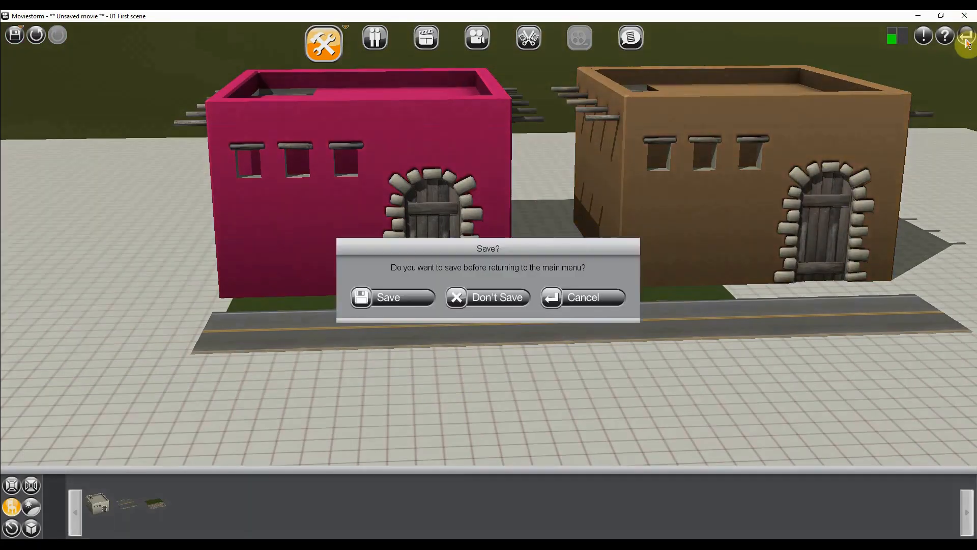
left_click(488, 300)
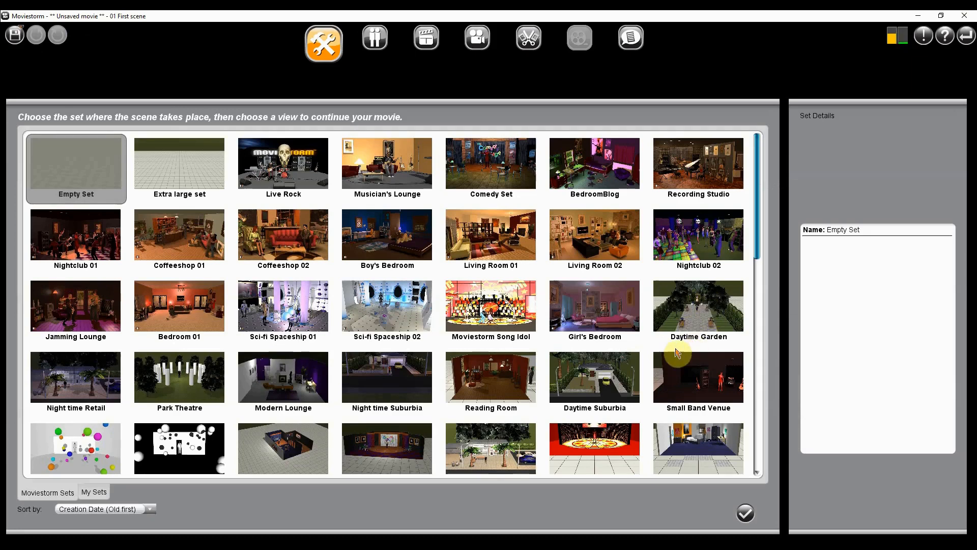
double_click(700, 323)
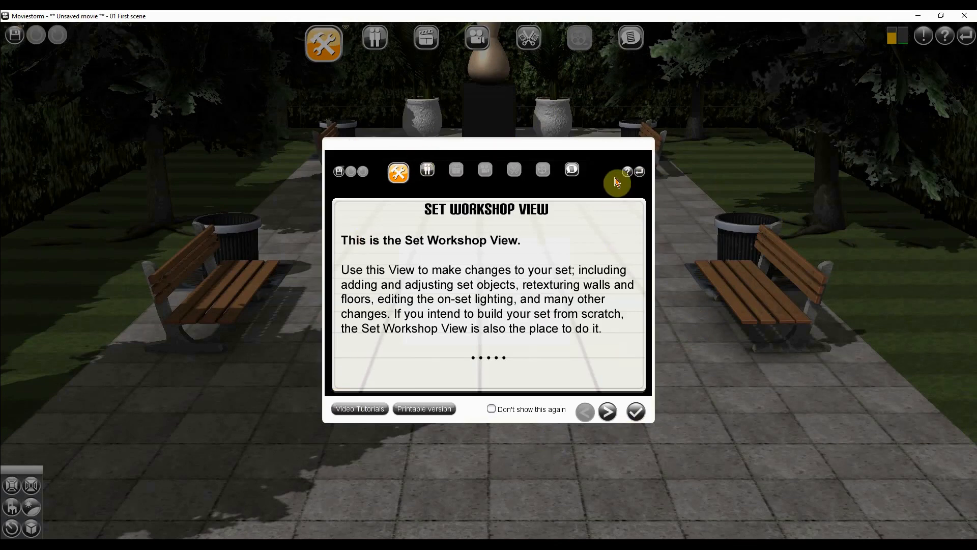
Read through the Set Workshop View help pages and dismiss them
left_click(609, 412)
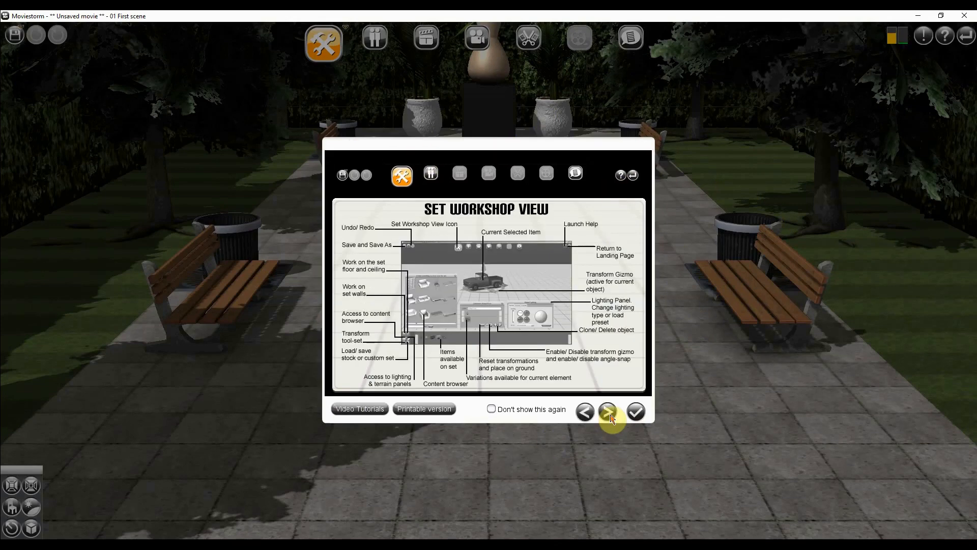
left_click(608, 412)
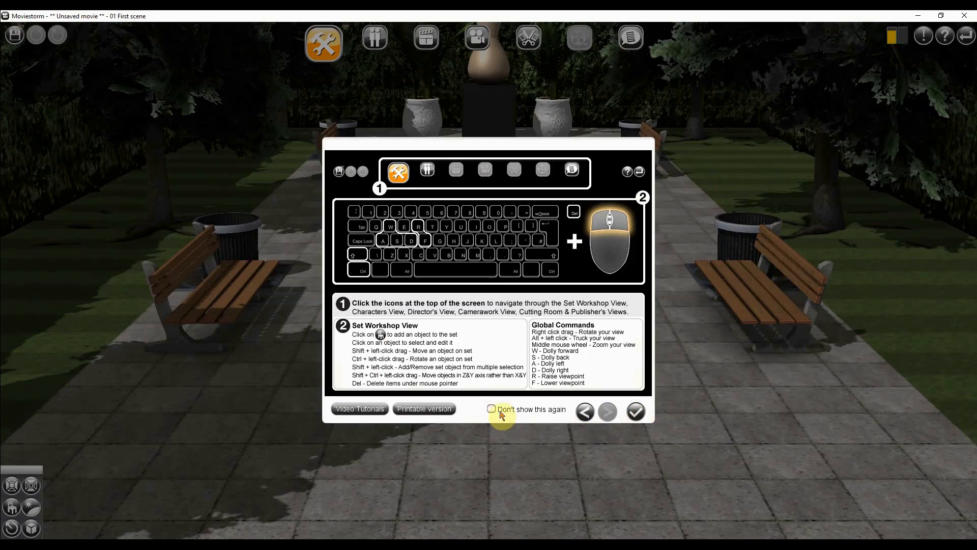
left_click(635, 411)
Clone the near-left street bench and place the copy between the two benches along the path's left edge
scroll(502, 257, "down", 5)
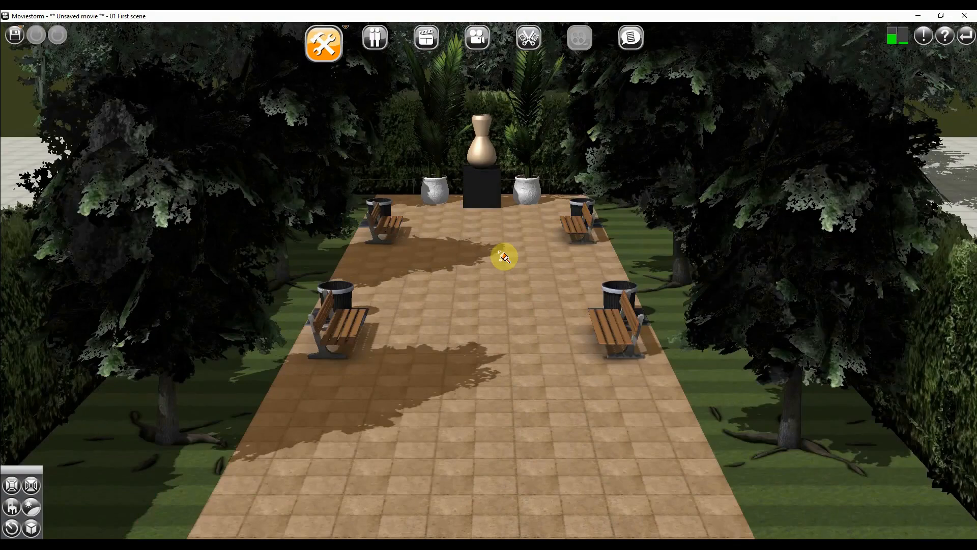
scroll(502, 257, "up", 4)
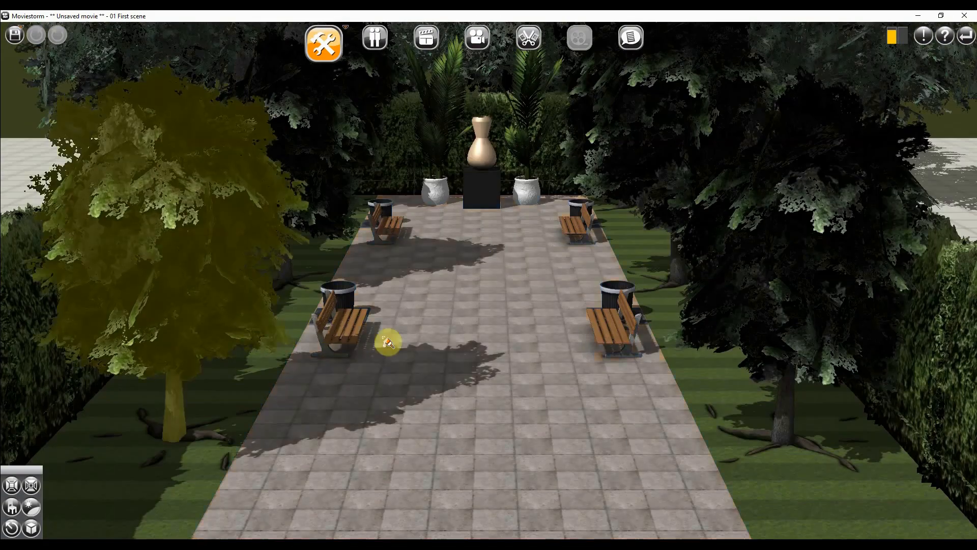
left_click(354, 335)
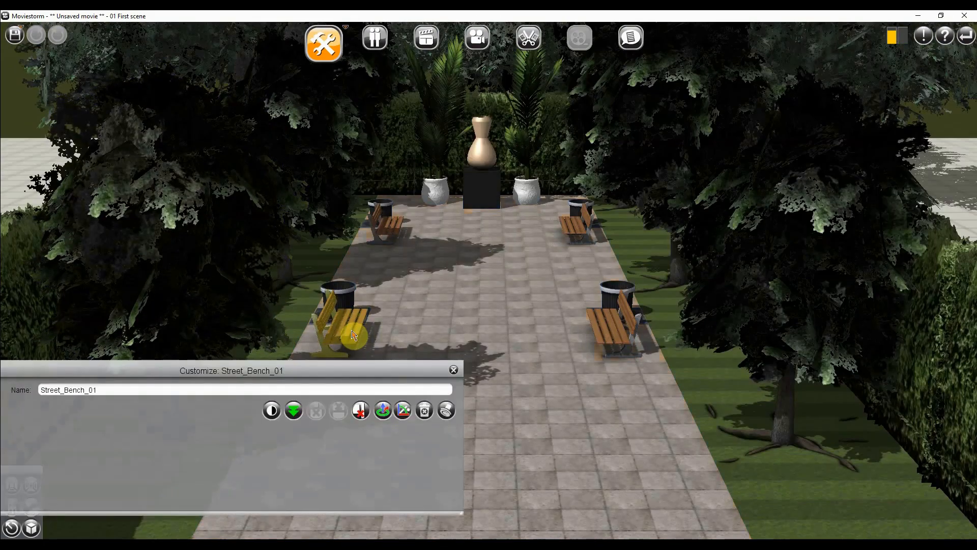
left_click(446, 413)
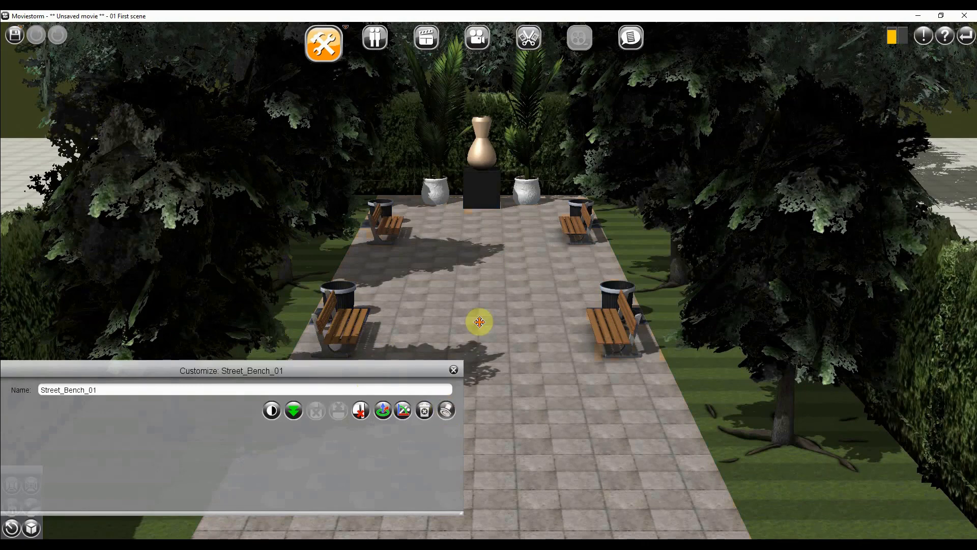
left_click(370, 284)
Clone the near-right street bench and place the copy between the two benches along the path's right edge
left_click(499, 292)
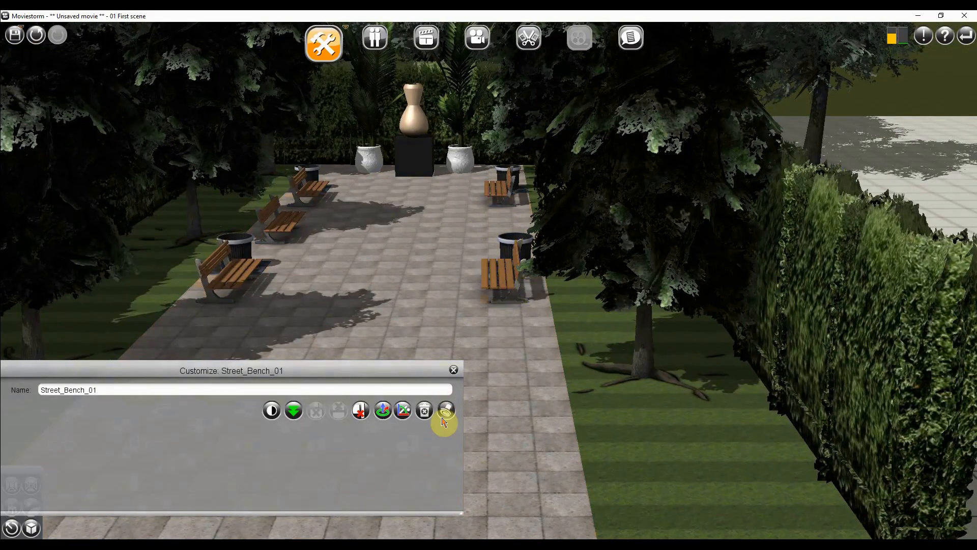
left_click(444, 419)
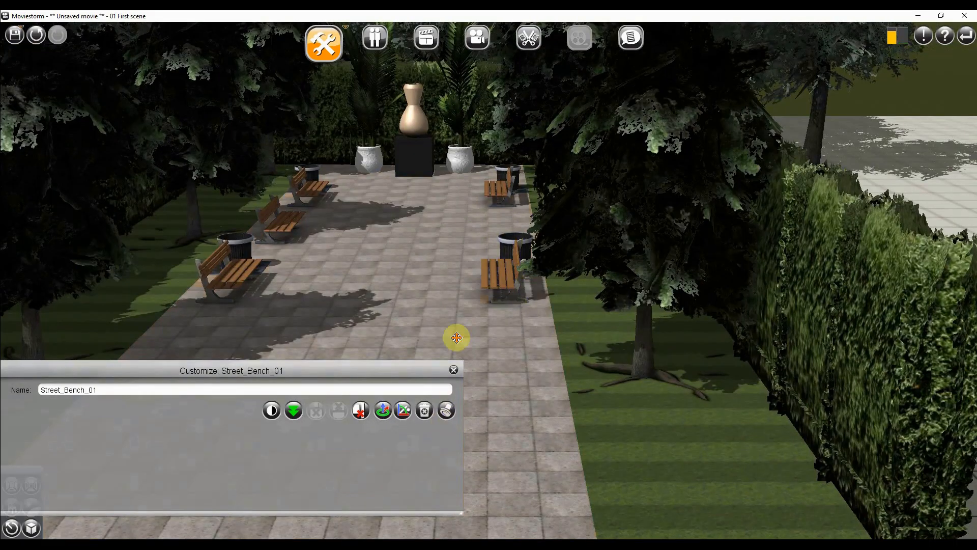
left_click(495, 224)
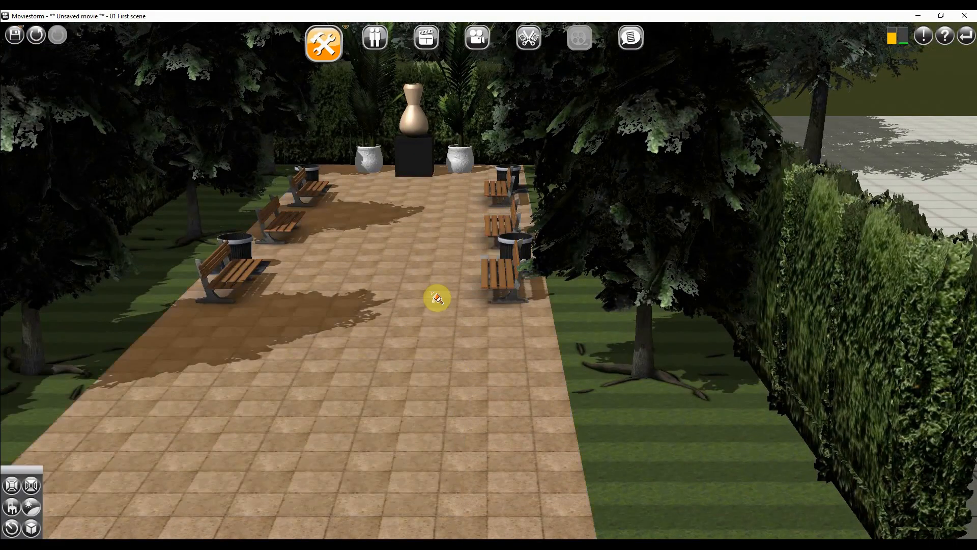
scroll(360, 286, "down", 5)
middle_click_drag(409, 326, 403, 382)
mouse_move(446, 398)
left_mouse_down()
mouse_move(486, 395)
mouse_move(443, 409)
mouse_move(439, 391)
left_mouse_up()
right_click_drag(438, 390, 429, 321)
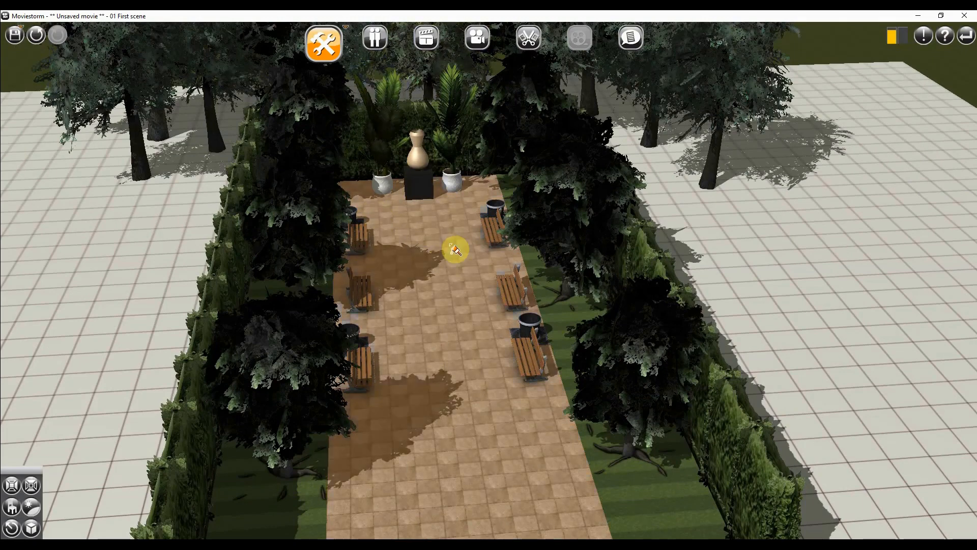
left_click(454, 249)
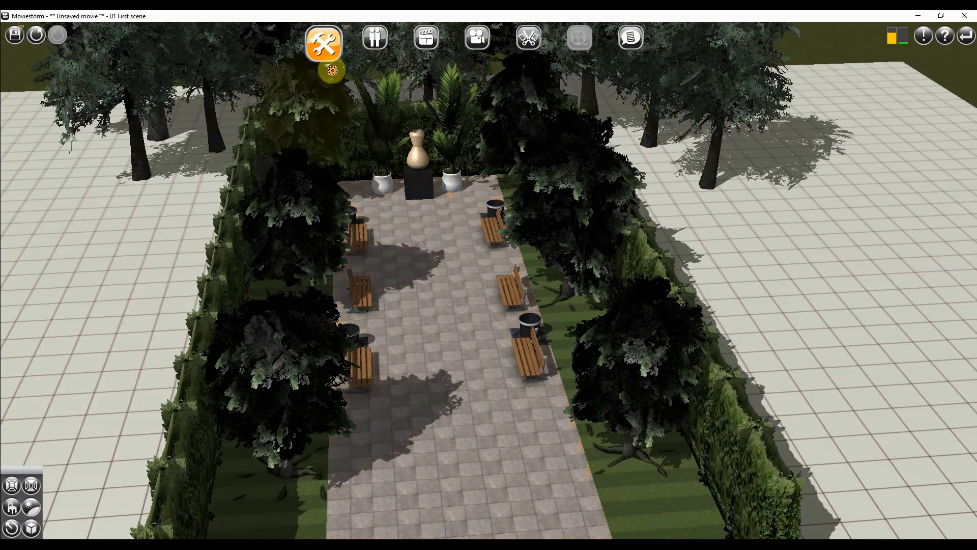
Switch to the Dressing Room View, dismiss its help, and dress the character in the Bathrobe costume
left_click(375, 51)
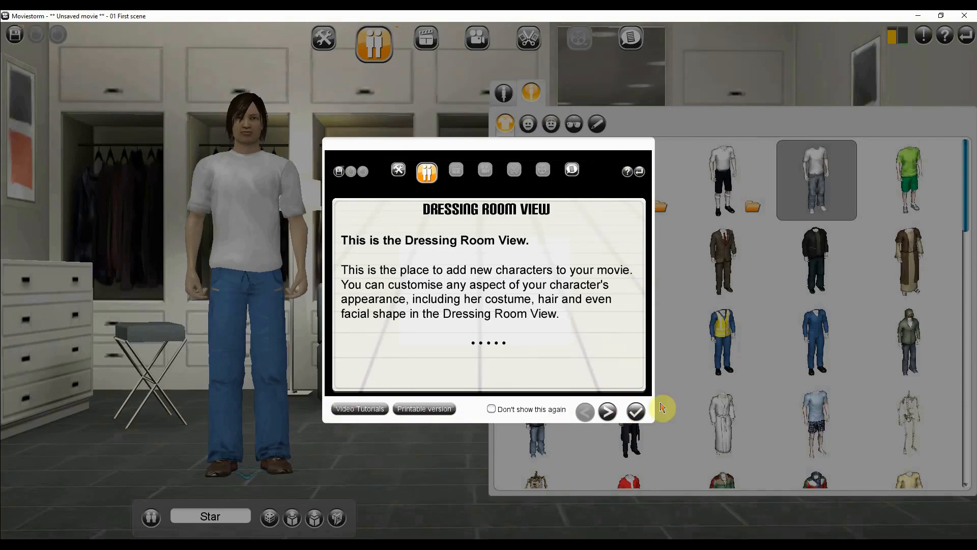
left_click(633, 411)
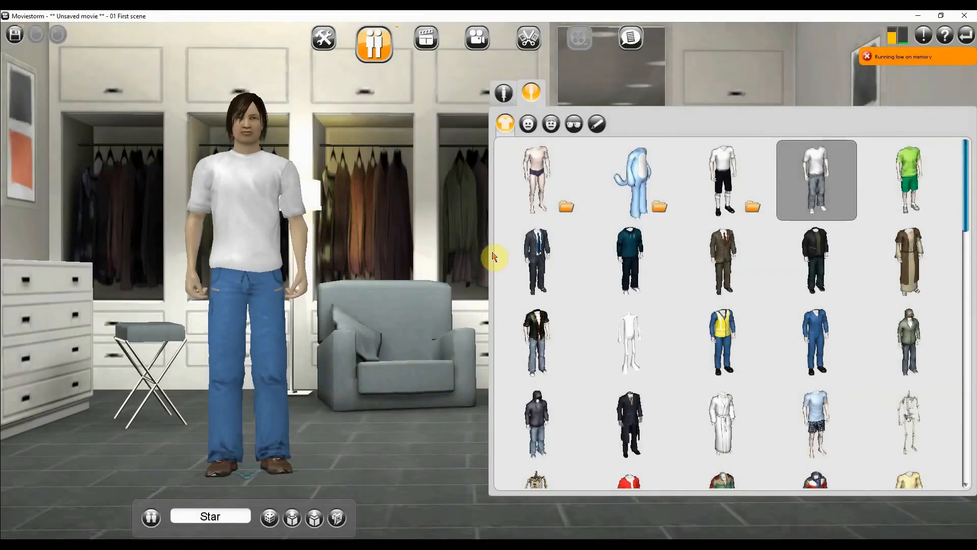
scroll(653, 318, "down", 5)
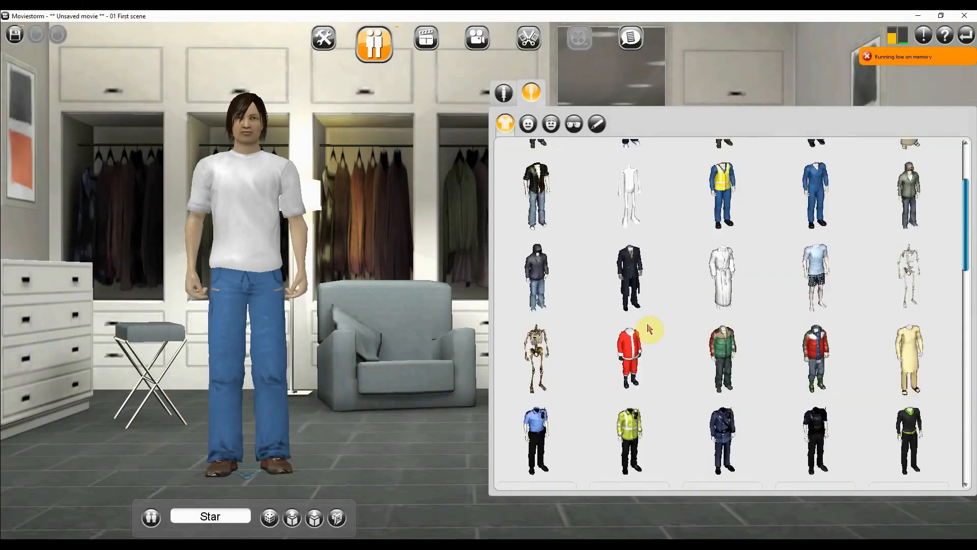
scroll(650, 328, "down", 6)
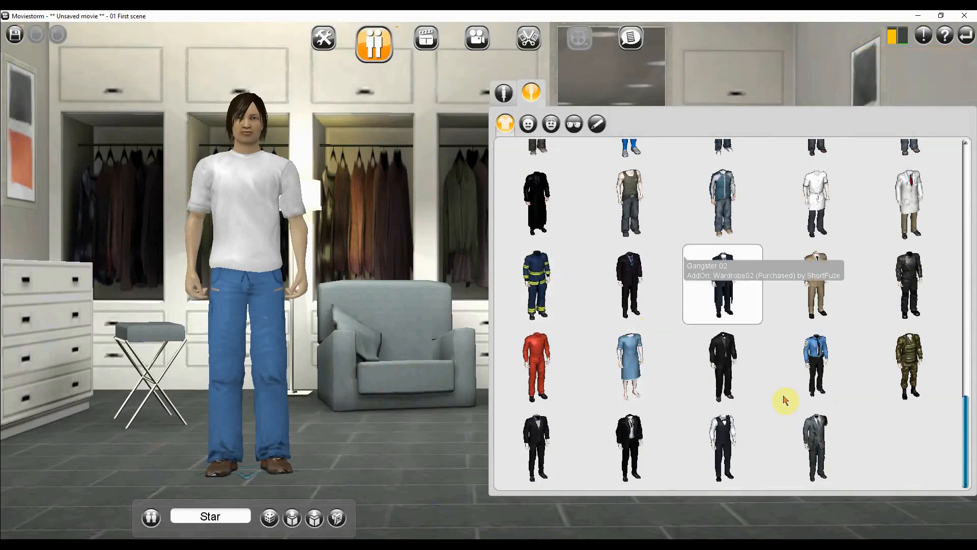
scroll(755, 369, "up", 3)
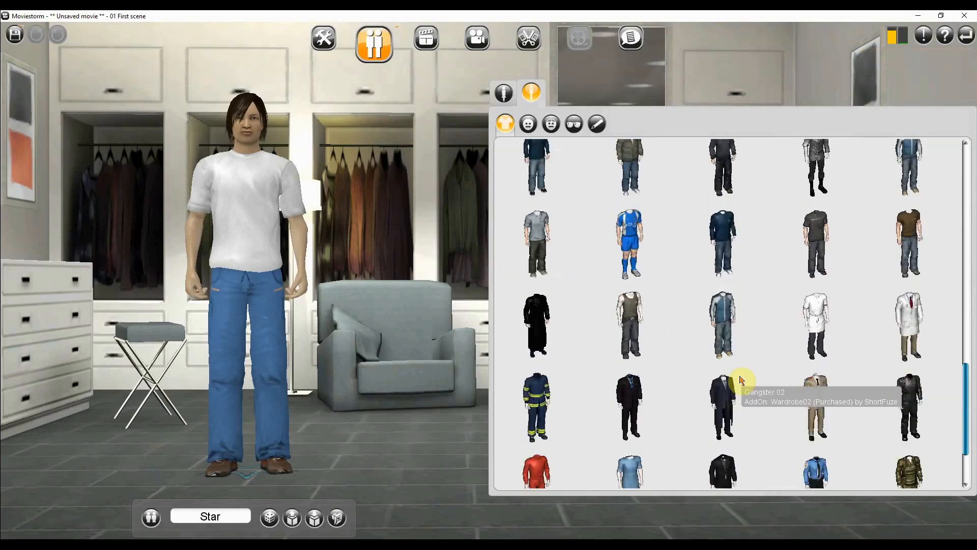
scroll(740, 379, "down", 3)
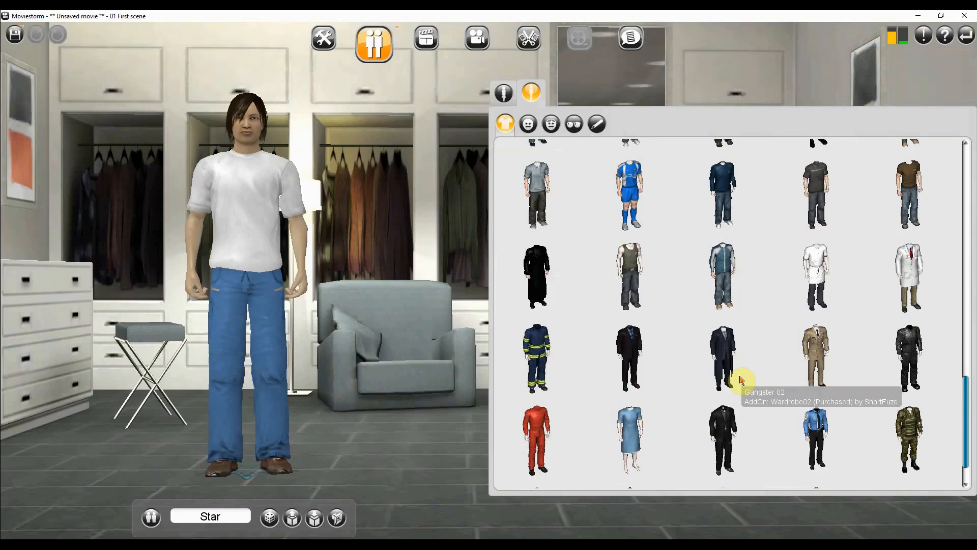
scroll(741, 379, "up", 4)
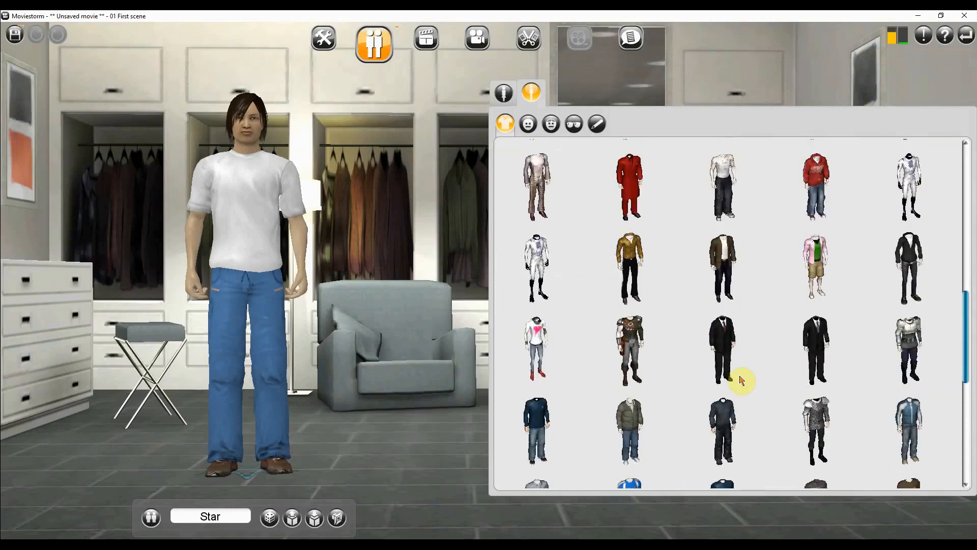
scroll(740, 379, "up", 5)
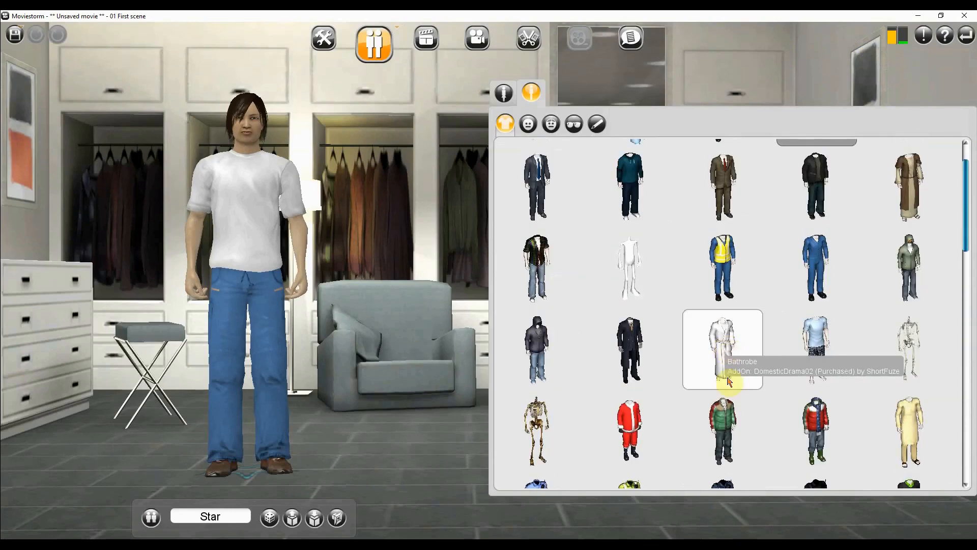
left_click(728, 354)
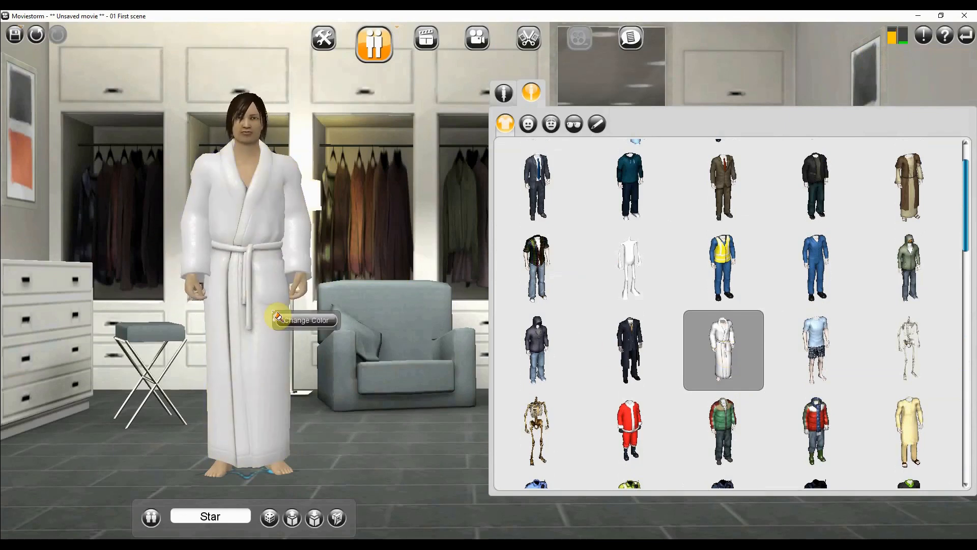
Recolor the character's bathrobe, trying tan before settling on light green
left_click(277, 316)
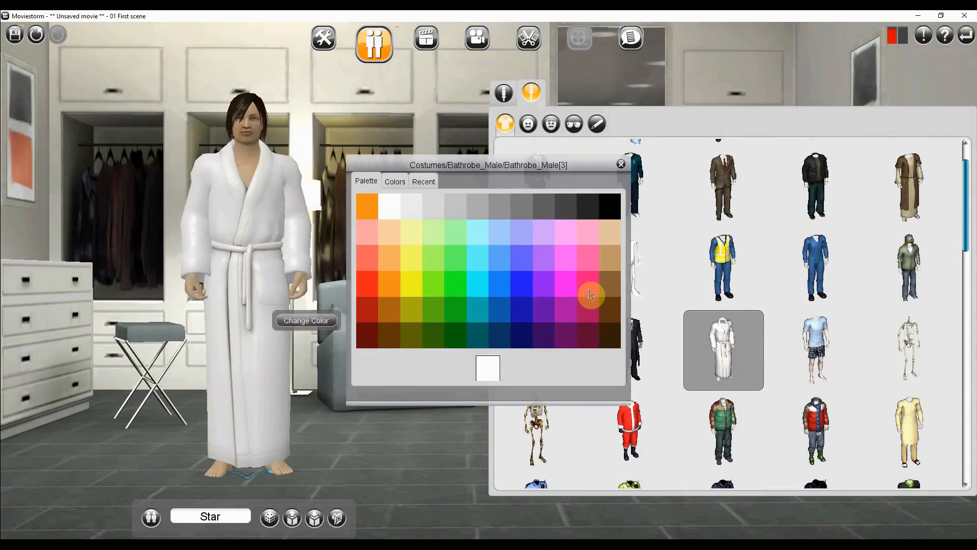
left_click(609, 260)
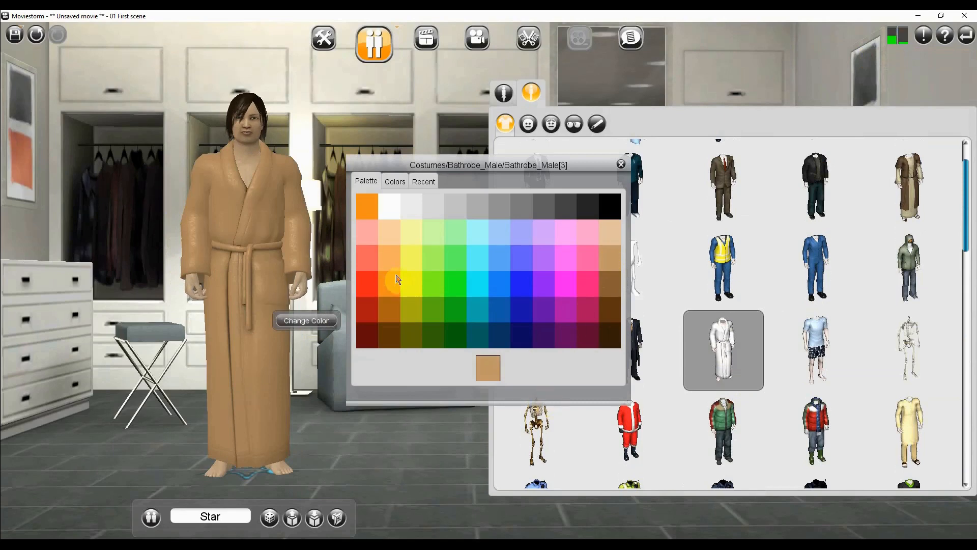
left_click(436, 263)
left_click(436, 238)
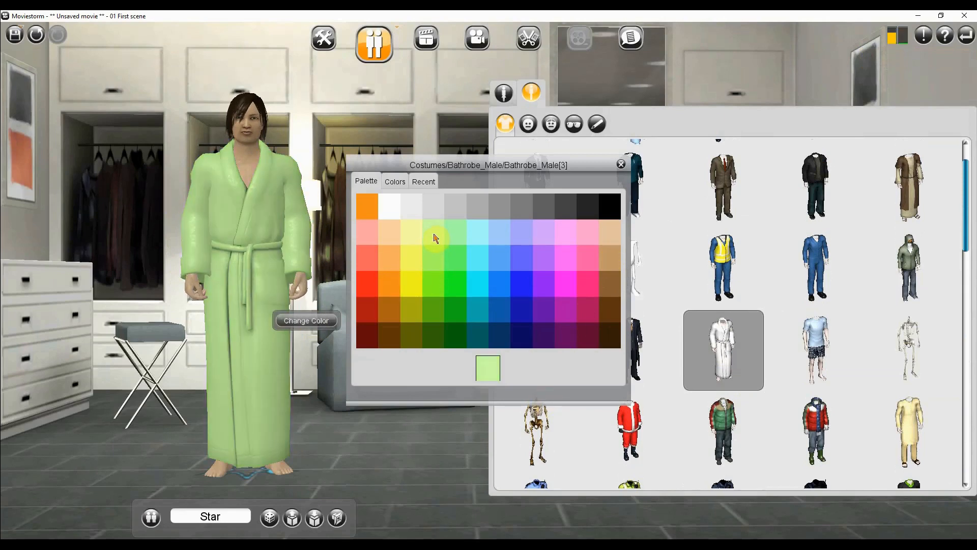
left_click(620, 164)
Reshape the male character's face to 42% Head_Var_03 and blend 34% Young African with 66% Young Asian
left_click(528, 124)
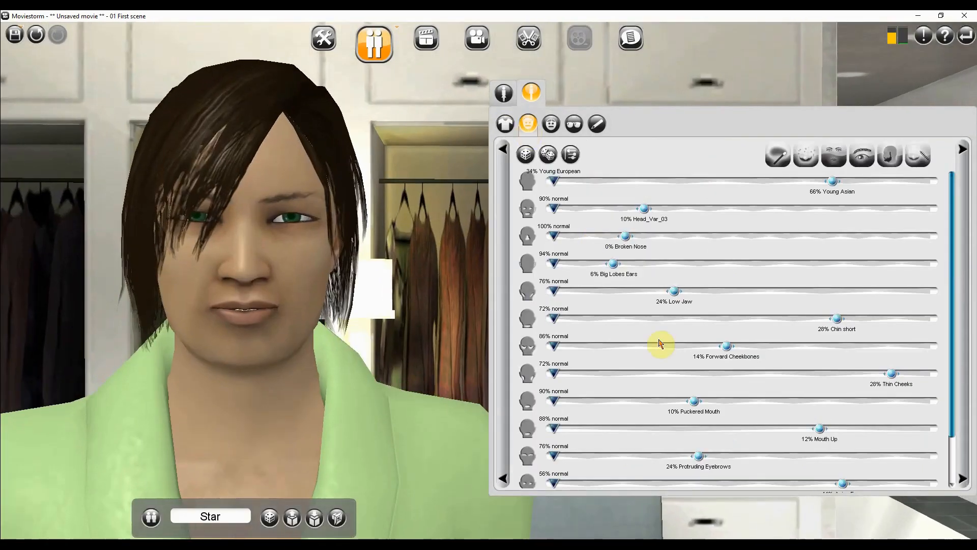
left_click_drag(648, 212, 677, 213)
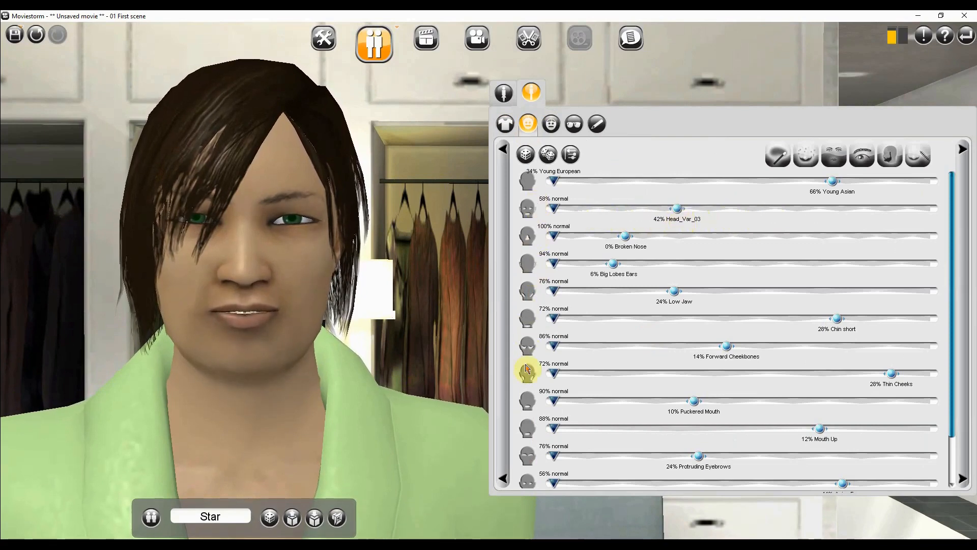
scroll(543, 397, "down", 2)
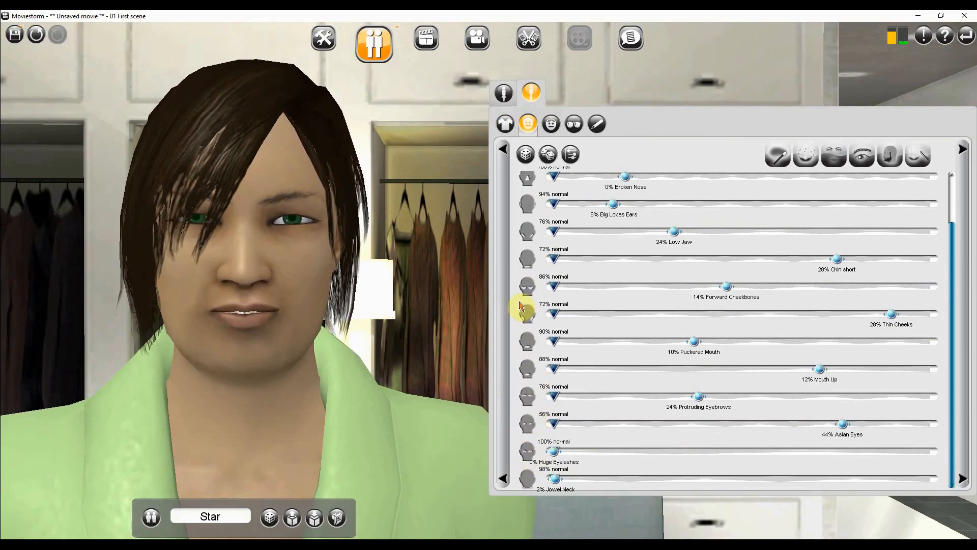
scroll(547, 223, "up", 2)
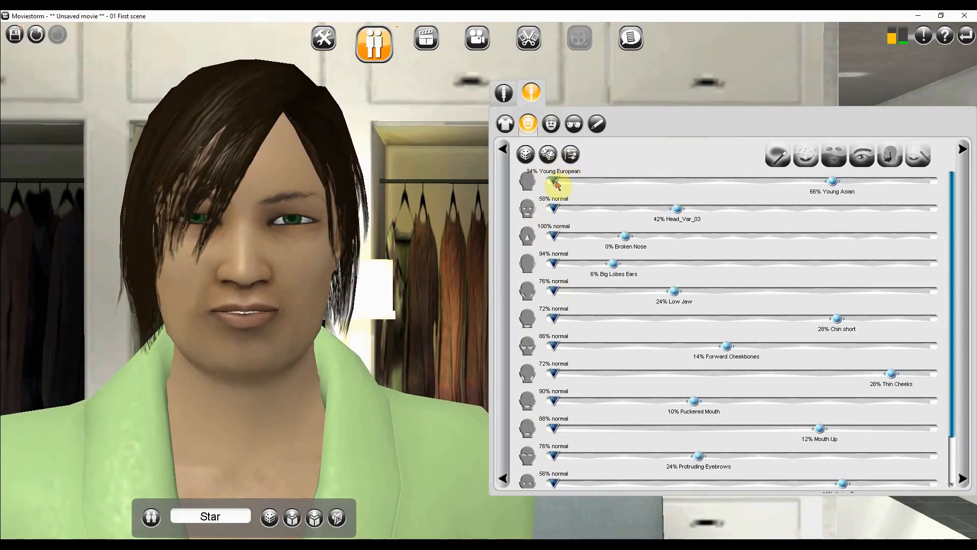
left_click_drag(576, 185, 596, 184)
left_click_drag(633, 186, 671, 184)
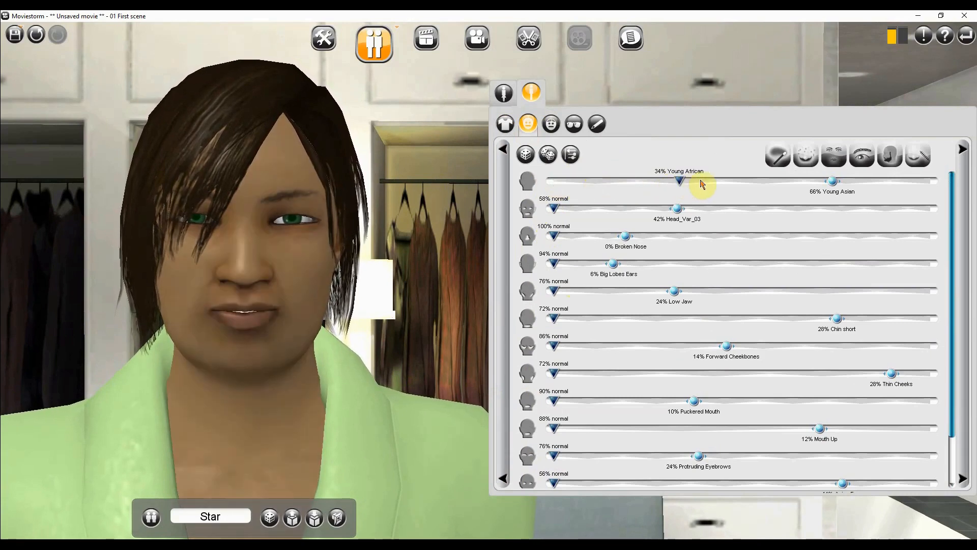
Replace the male character's hair with the brown head covering with long side flaps, after trying a slicked-back style and a beanie with dreadlocks
left_click(550, 125)
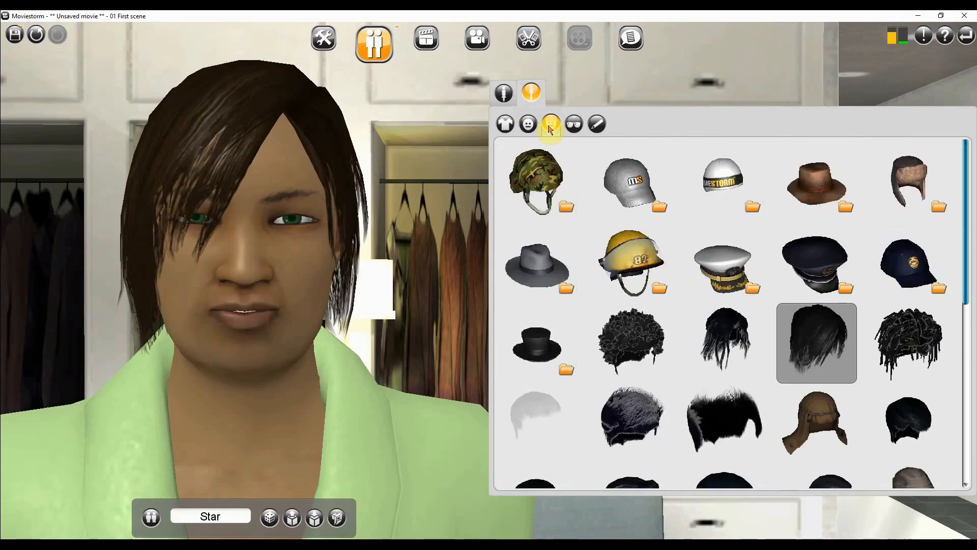
scroll(683, 315, "down", 3)
left_click(725, 366)
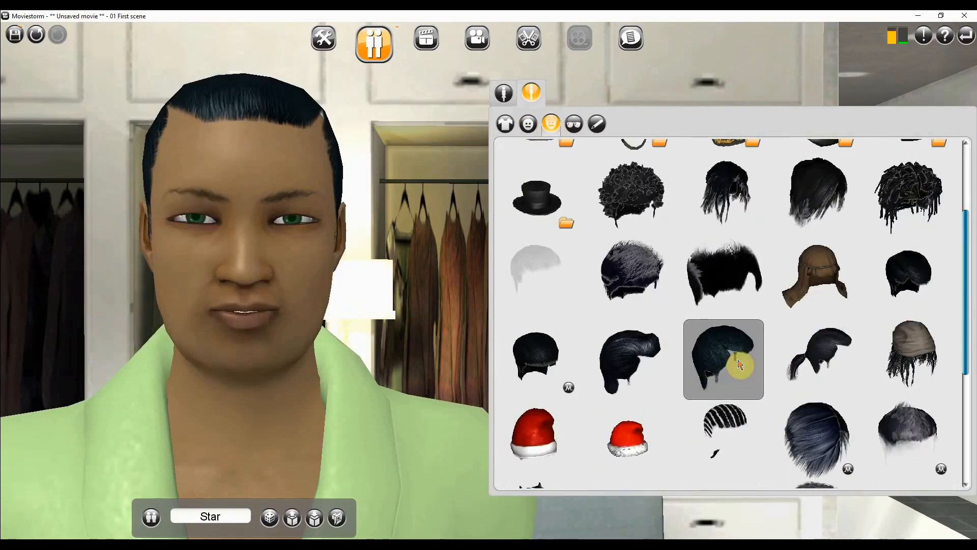
left_click(908, 357)
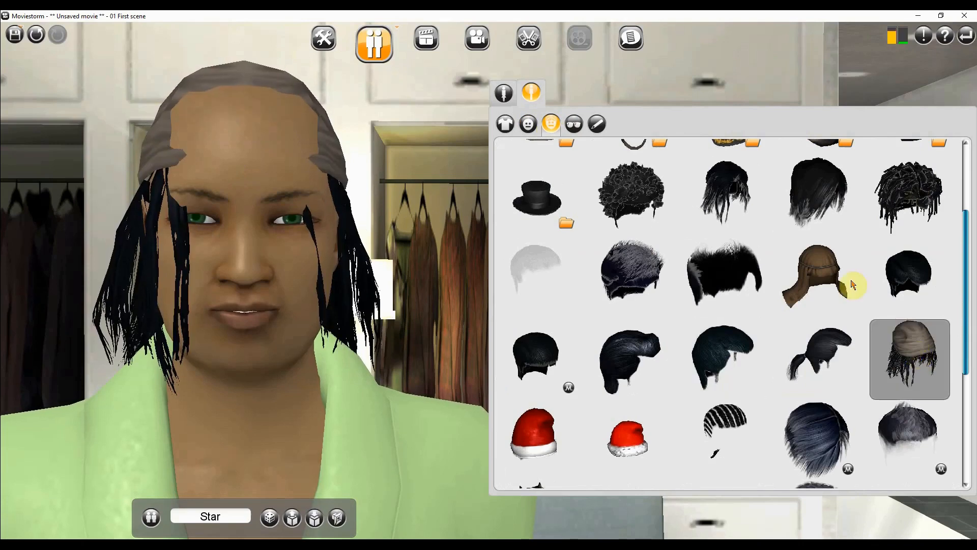
left_click(819, 286)
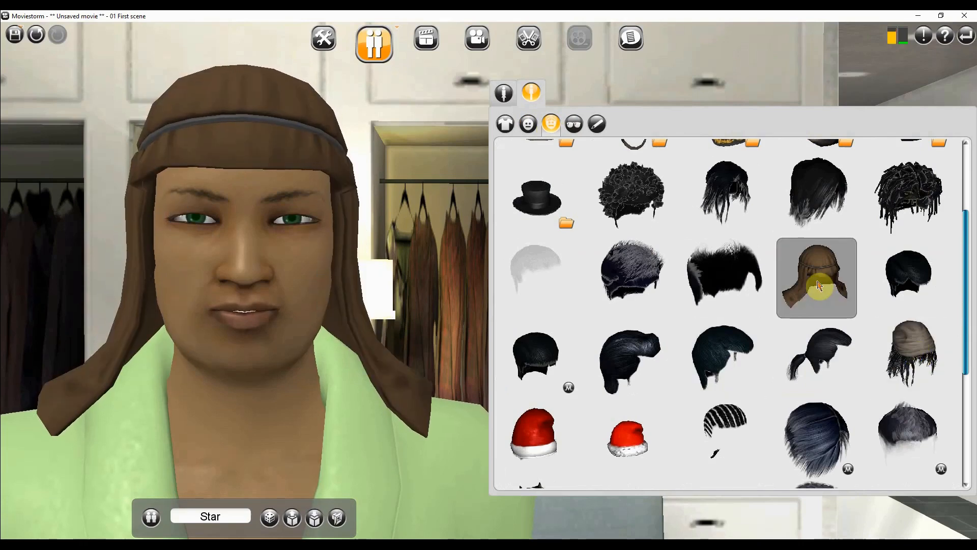
Put the thin-framed sunglasses with brown lenses on the male character and open his biography for editing
left_click(574, 124)
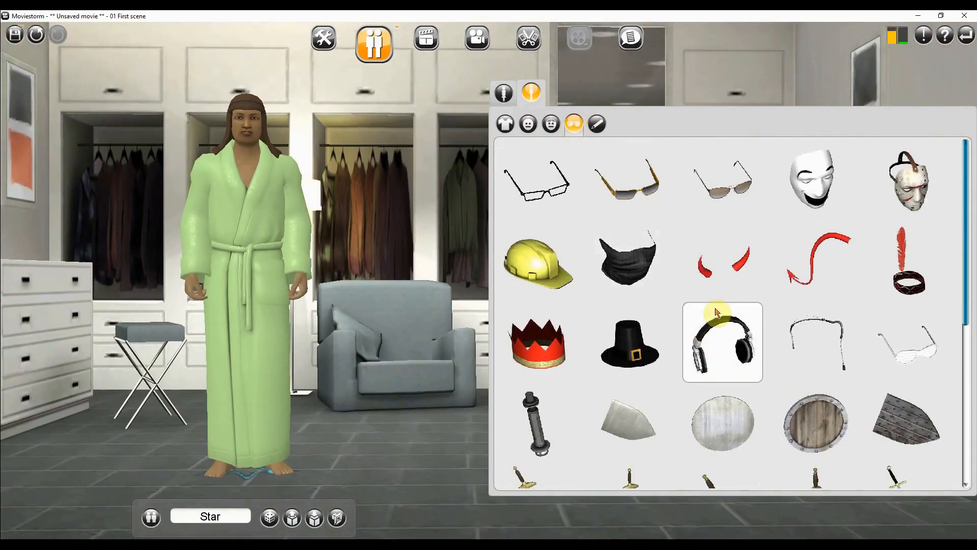
scroll(807, 388, "down", 3)
scroll(807, 388, "up", 3)
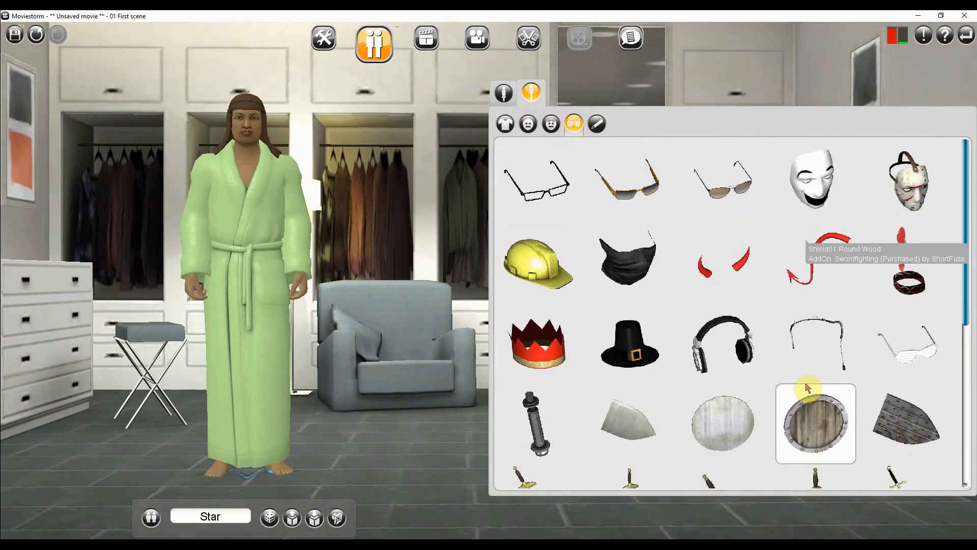
left_click(725, 197)
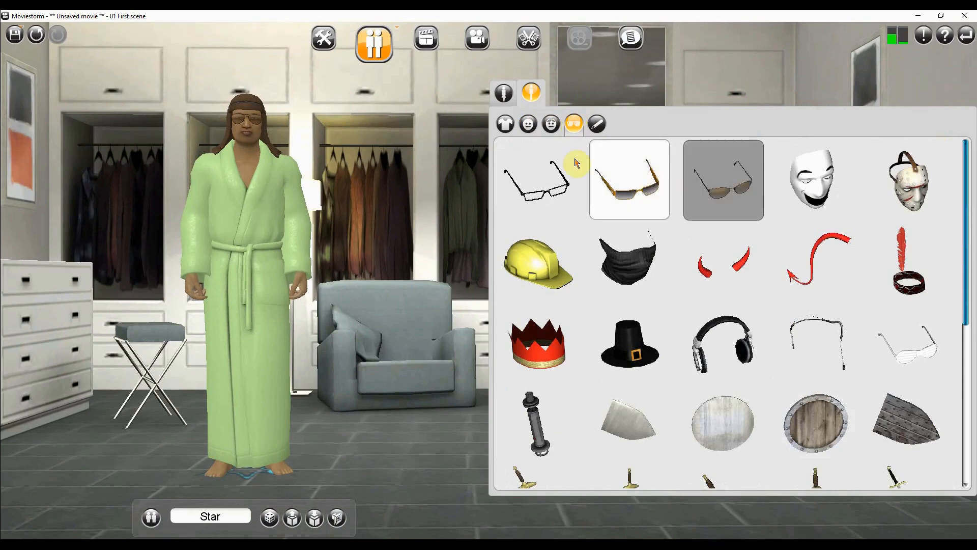
left_click(600, 127)
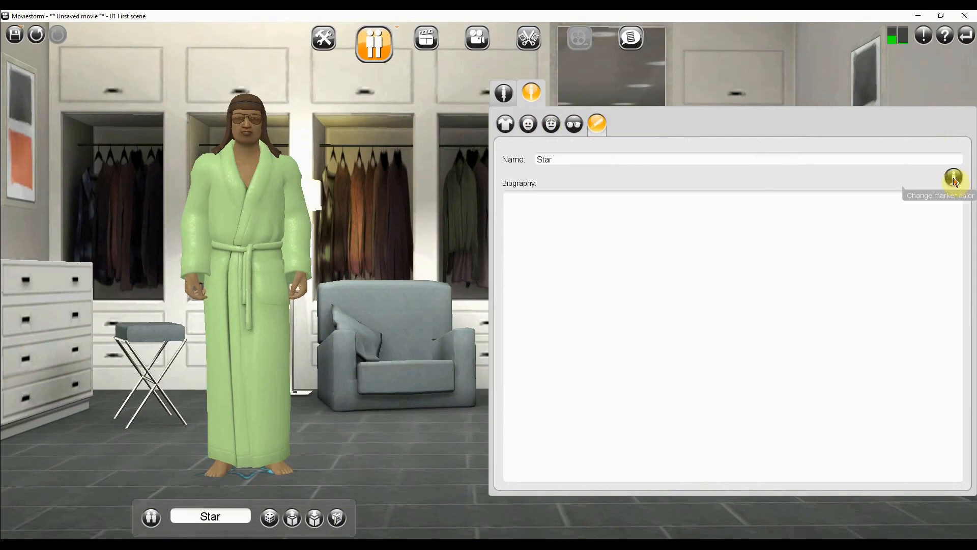
left_click(580, 233)
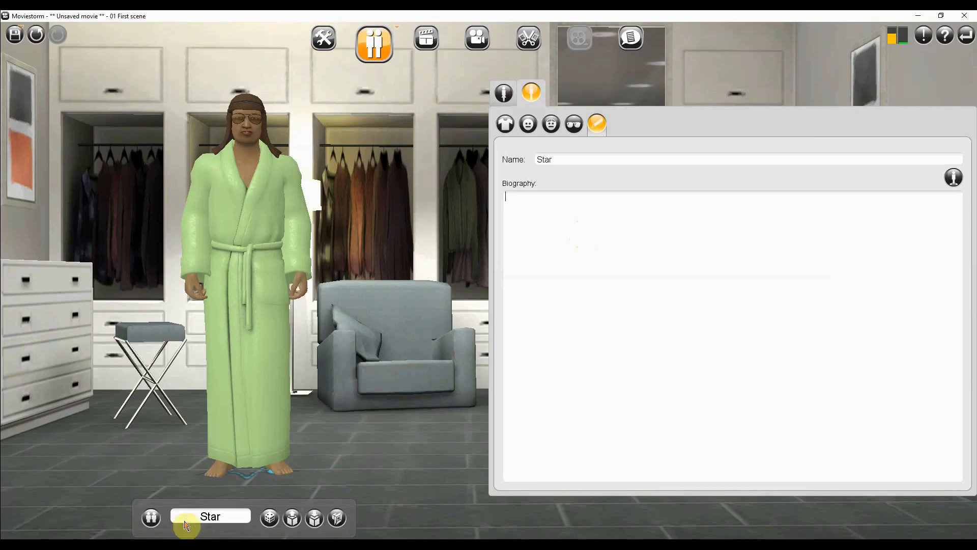
Add a new character to the cast from the Female stock character
left_click(151, 519)
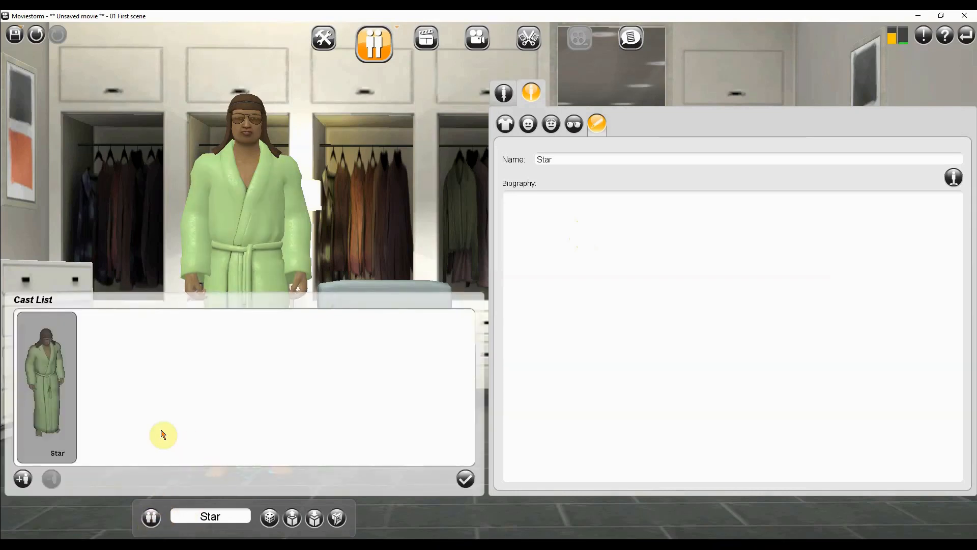
left_click(23, 479)
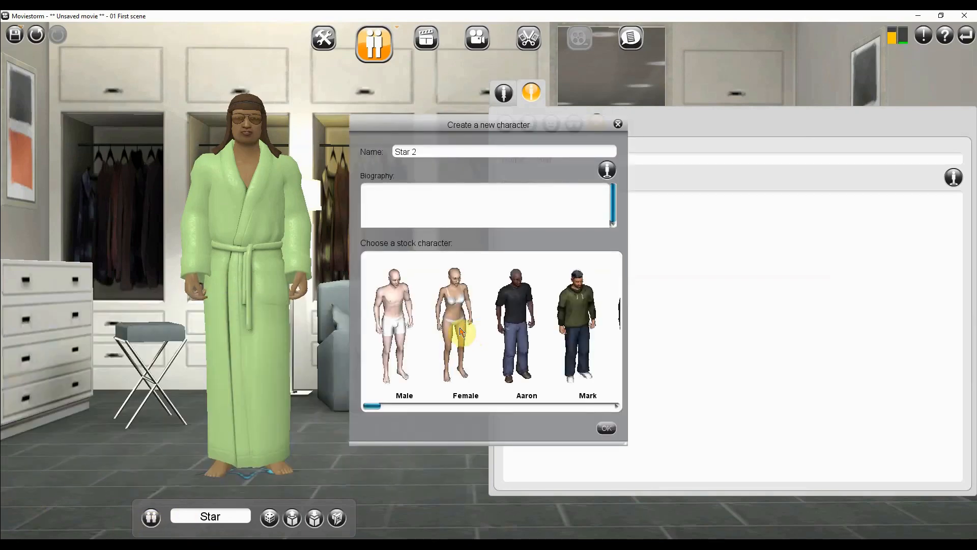
double_click(461, 332)
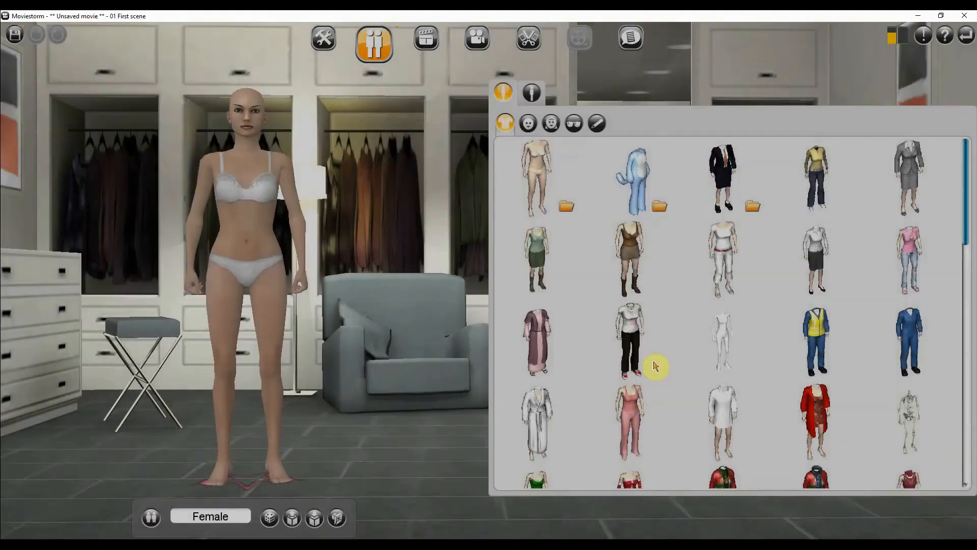
Dress the female character in the long magenta gown with pink sleeves
scroll(655, 366, "down", 10)
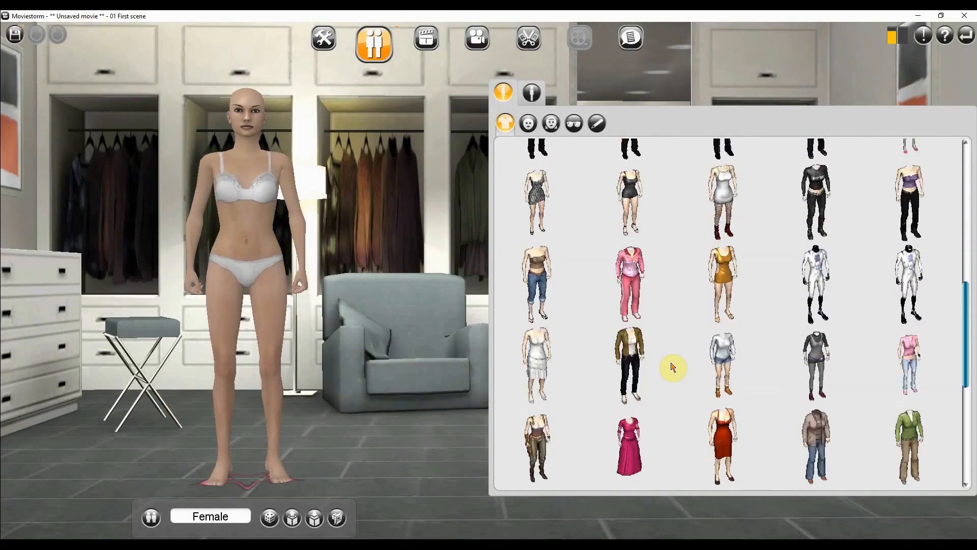
scroll(672, 368, "down", 2)
left_click(641, 319)
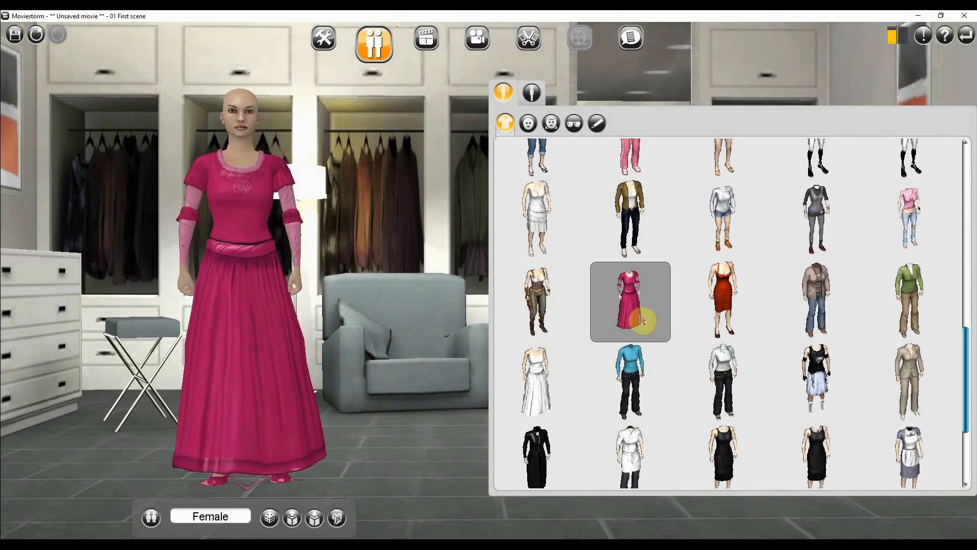
Give the female character the black ponytail hairstyle and inspect it from behind
left_click(528, 125)
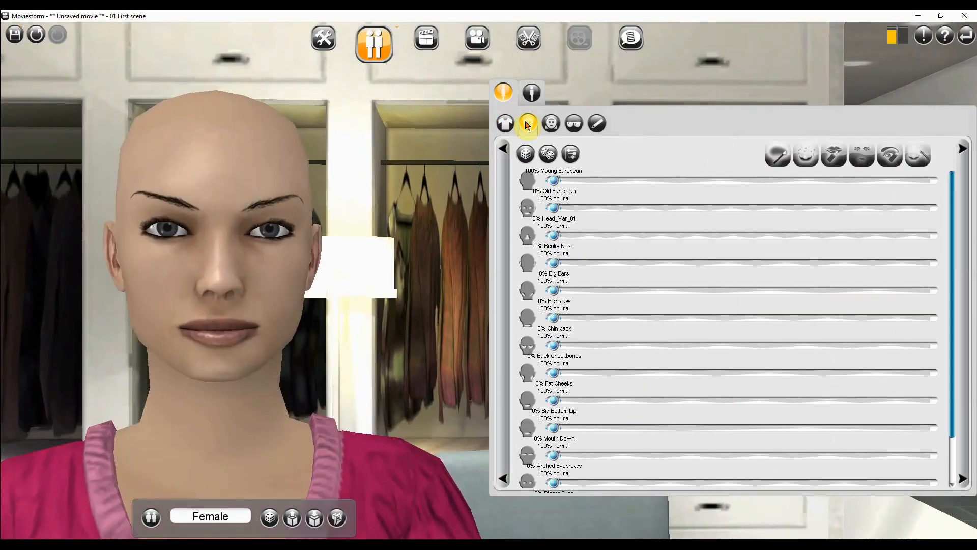
left_click(552, 126)
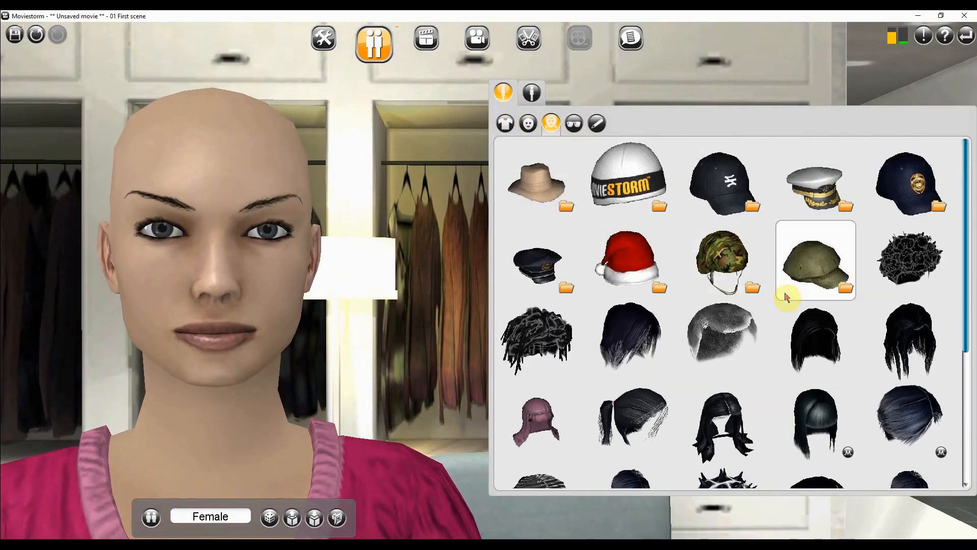
scroll(878, 343, "down", 3)
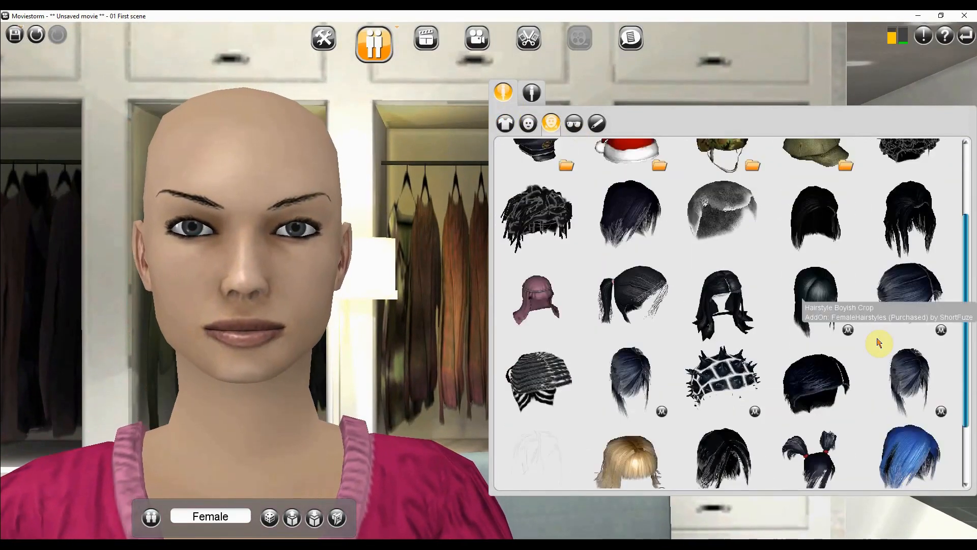
scroll(879, 343, "down", 2)
scroll(879, 343, "up", 5)
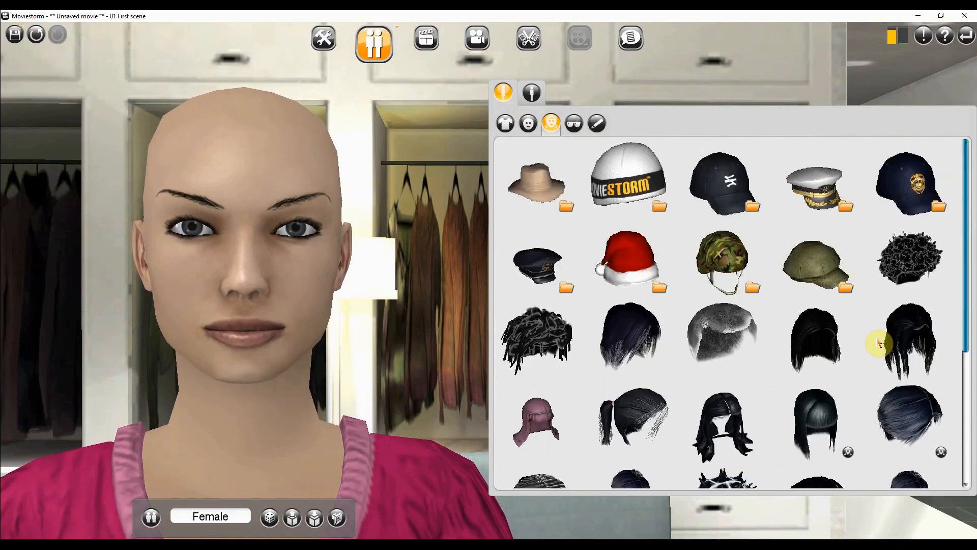
left_click(632, 416)
scroll(207, 317, "down", 5)
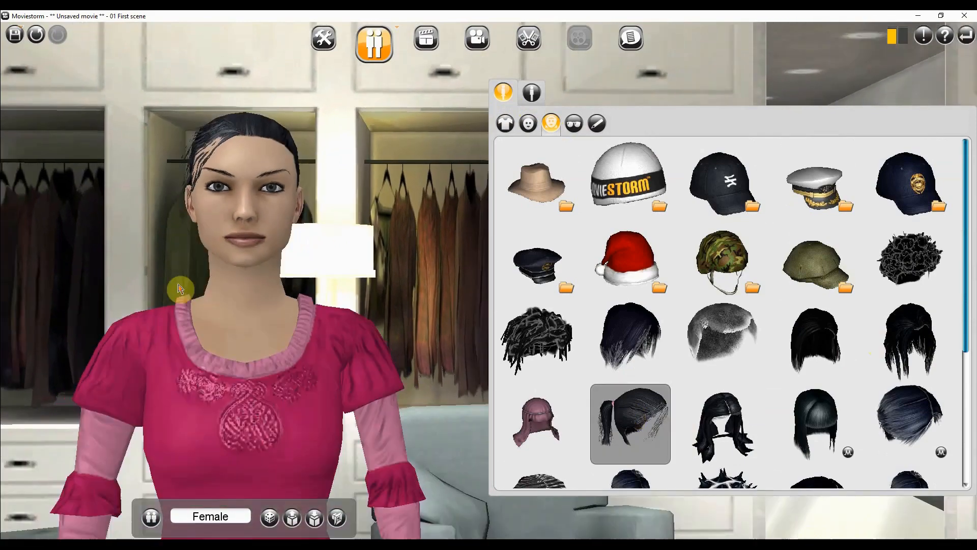
right_click_drag(234, 253, 290, 275)
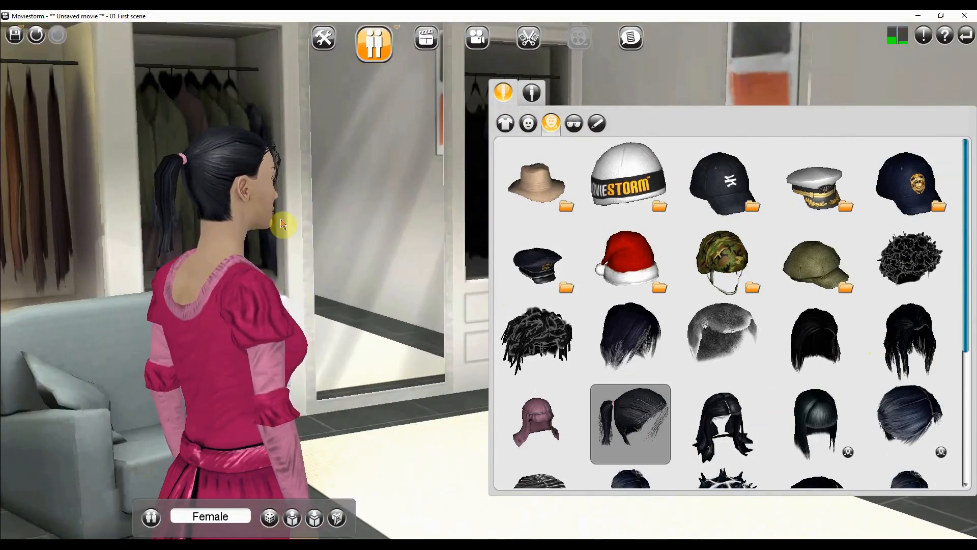
Look through the female character's accessories and her name and biography details
left_click(572, 124)
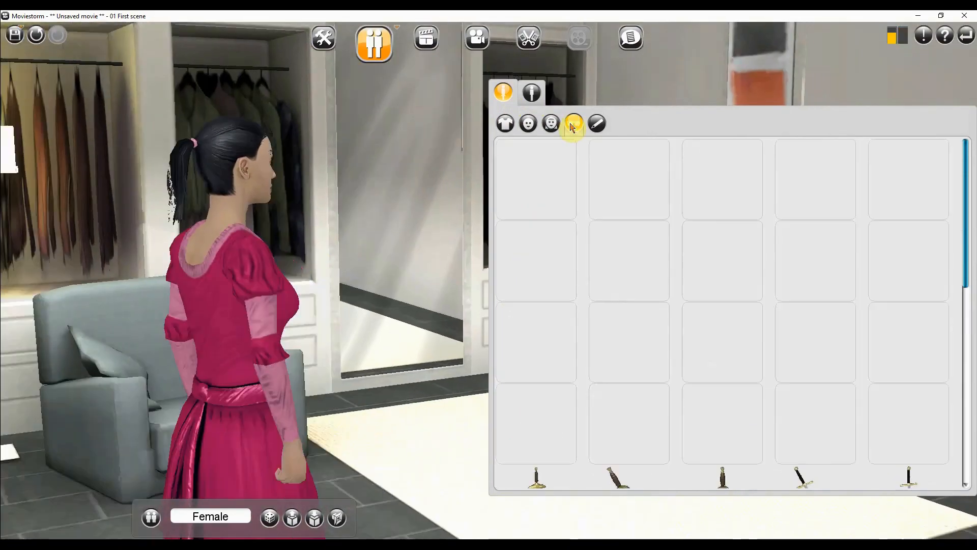
scroll(692, 316, "down", 5)
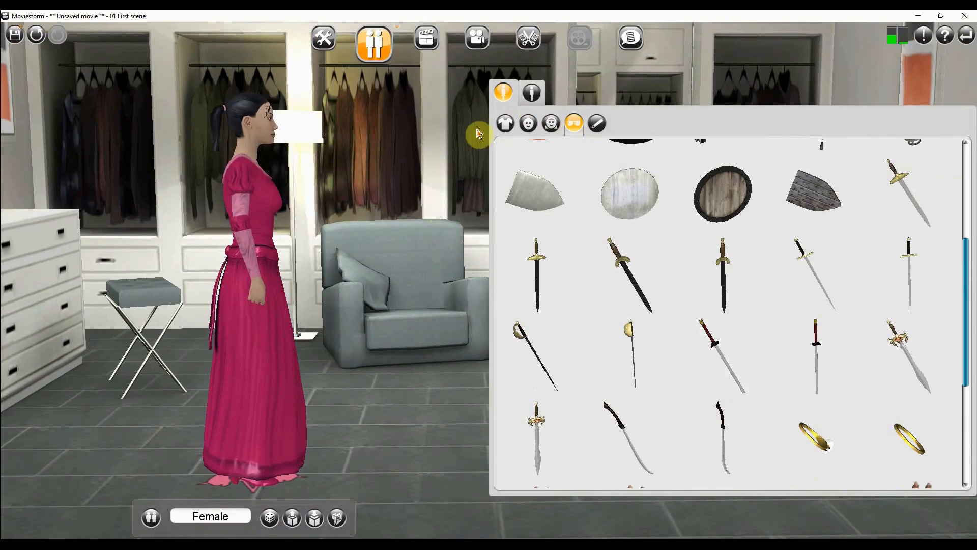
left_click(596, 125)
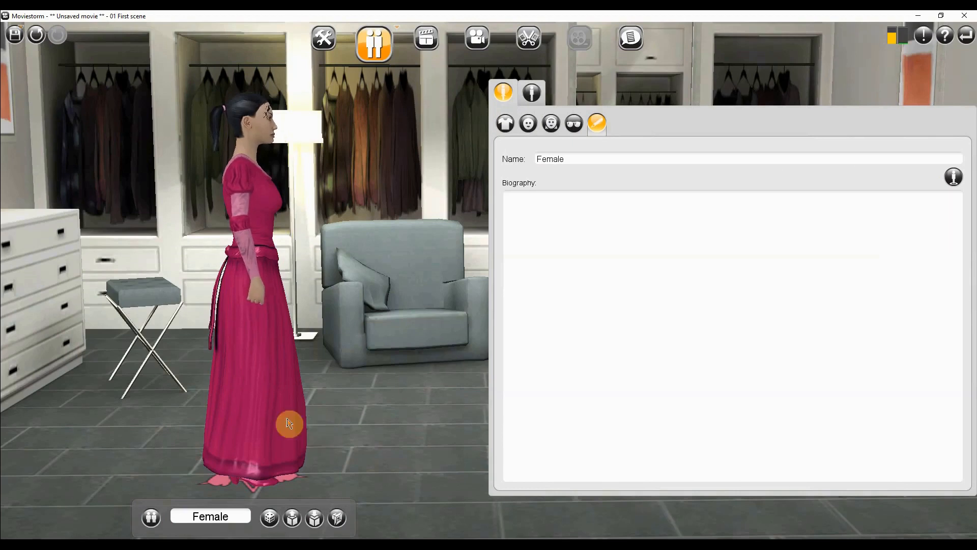
Review the cast list containing both characters and close it
left_click(151, 518)
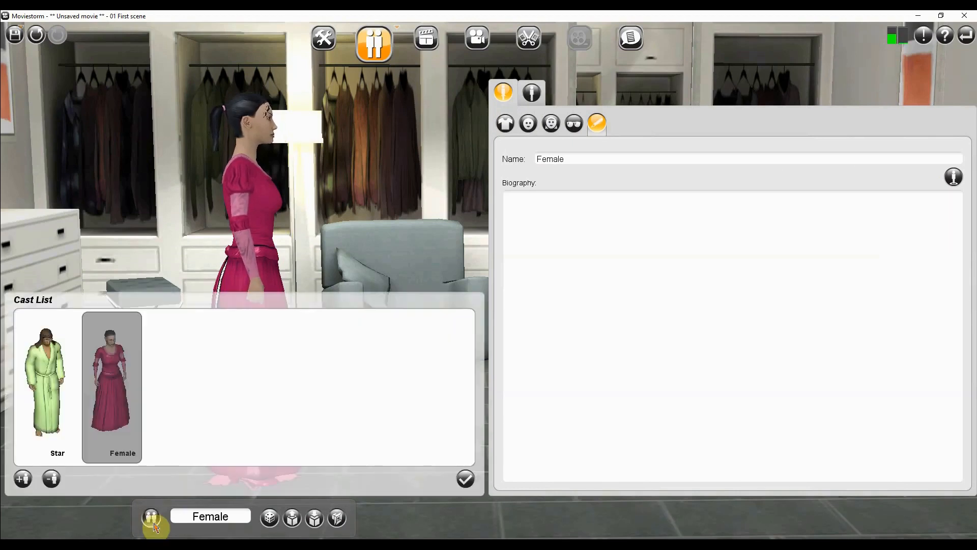
left_click(22, 479)
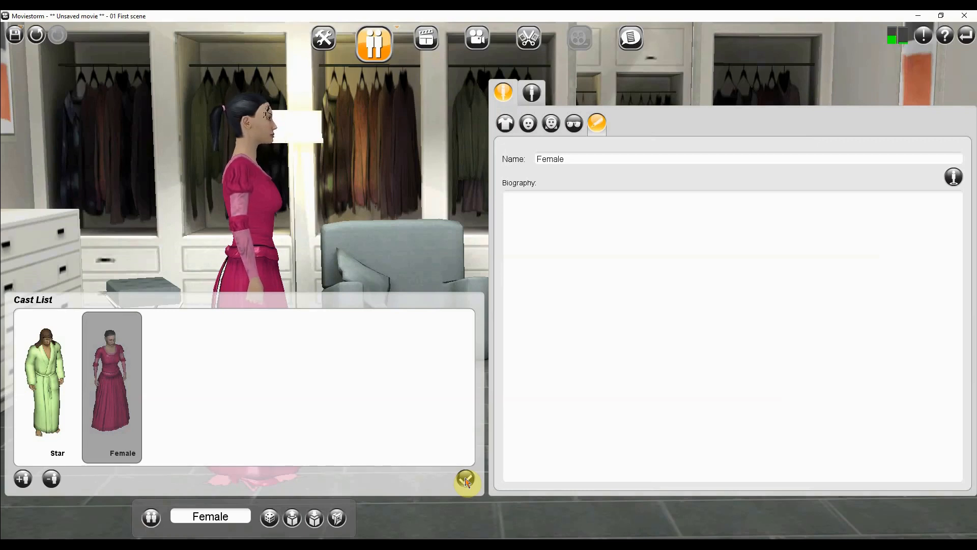
left_click(466, 481)
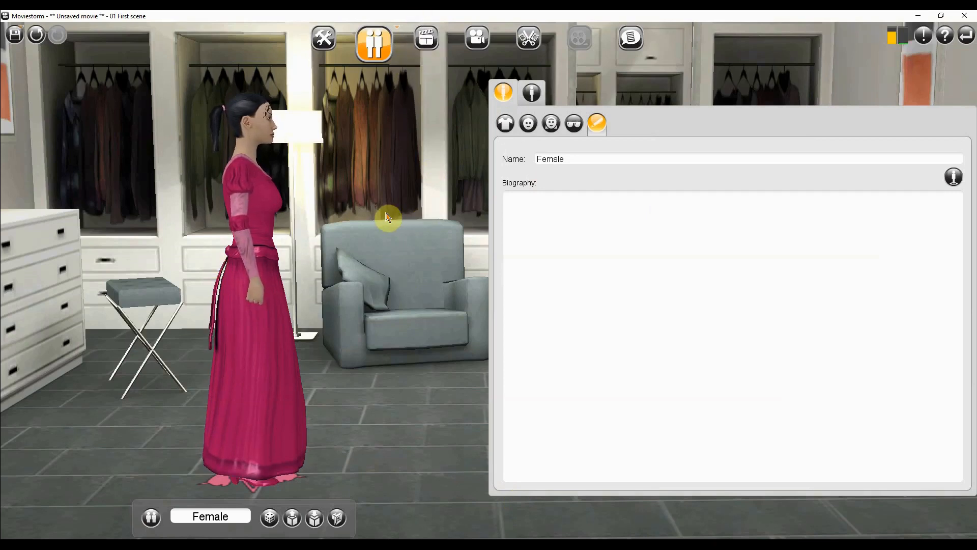
Switch to the Director's View, dismiss its help, and place the Female character on the path just in front of the statue, left of its pedestal
left_click(427, 48)
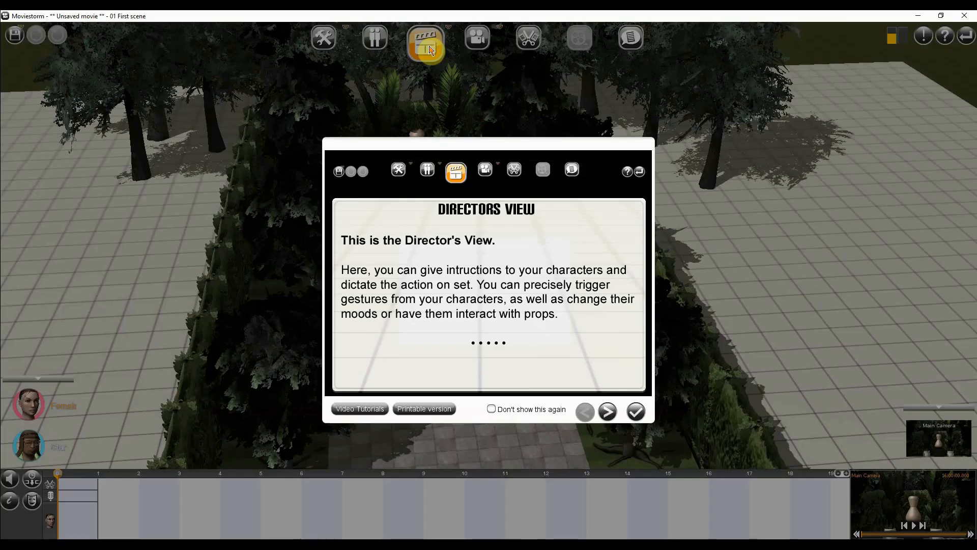
left_click(635, 414)
left_click(17, 400)
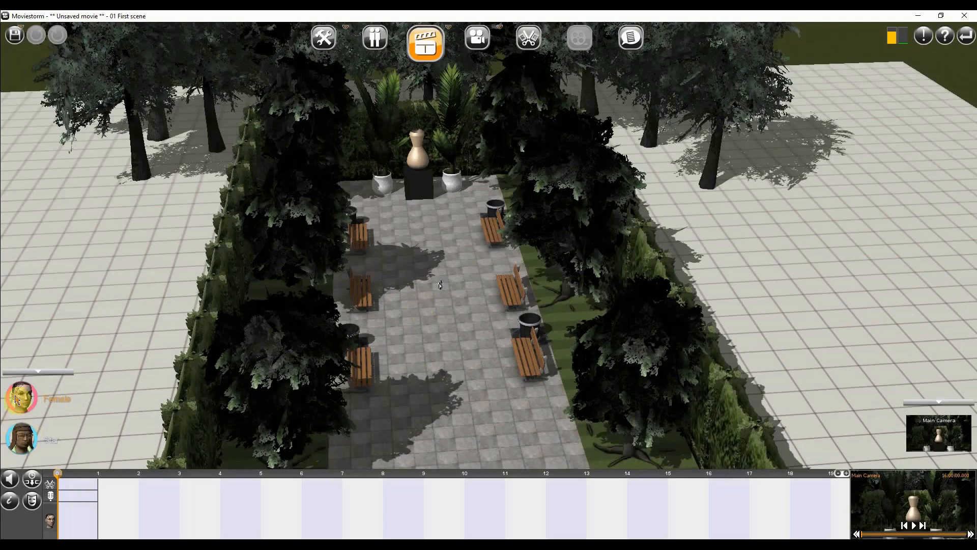
left_click(402, 218)
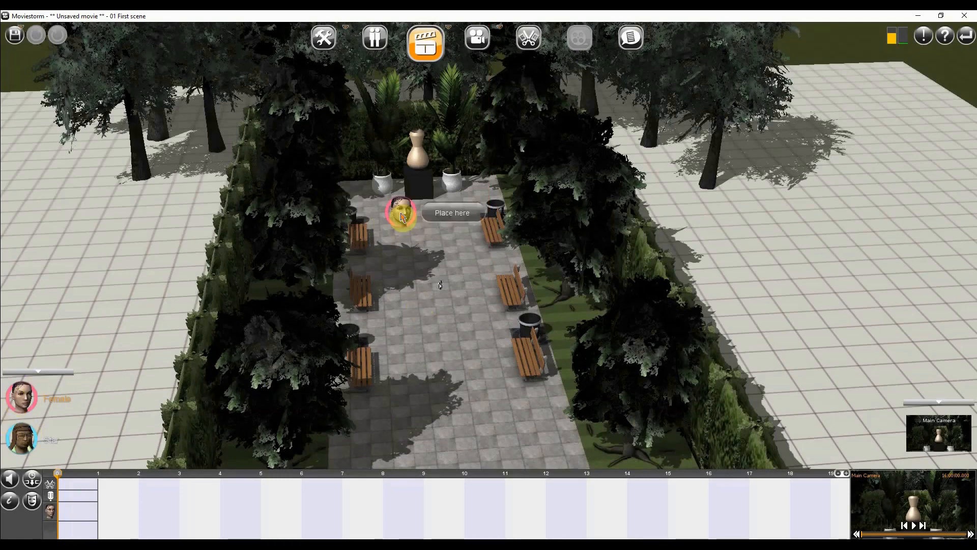
left_click(443, 212)
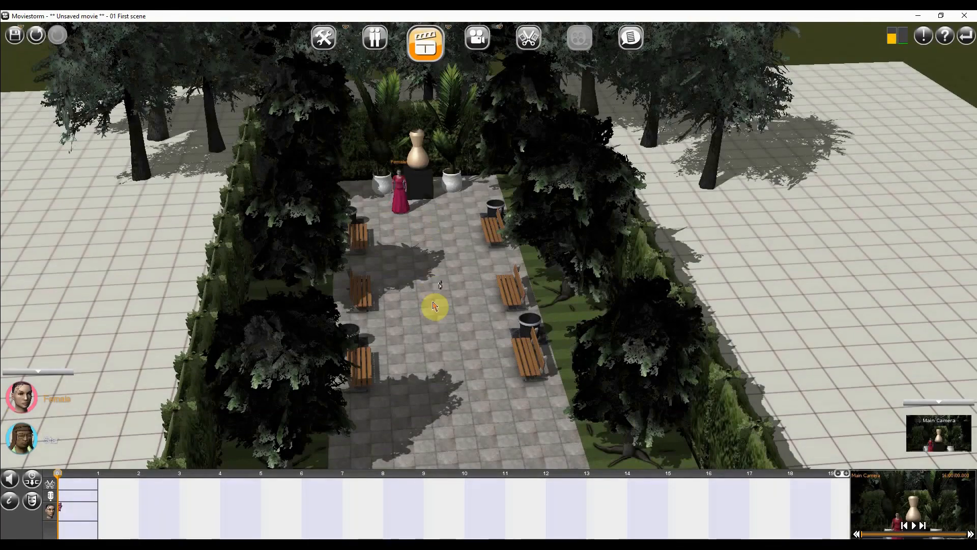
Have the Female character walk from the statue down the path to the shaded paving just past the nearest left-hand bench
scroll(410, 200, "up", 5)
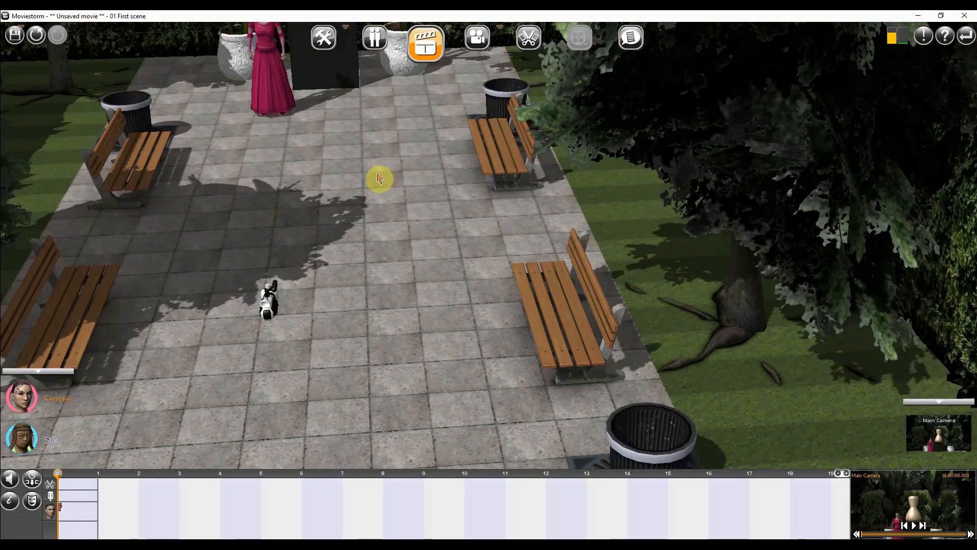
left_click_drag(375, 171, 474, 354)
scroll(353, 214, "up", 4)
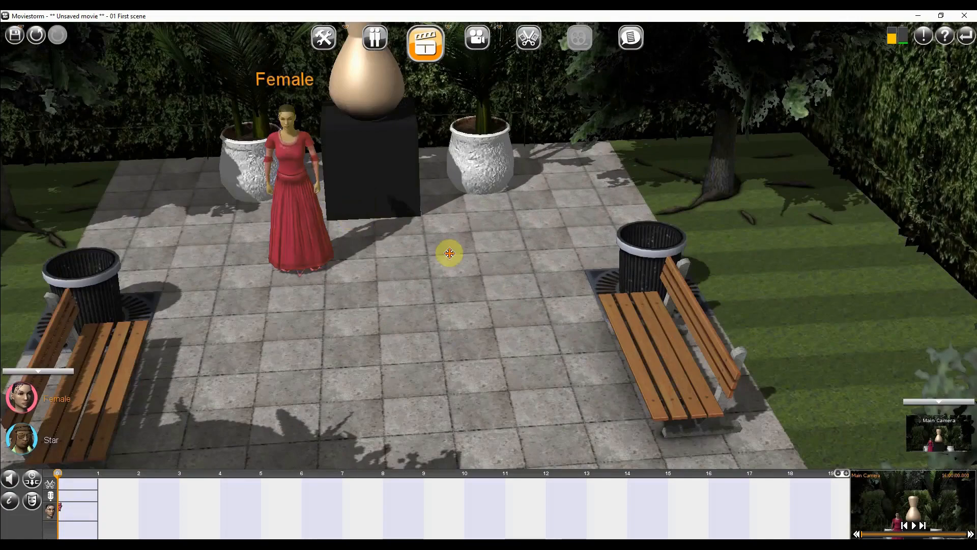
left_click_drag(437, 244, 567, 390)
scroll(438, 323, "down", 8)
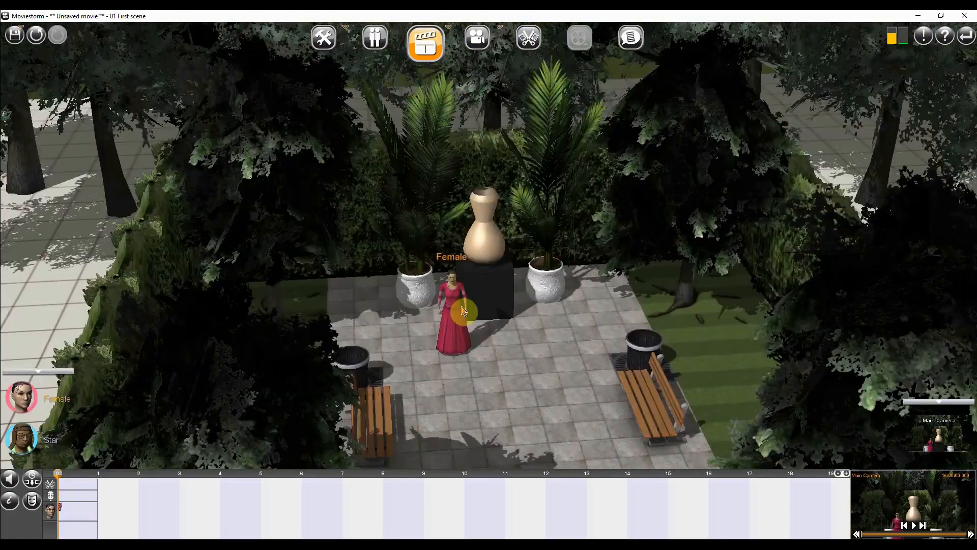
scroll(538, 344, "down", 4)
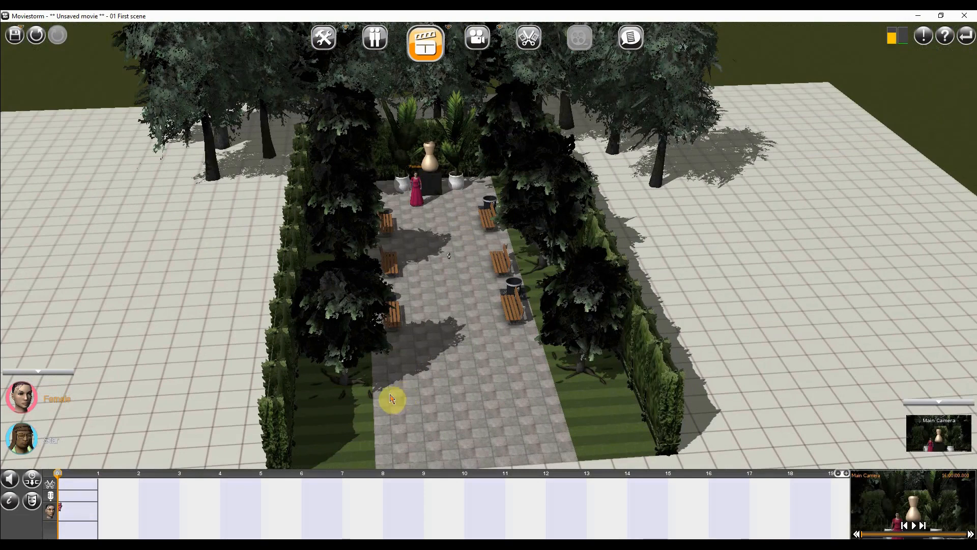
left_click(410, 355)
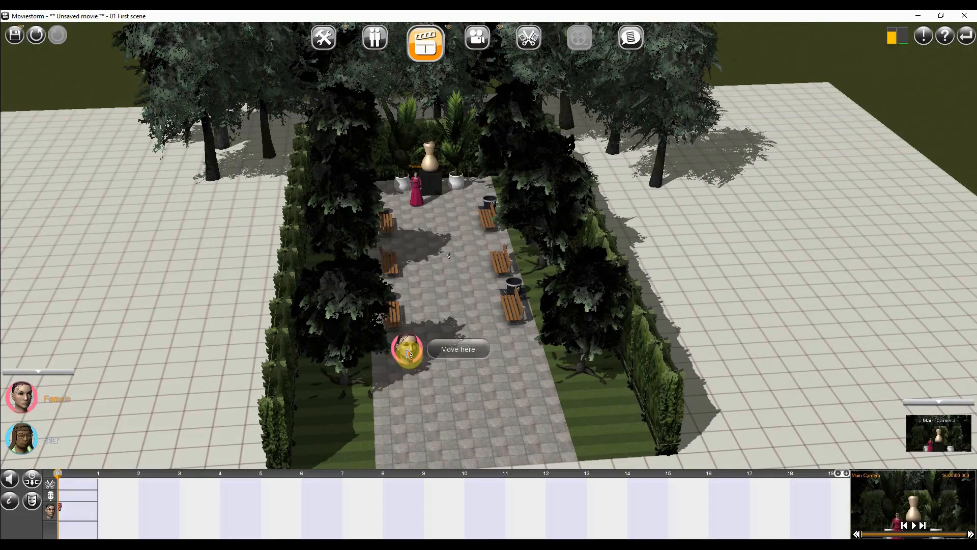
left_click(464, 353)
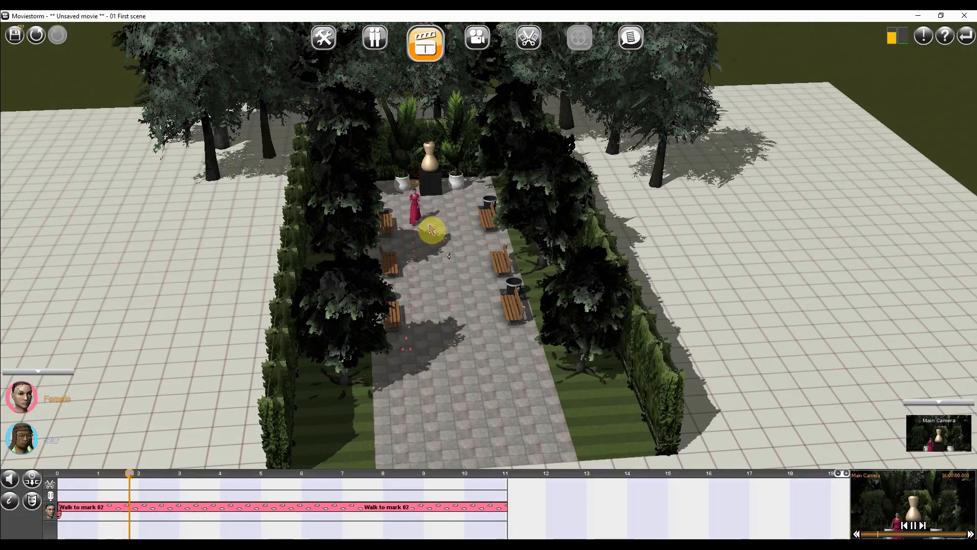
scroll(387, 319, "up", 5)
scroll(407, 264, "up", 3)
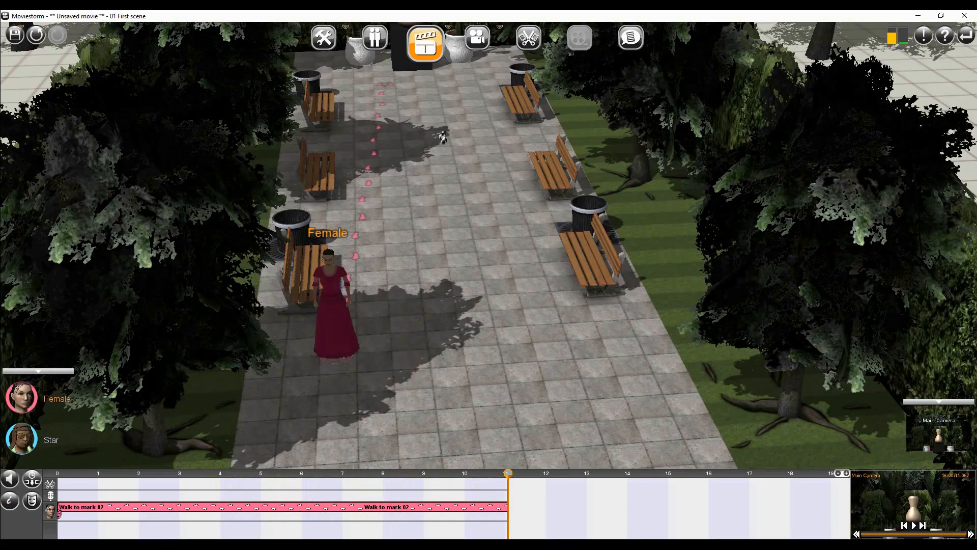
Customize the Female character's walk to mark 02, raising its speed so that it becomes a run
right_click(391, 510)
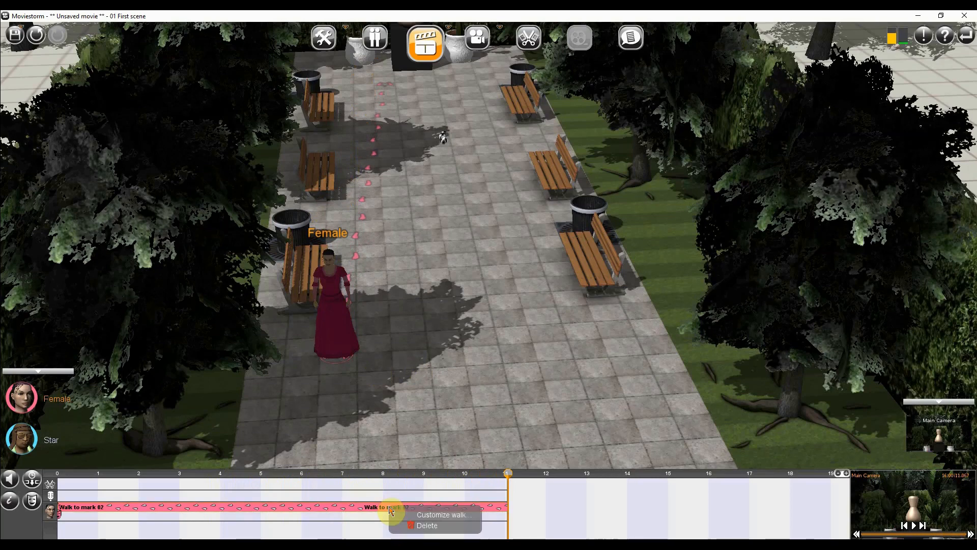
left_click(450, 515)
left_click_drag(158, 406, 201, 407)
left_click(269, 355)
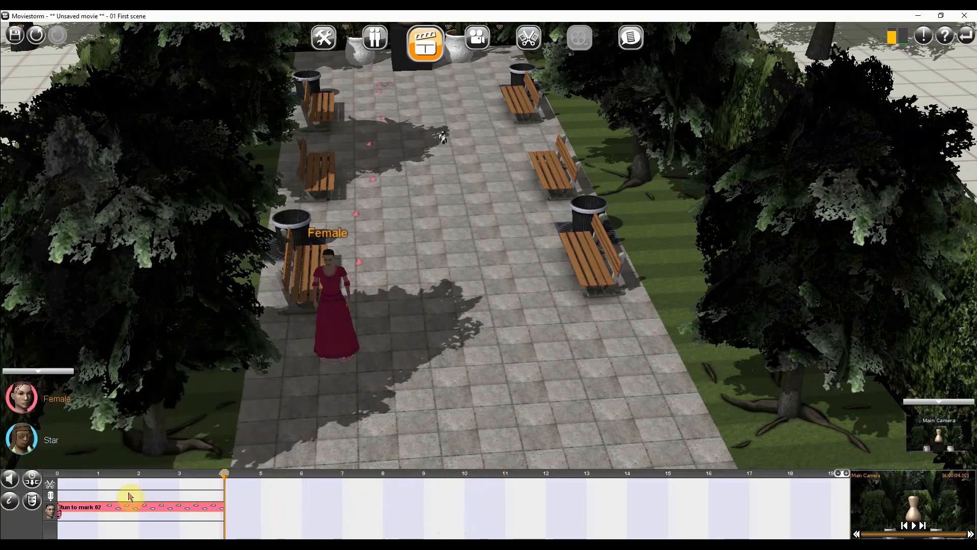
Play back the Female character's run from the start of the timeline and watch it along the whole path
left_click(64, 474)
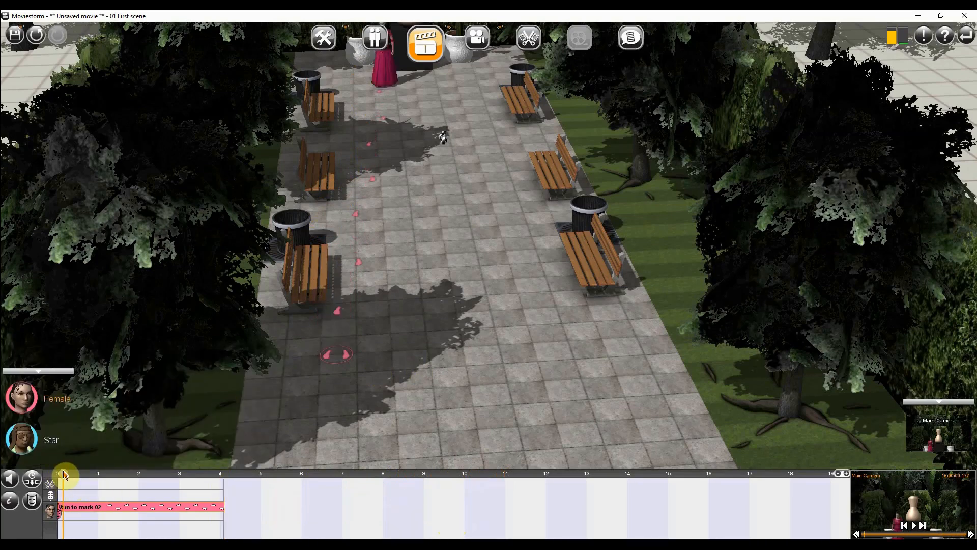
key("space")
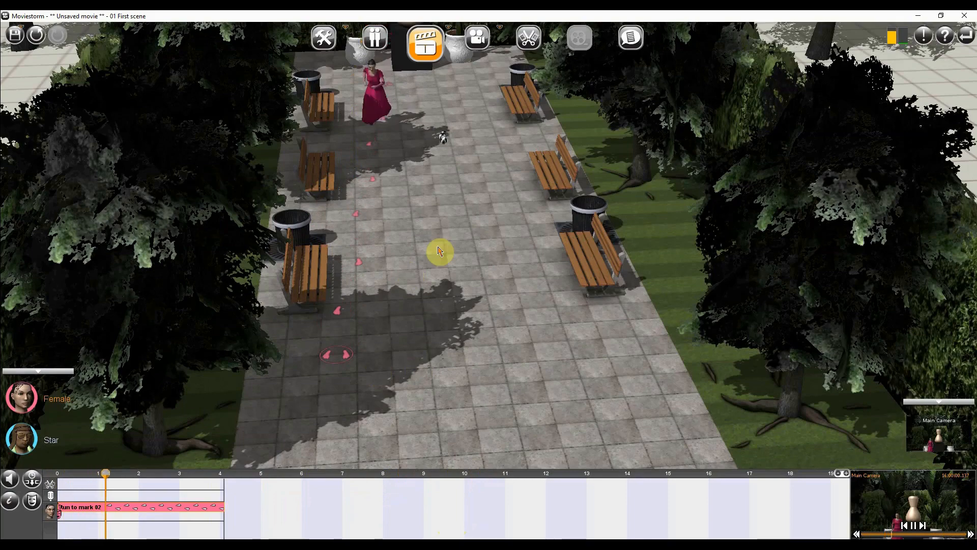
scroll(429, 283, "down", 3)
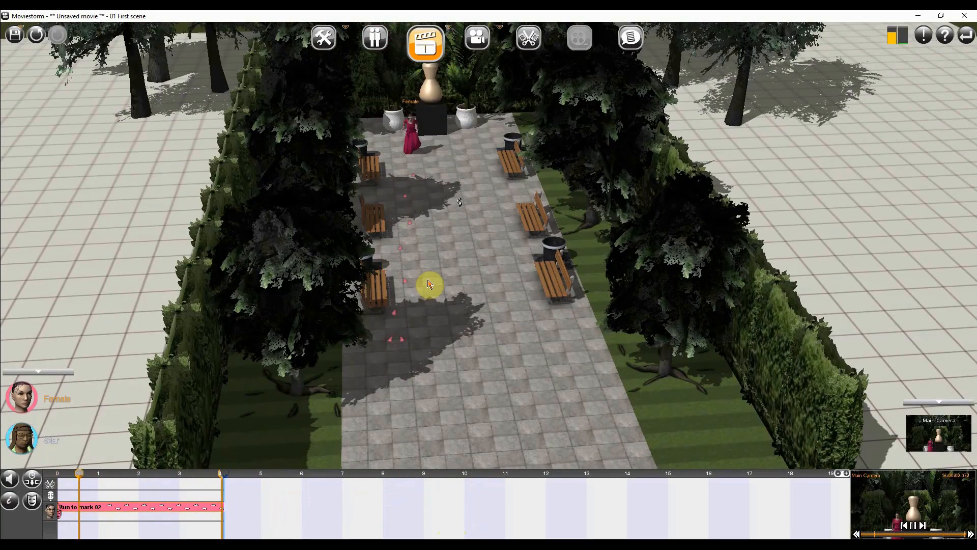
Place Star on the grass left of the path at time 0 and have the character walk to the Female character's end mark
left_click(4, 446)
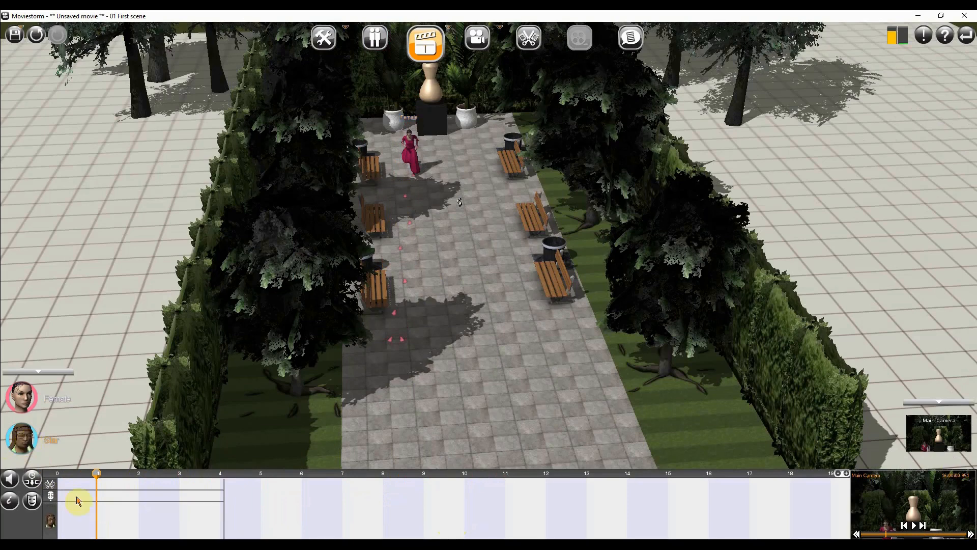
left_click_drag(106, 477, 58, 480)
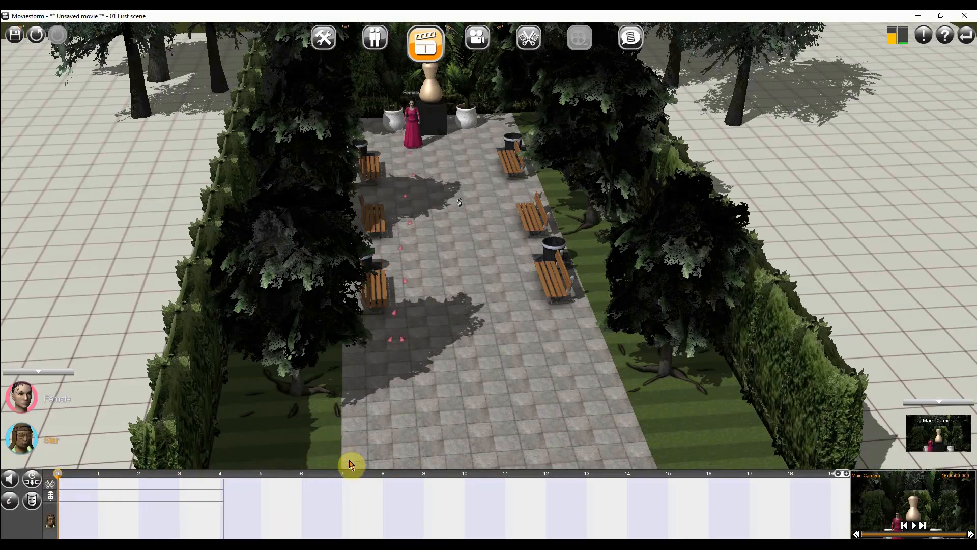
left_click(232, 448)
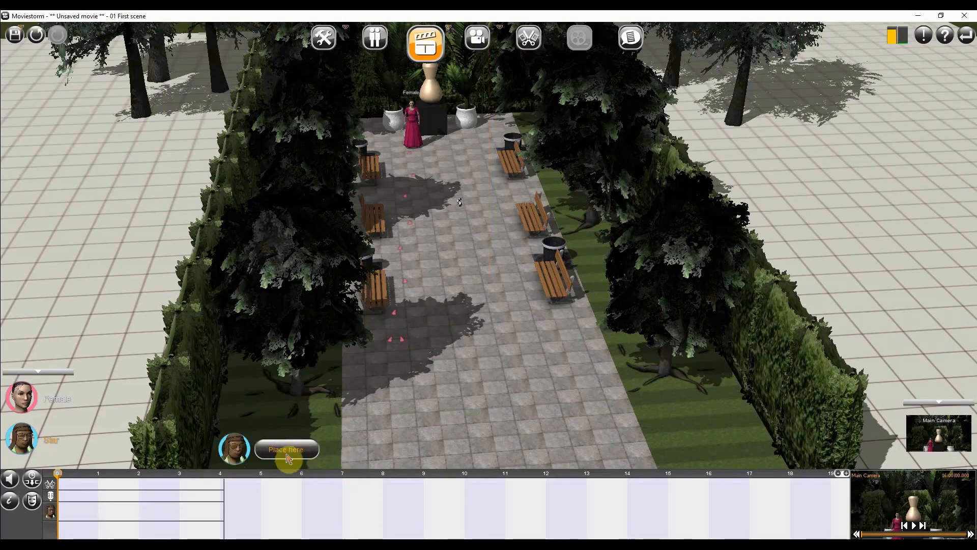
left_click(288, 456)
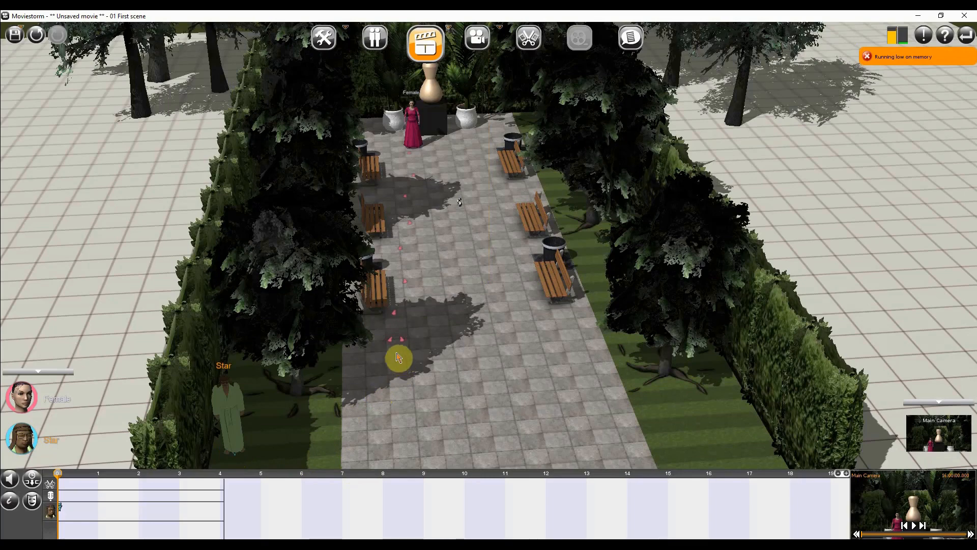
left_click(393, 355)
left_click(432, 359)
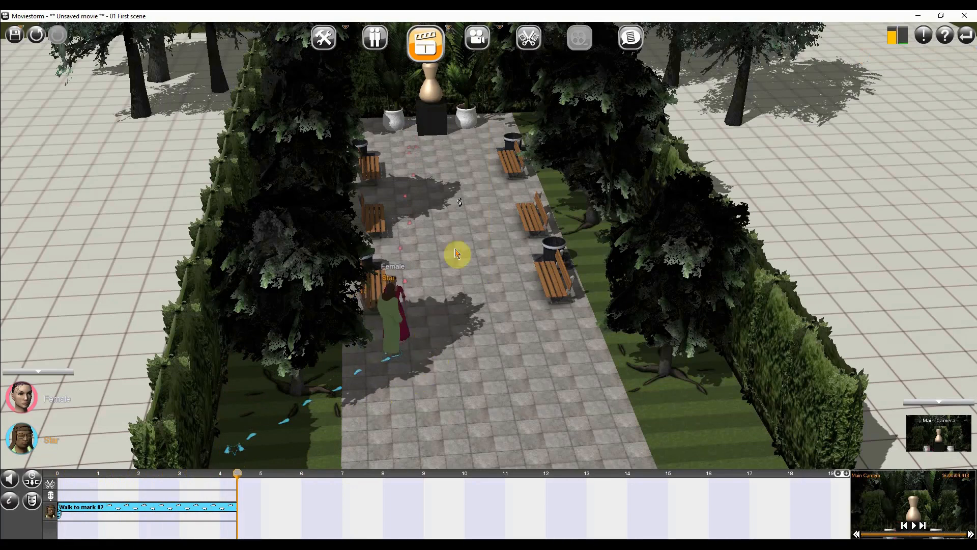
Switch to the Set Workshop View, search the props for "car", and place Car Japan Small 02 on the path's near end
scroll(502, 207, "down", 8)
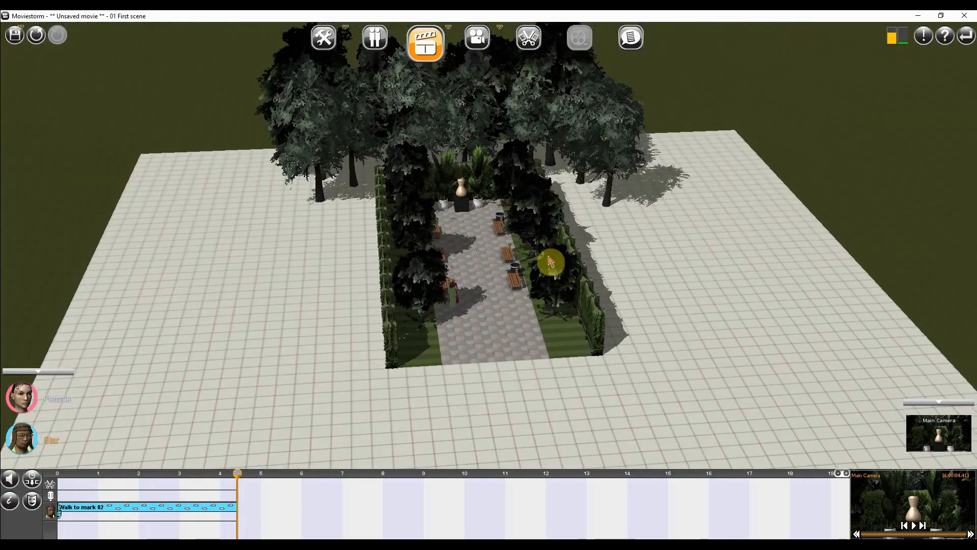
left_click_drag(537, 285, 552, 319)
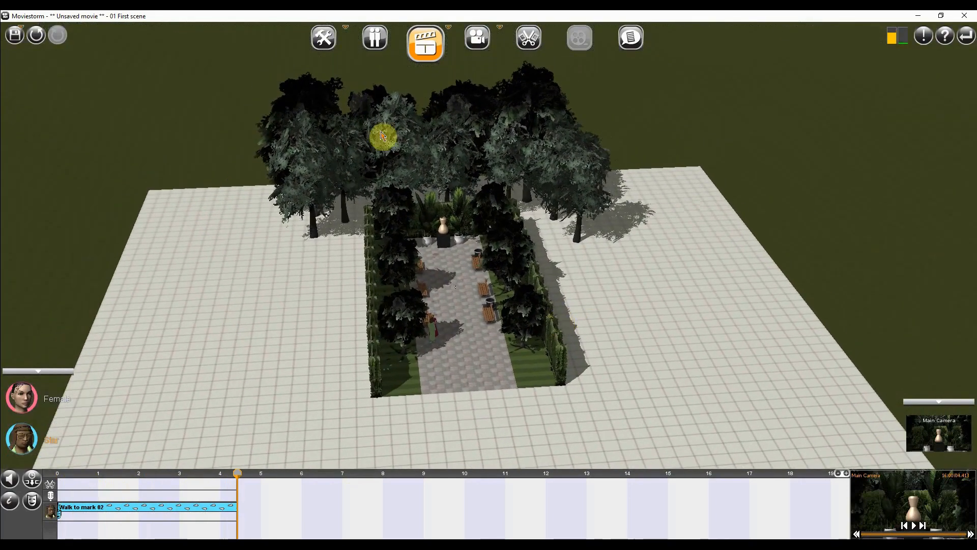
left_click(330, 45)
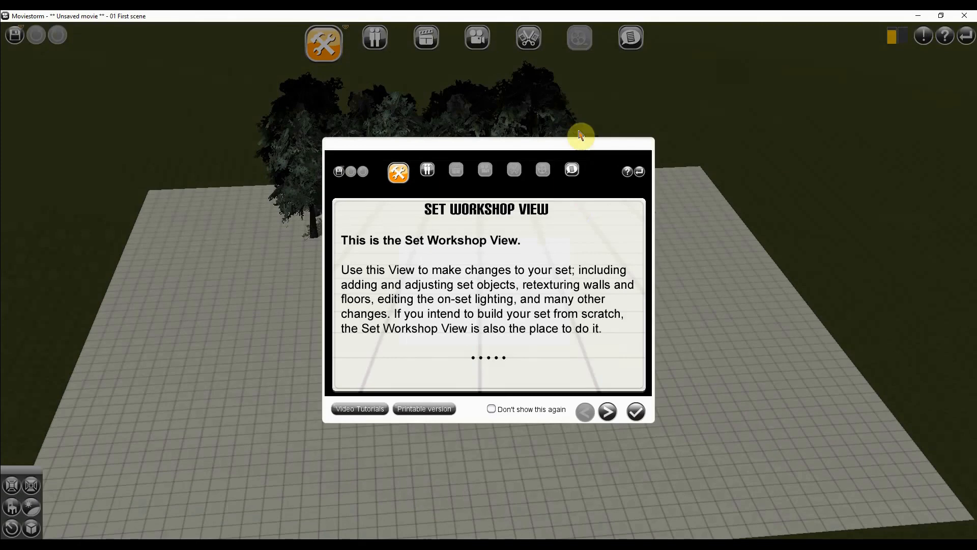
left_click(640, 421)
left_click(9, 510)
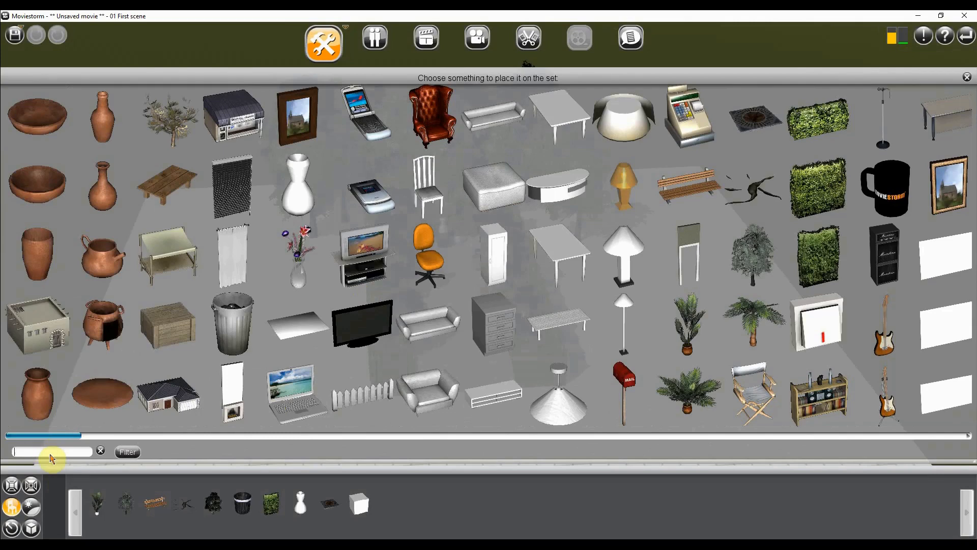
type("car")
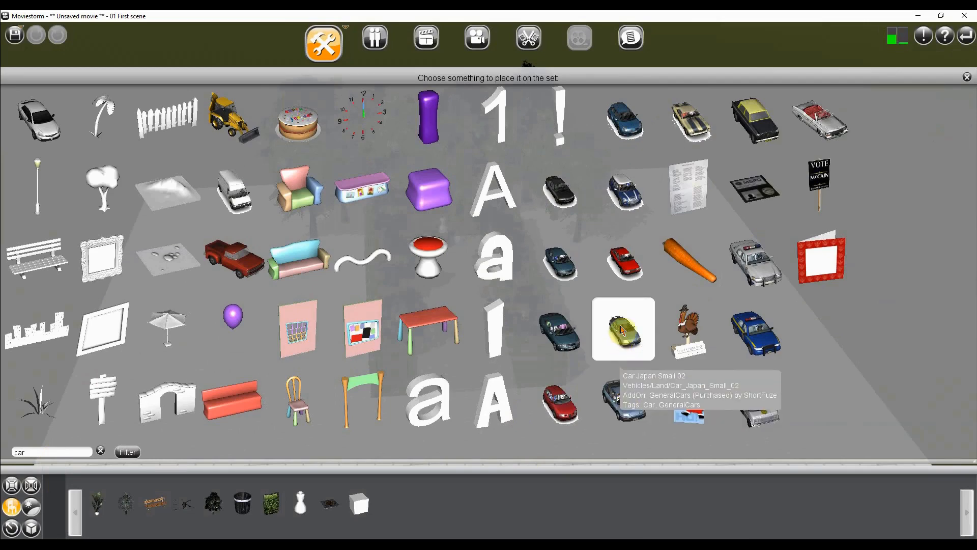
left_click(625, 340)
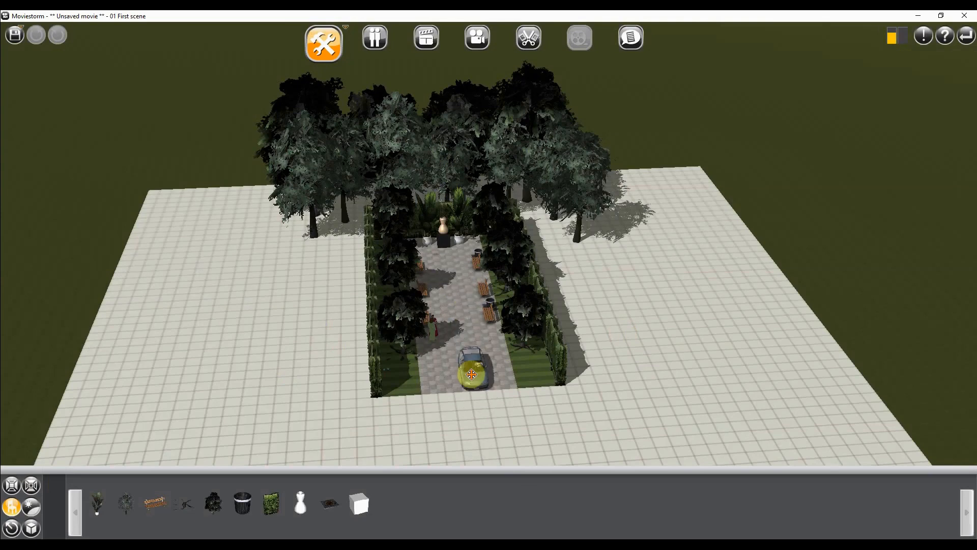
left_click(473, 380)
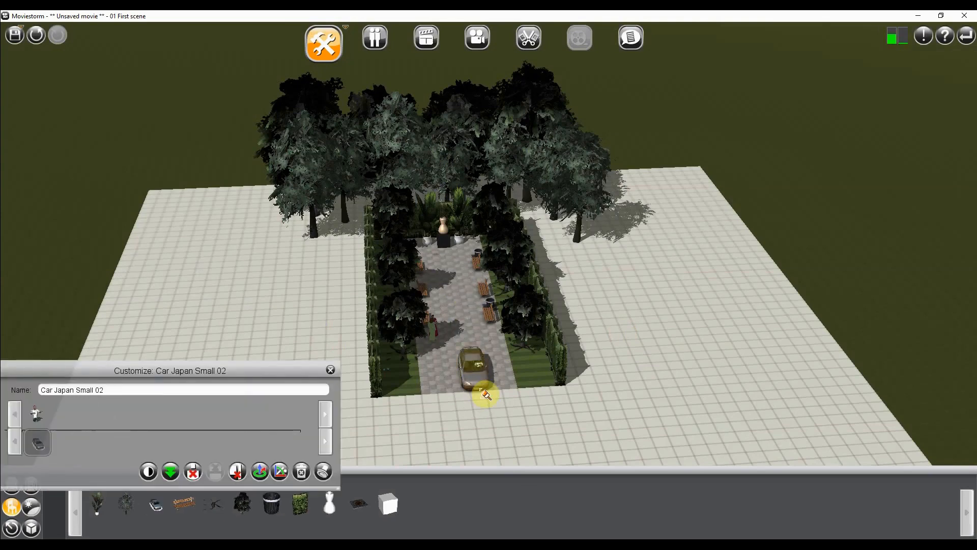
Rotate the car to face the statue, shift it slightly right on the path, and close its customization
left_click(260, 472)
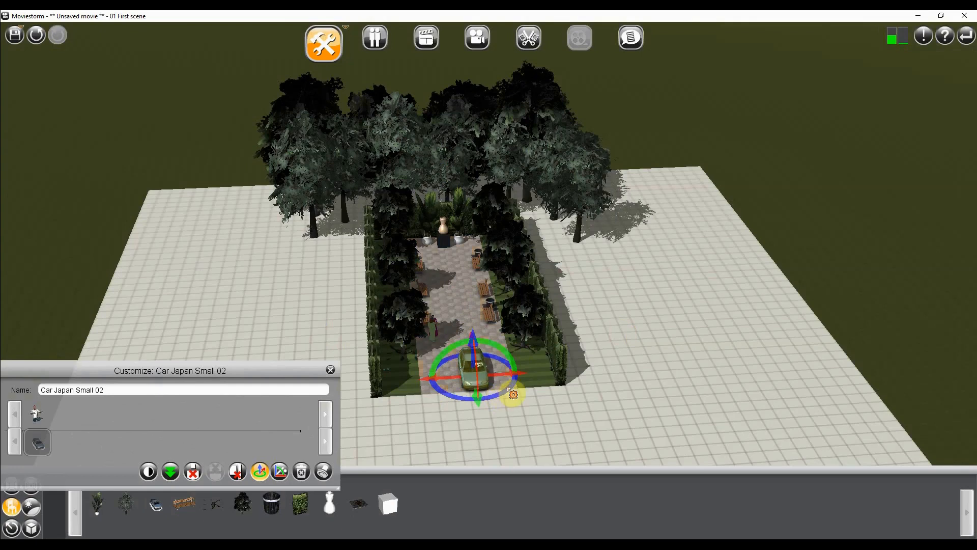
left_click_drag(515, 396, 342, 304)
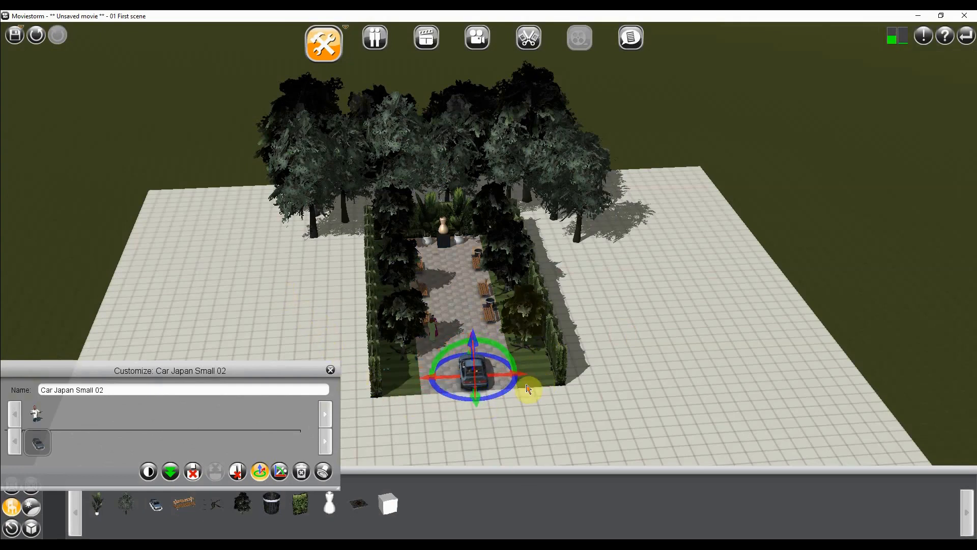
mouse_move(512, 375)
left_mouse_down()
mouse_move(530, 374)
mouse_move(519, 374)
left_mouse_up()
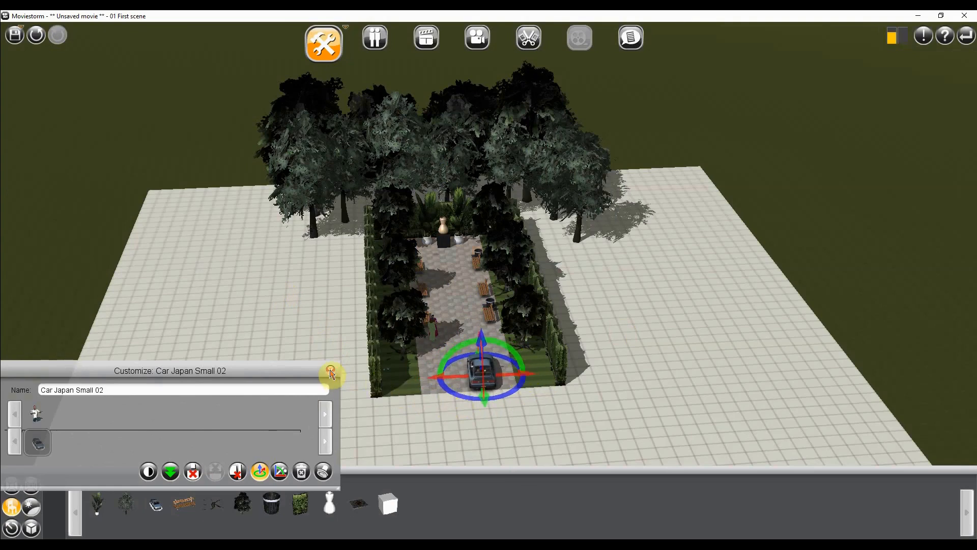
left_click(331, 372)
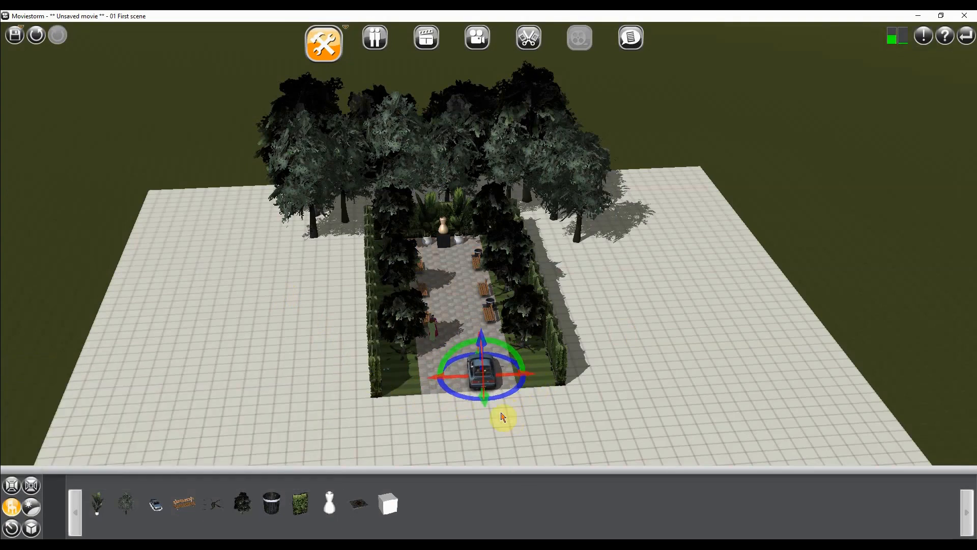
Return to the Director's View, dismiss its help, and have Star point at the car at the end of the walk
left_click(426, 37)
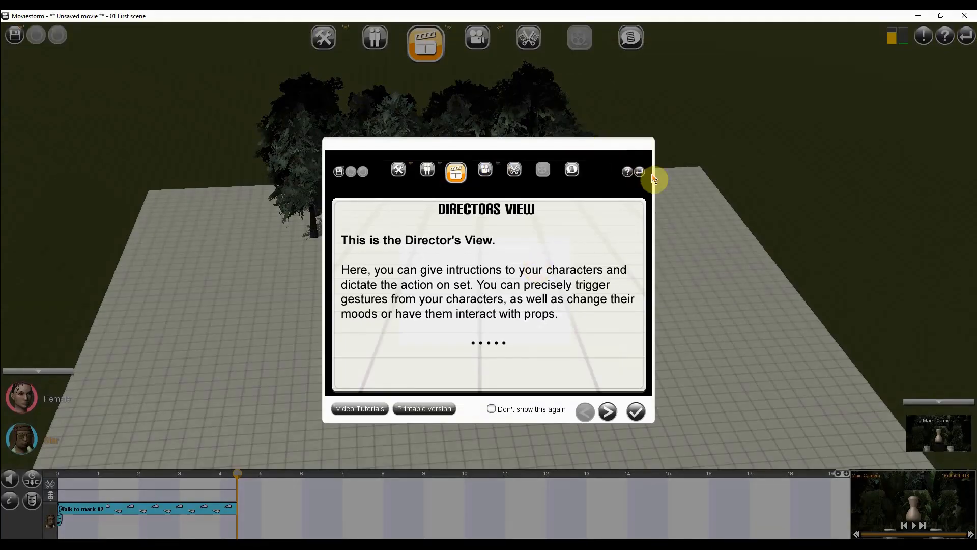
left_click(640, 417)
scroll(519, 374, "up", 5)
left_click_drag(542, 350, 564, 178)
scroll(562, 186, "up", 5)
left_click_drag(560, 344, 532, 184)
scroll(548, 262, "up", 3)
left_click_drag(563, 312, 569, 218)
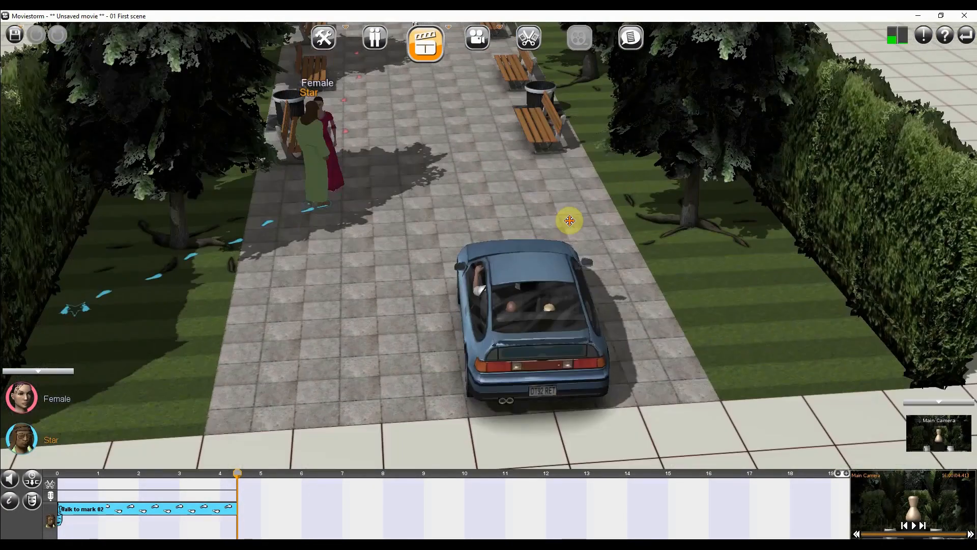
left_click(535, 304)
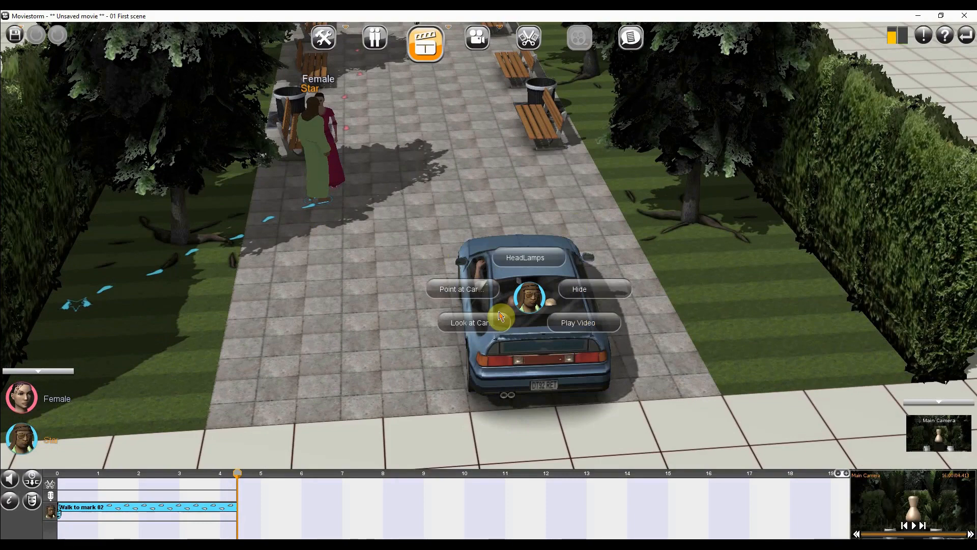
left_click(461, 290)
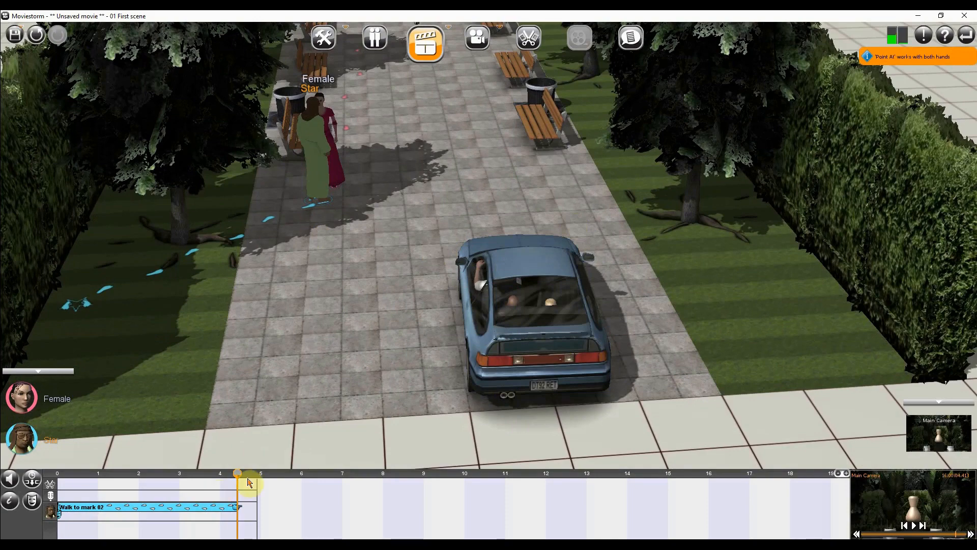
Scrub to the end of Star's pointing action at about 5 seconds and inspect the gesture up close
left_click_drag(238, 477, 260, 478)
scroll(305, 123, "up", 5)
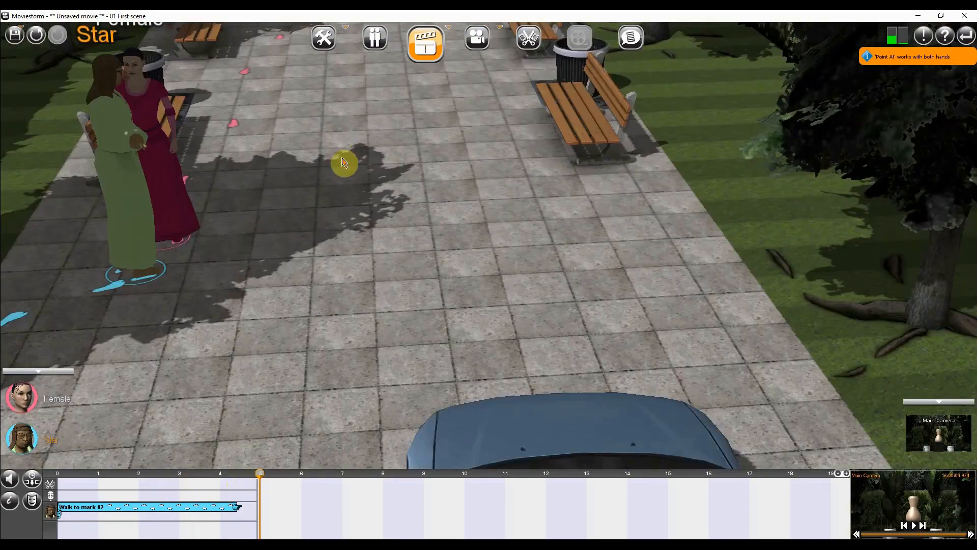
left_click_drag(345, 163, 565, 305)
scroll(461, 332, "up", 3)
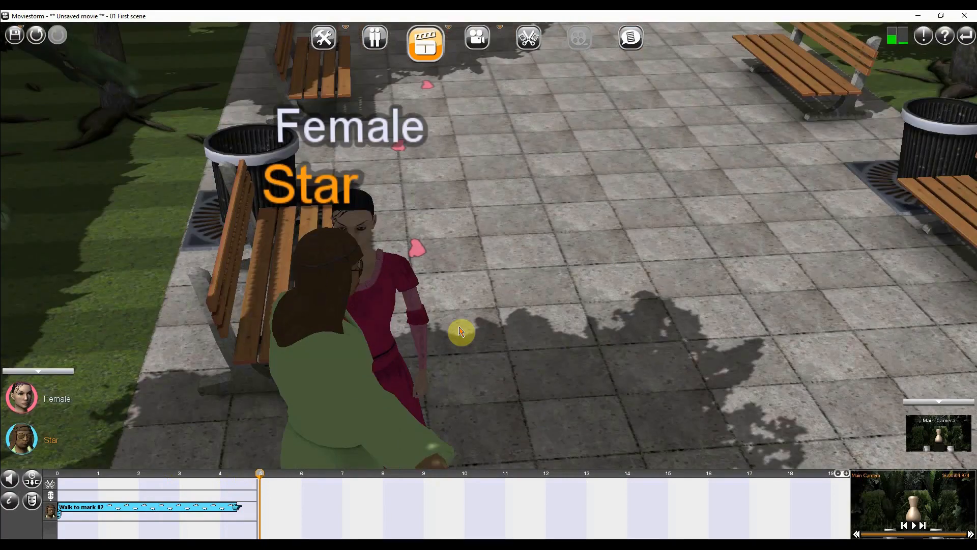
scroll(461, 332, "down", 6)
left_click_drag(563, 356, 407, 177)
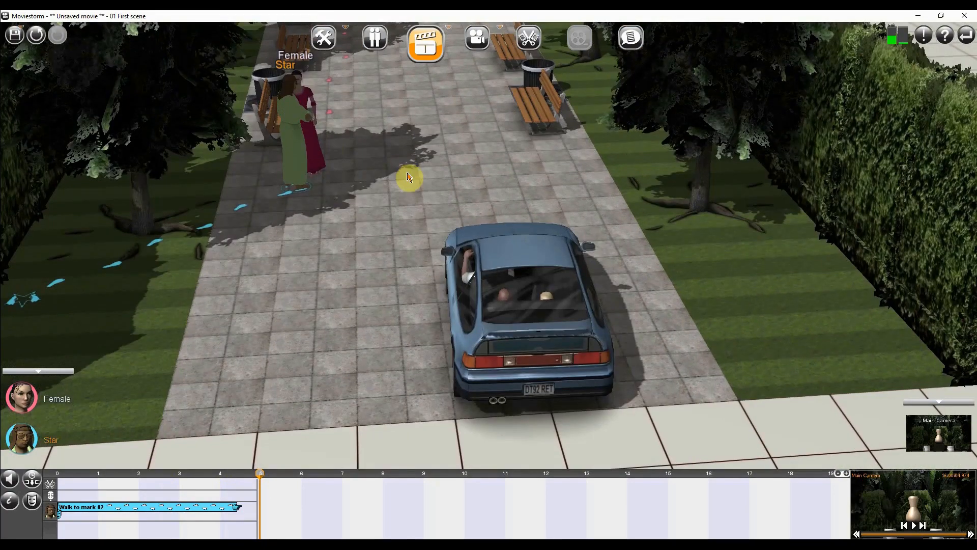
Move the car along the path to near the statue, starting at about 5 seconds, and scrub to about 9.7 seconds
scroll(484, 290, "down", 3)
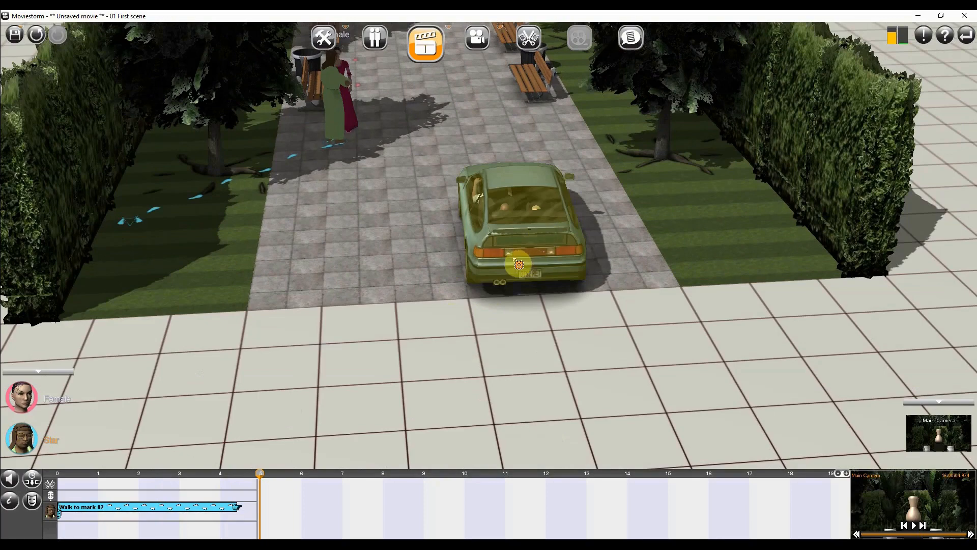
scroll(513, 269, "down", 4)
scroll(538, 324, "down", 5)
mouse_move(545, 322)
left_mouse_down()
mouse_move(573, 338)
mouse_move(527, 300)
mouse_move(524, 259)
mouse_move(491, 192)
left_mouse_up()
left_click_drag(264, 481, 451, 489)
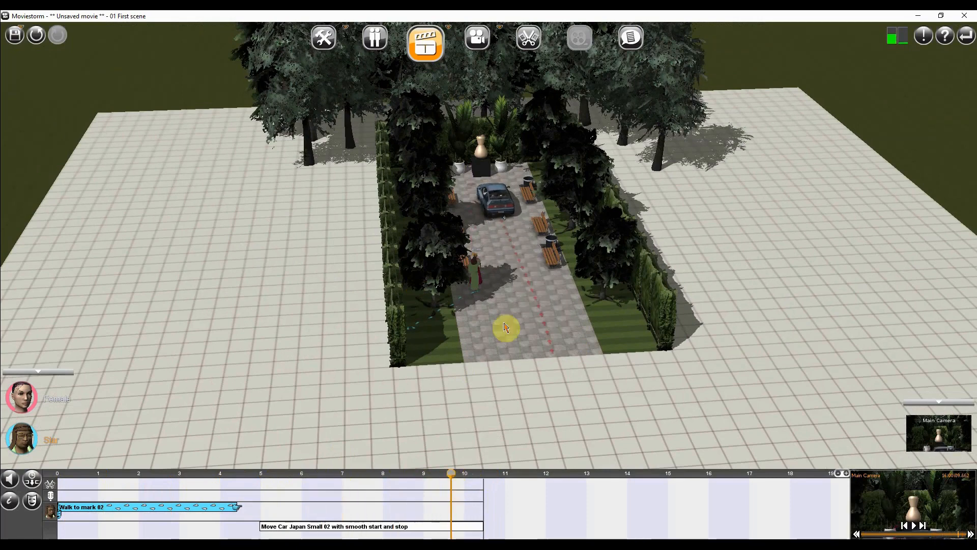
Have Star say "Hello How are you?" at about 9.7 seconds
scroll(545, 322, "up", 5)
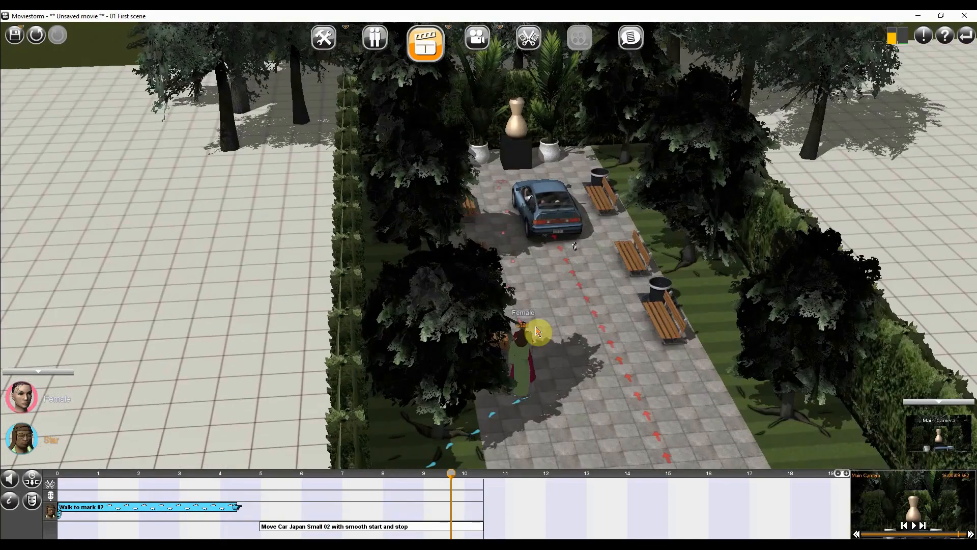
scroll(621, 369, "up", 5)
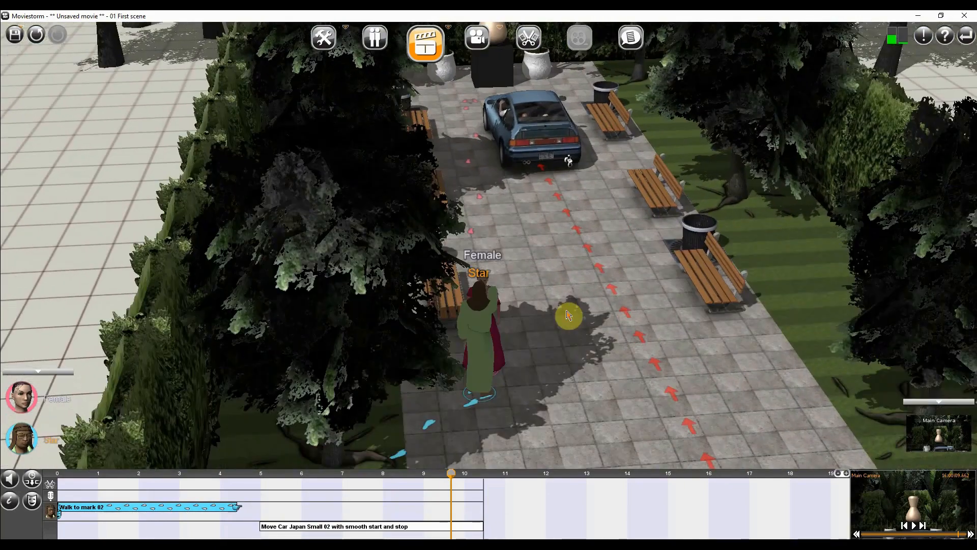
right_click_drag(594, 362, 383, 347)
left_click_drag(821, 424, 625, 338)
mouse_move(512, 348)
right_mouse_down()
mouse_move(537, 349)
mouse_move(519, 353)
right_mouse_up()
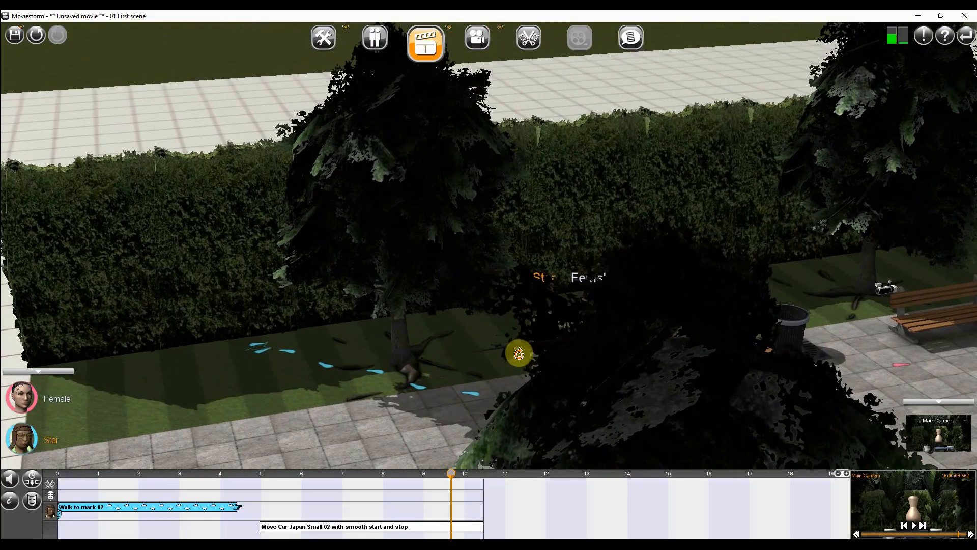
scroll(519, 353, "up", 5)
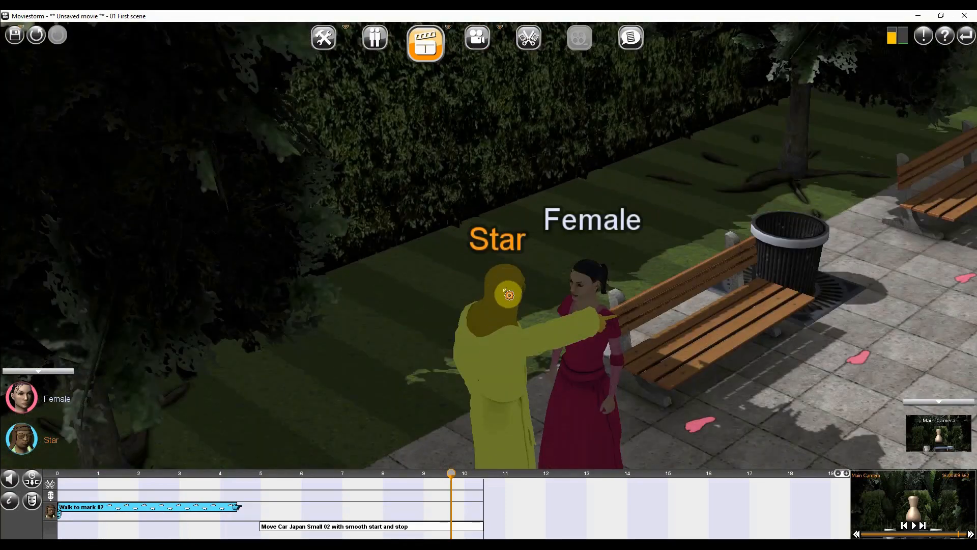
left_click(508, 294)
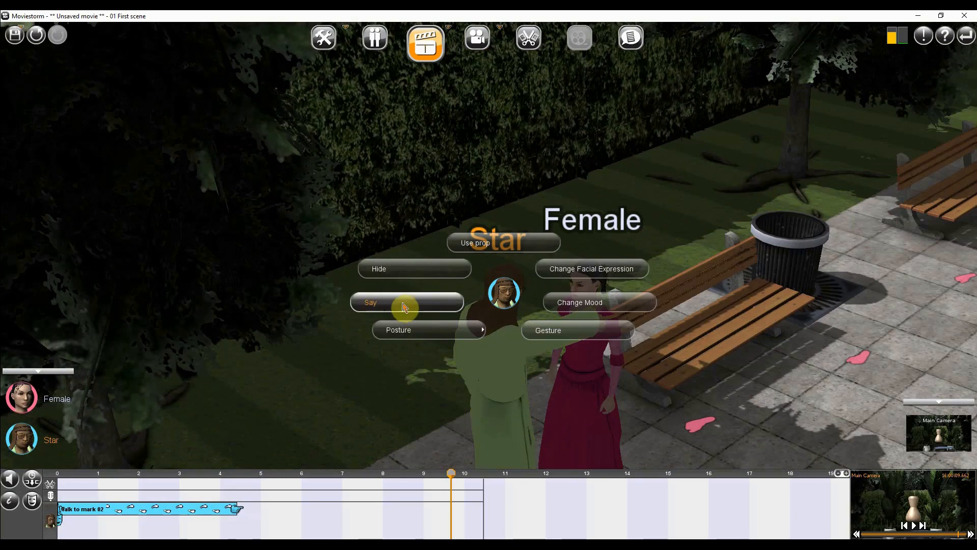
left_click(403, 305)
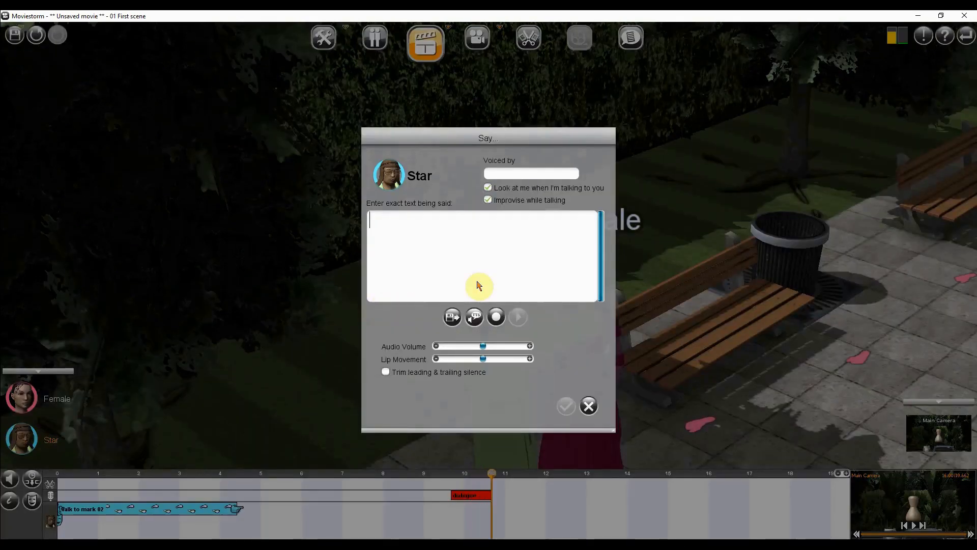
left_click(475, 242)
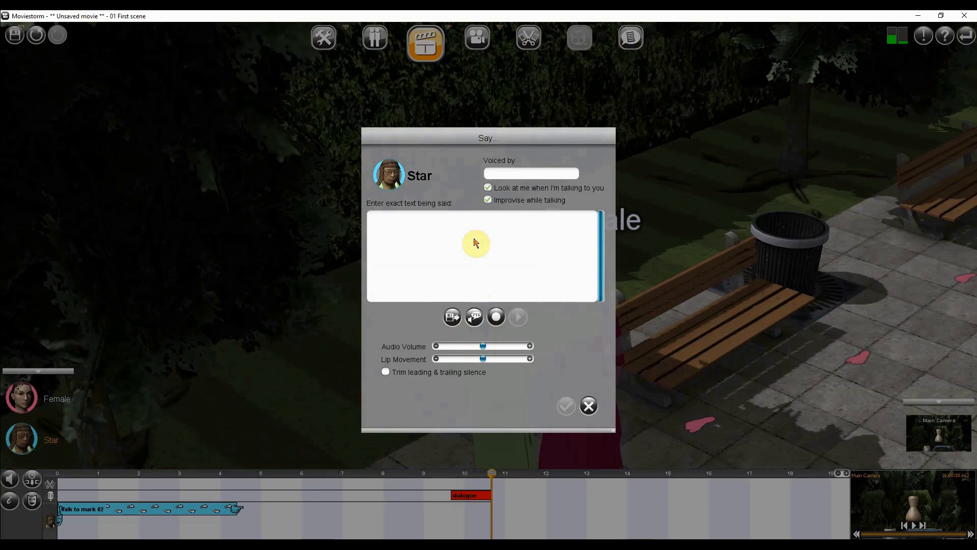
left_click(515, 178)
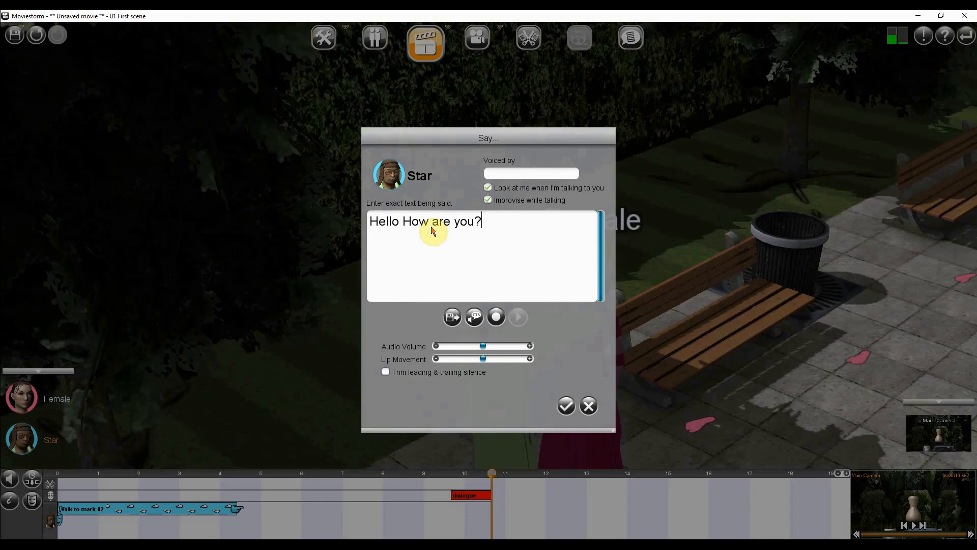
left_click(566, 407)
Have Female reply "I'm fine" at about 10.9 seconds, just after Star's line
mouse_move(488, 473)
left_mouse_down()
mouse_move(437, 477)
mouse_move(488, 475)
left_mouse_up()
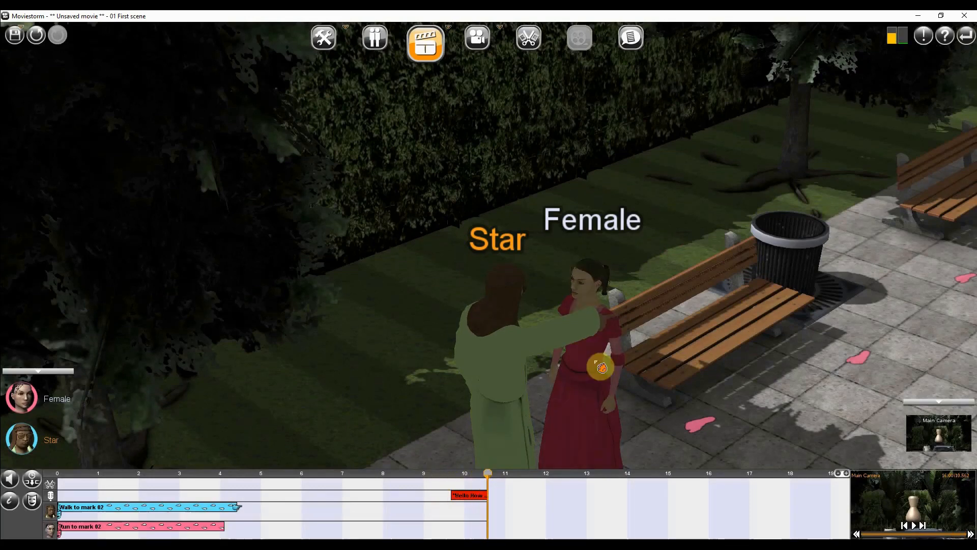
left_click(28, 400)
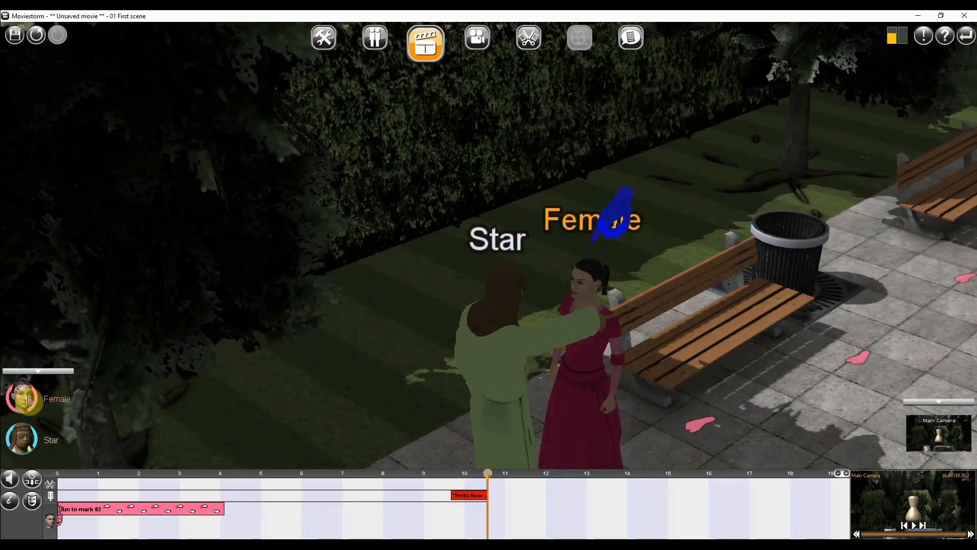
left_click_drag(490, 477, 499, 475)
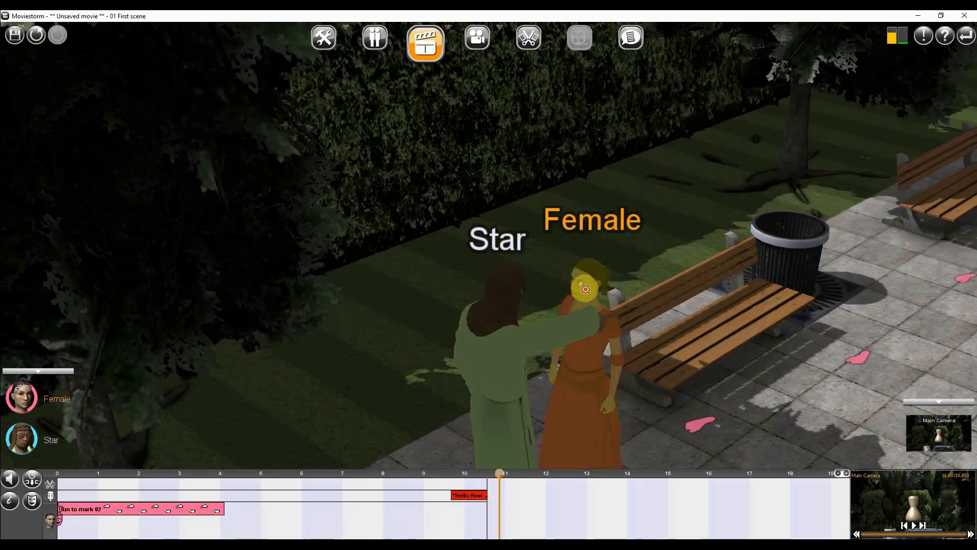
left_click(585, 289)
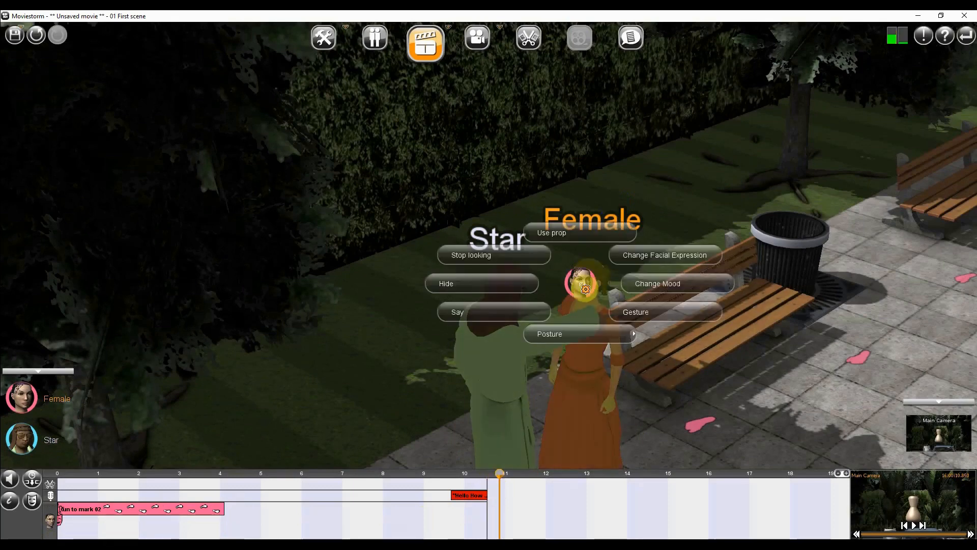
left_click(484, 318)
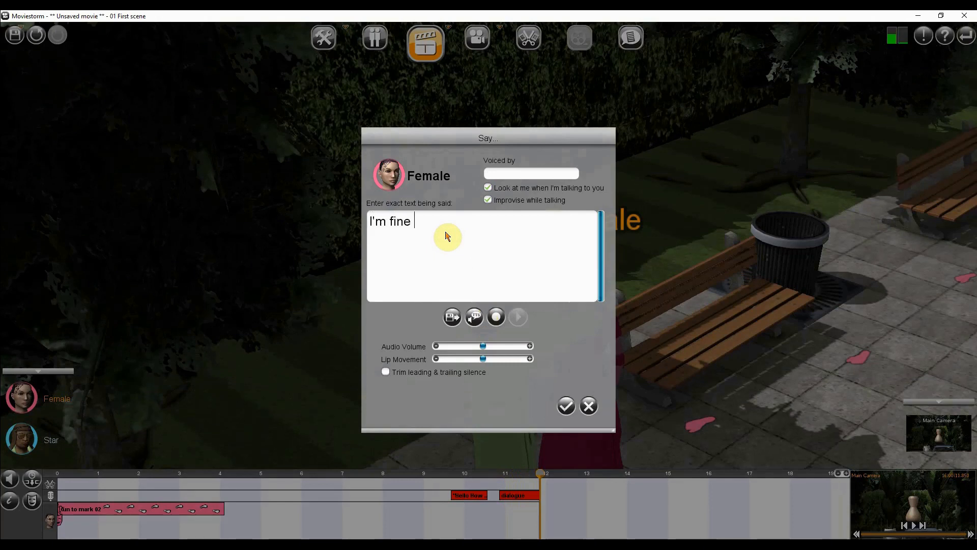
left_click(565, 407)
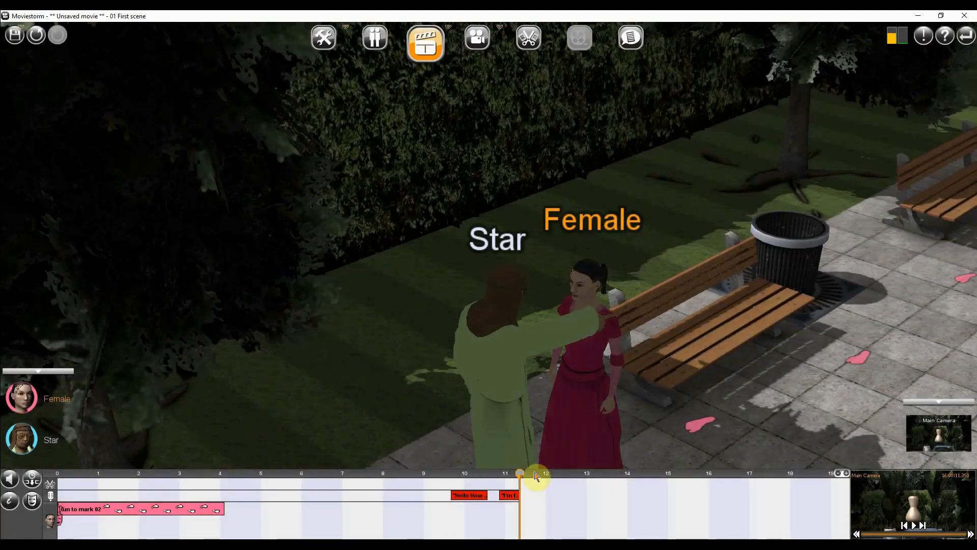
Add a facial expression to Female at the end of her line, with one emotion at maximum and another at about a third
mouse_move(519, 476)
left_mouse_down()
mouse_move(185, 480)
mouse_move(522, 487)
left_mouse_up()
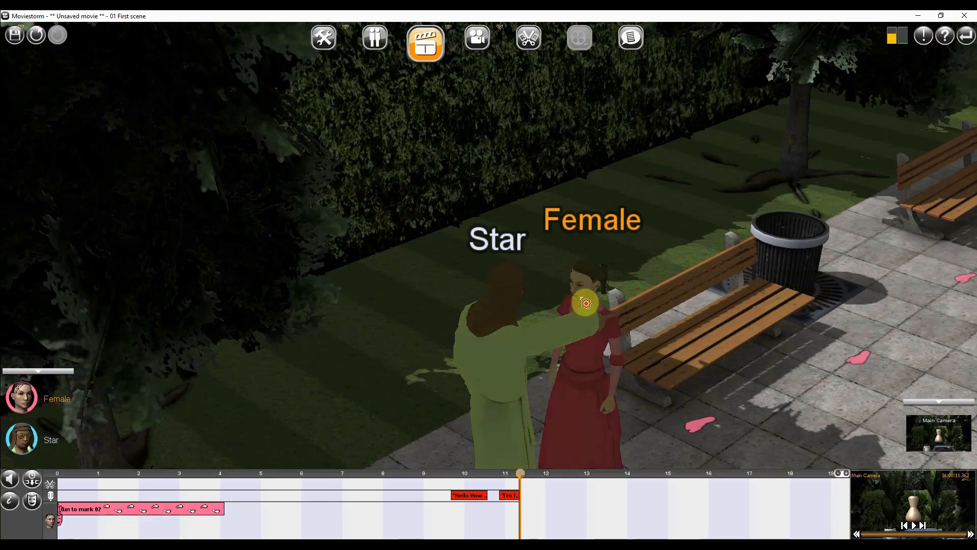
left_click(593, 287)
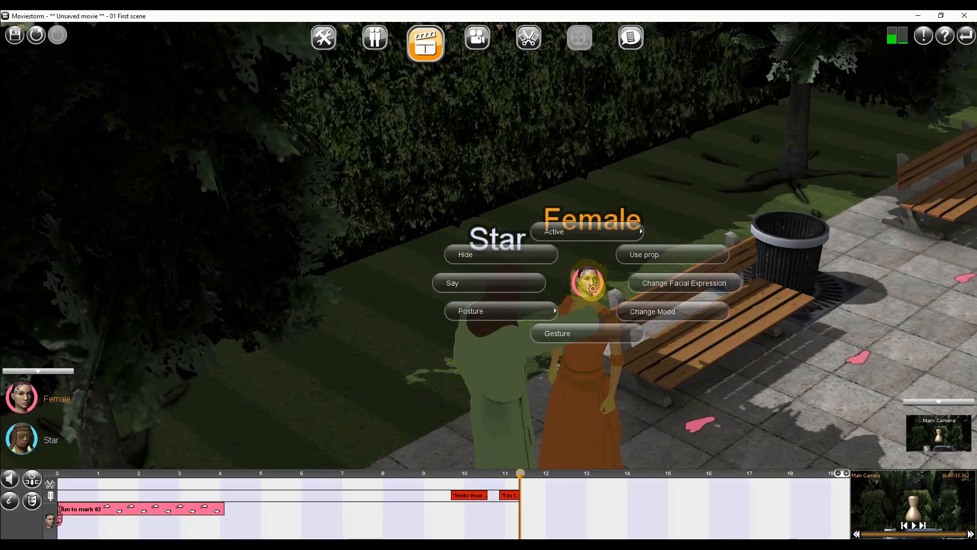
left_click(670, 291)
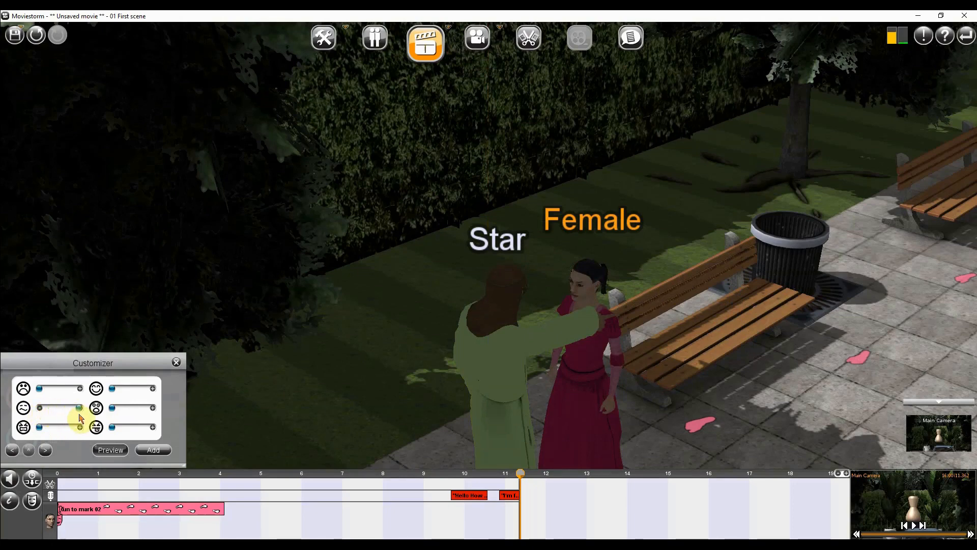
scroll(534, 262, "up", 3)
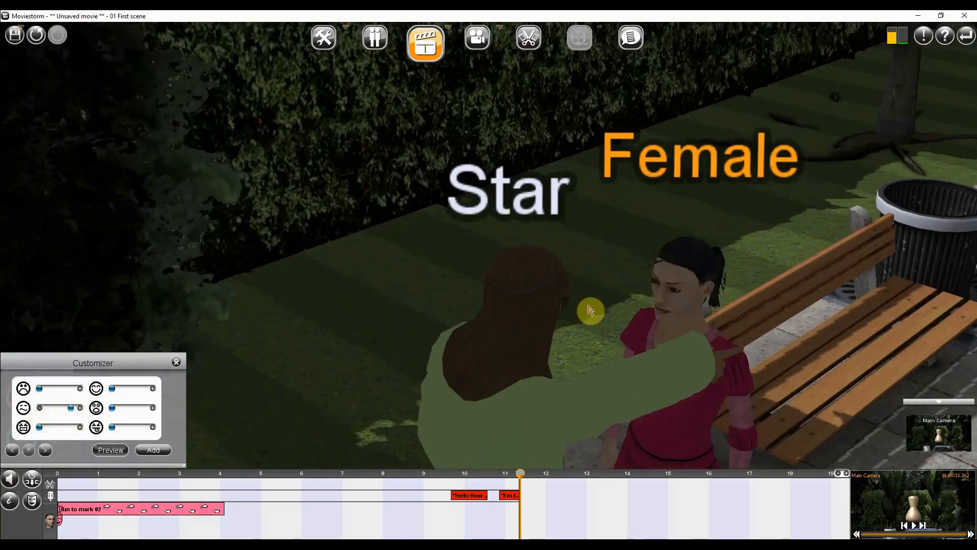
scroll(742, 310, "up", 3)
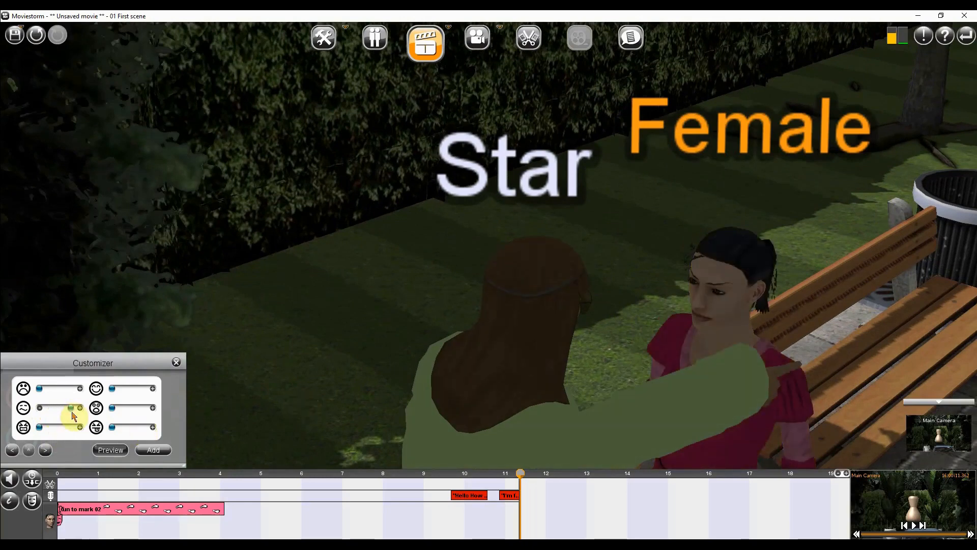
left_click_drag(64, 416, 153, 408)
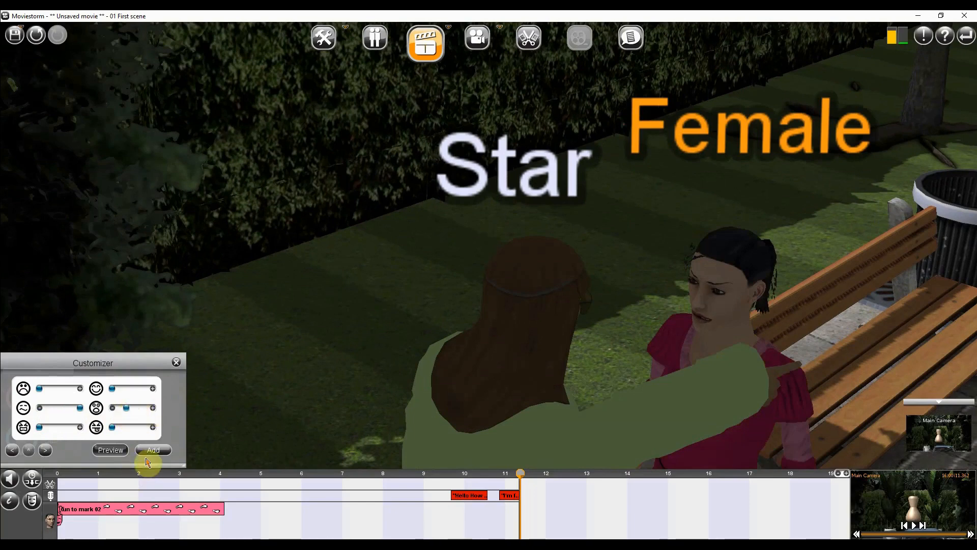
left_click(153, 450)
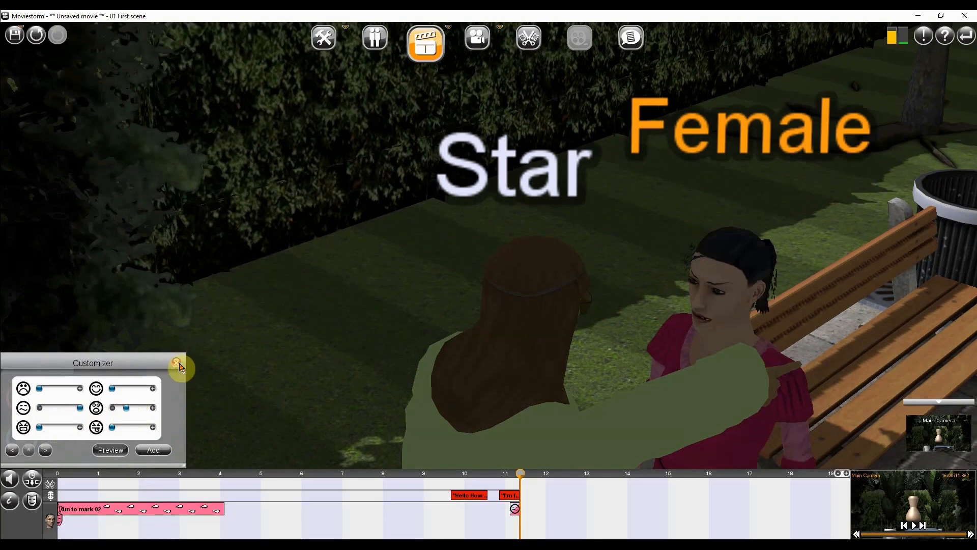
left_click(177, 363)
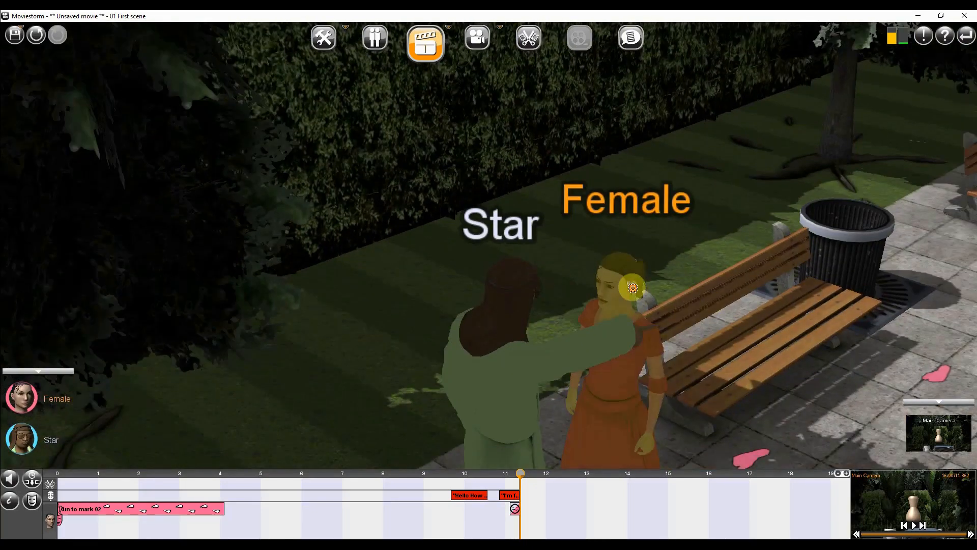
Add a mood change to Female at about 11.4 seconds, look over its face settings, and close the Mood Customizer
left_click(631, 288)
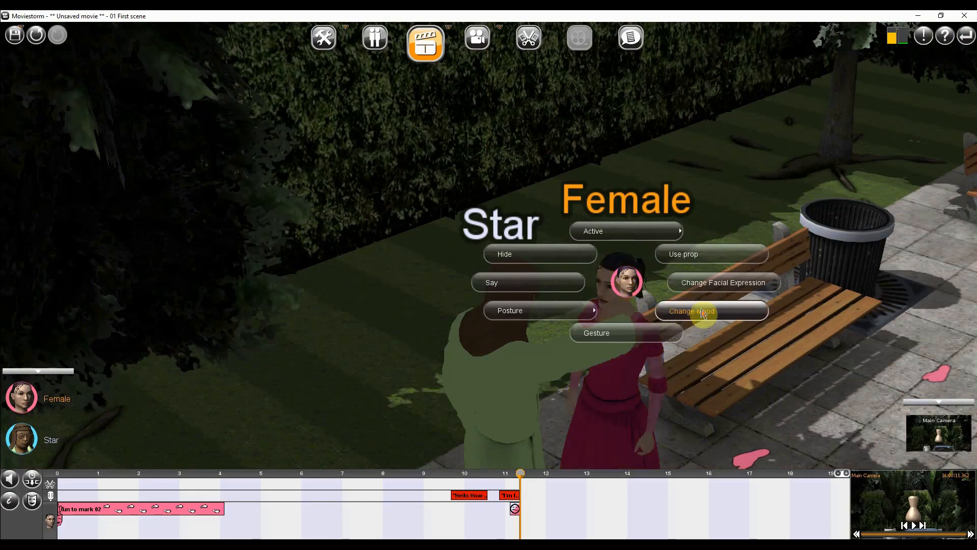
left_click(703, 311)
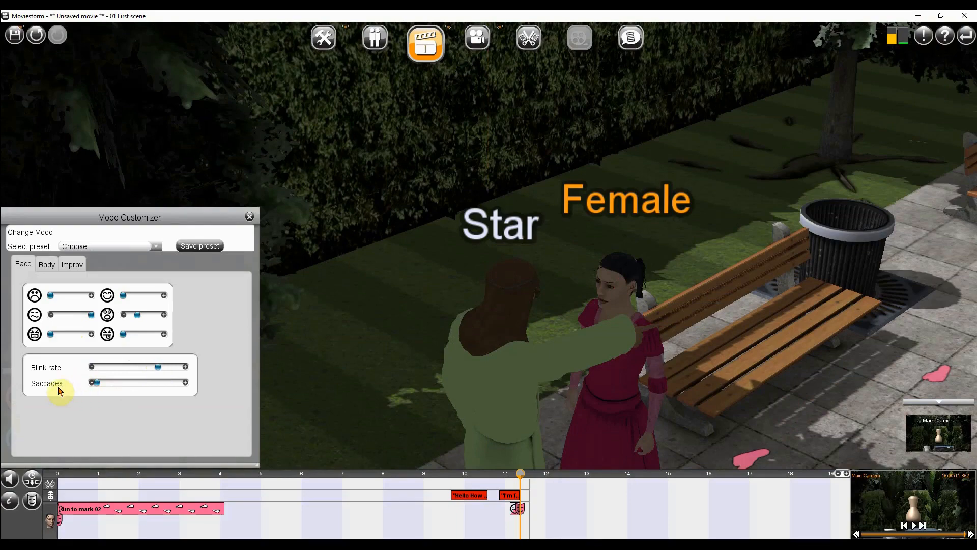
left_click(250, 217)
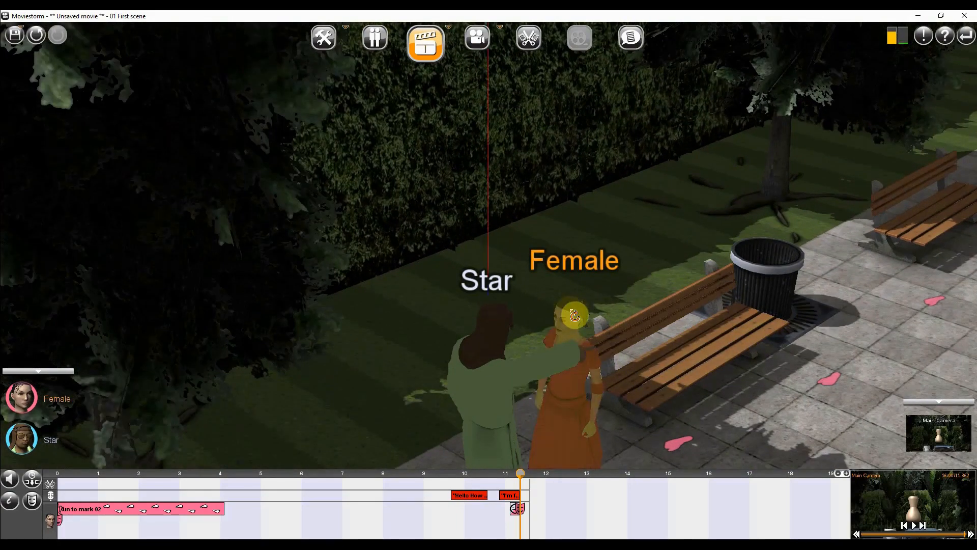
Give Female the Cower and Look Up posture at about 11.4 seconds, and scrub through the scene to review the action
left_click(574, 314)
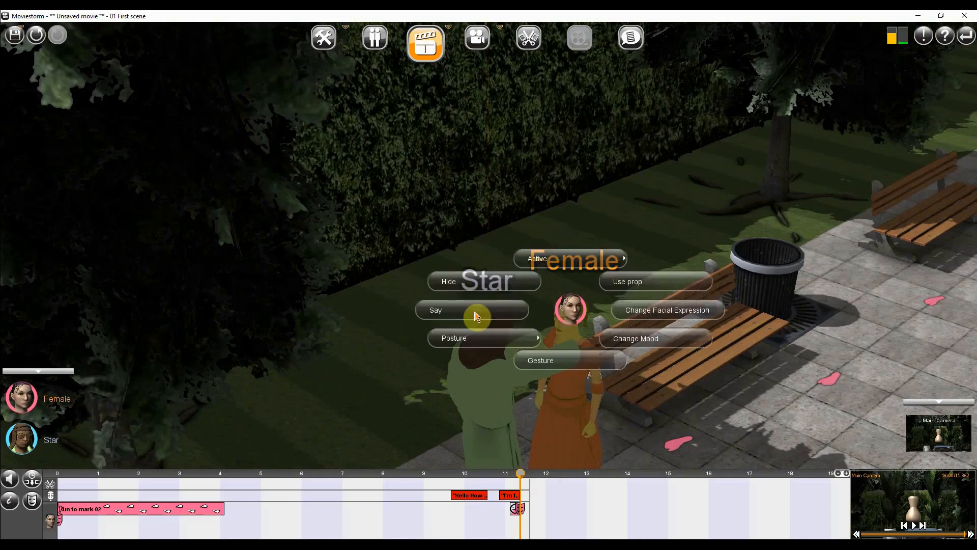
left_click(470, 347)
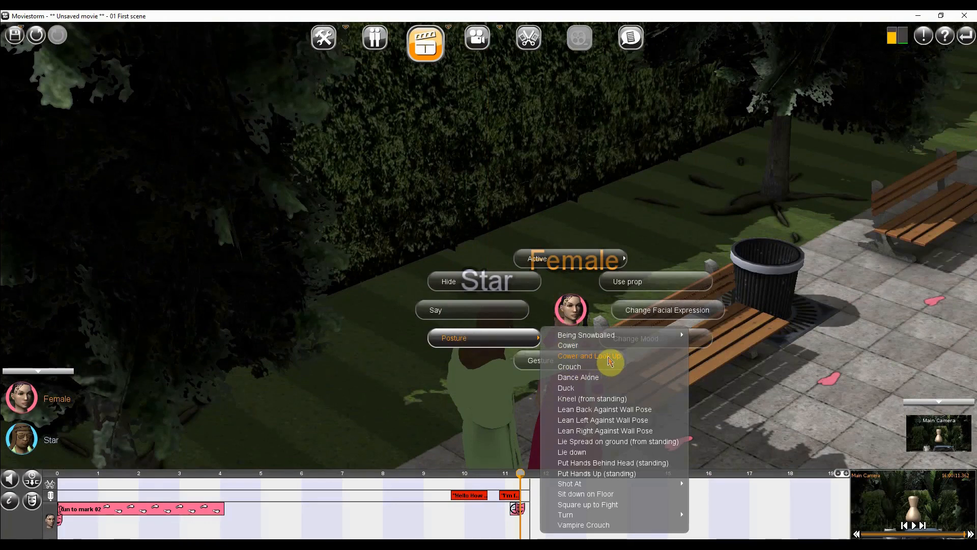
left_click(611, 357)
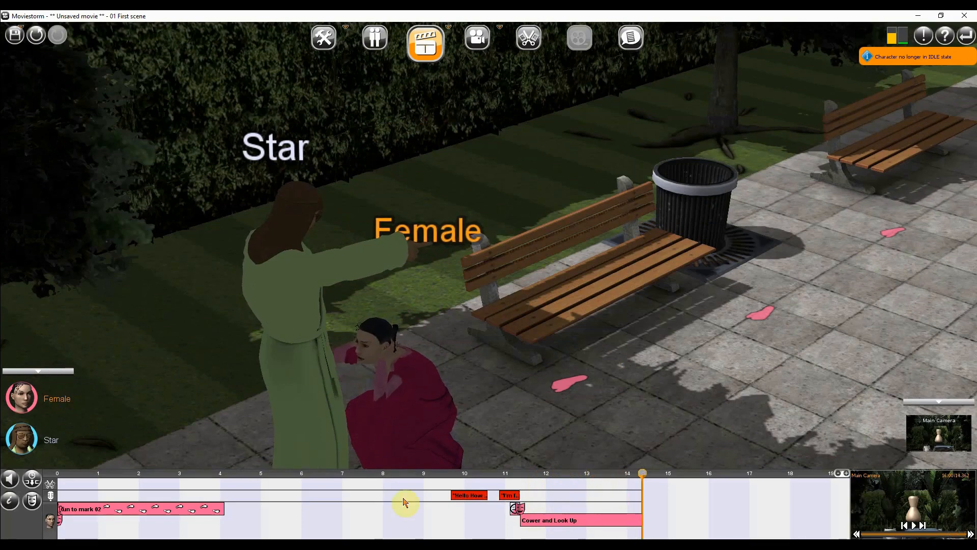
scroll(466, 392, "down", 4)
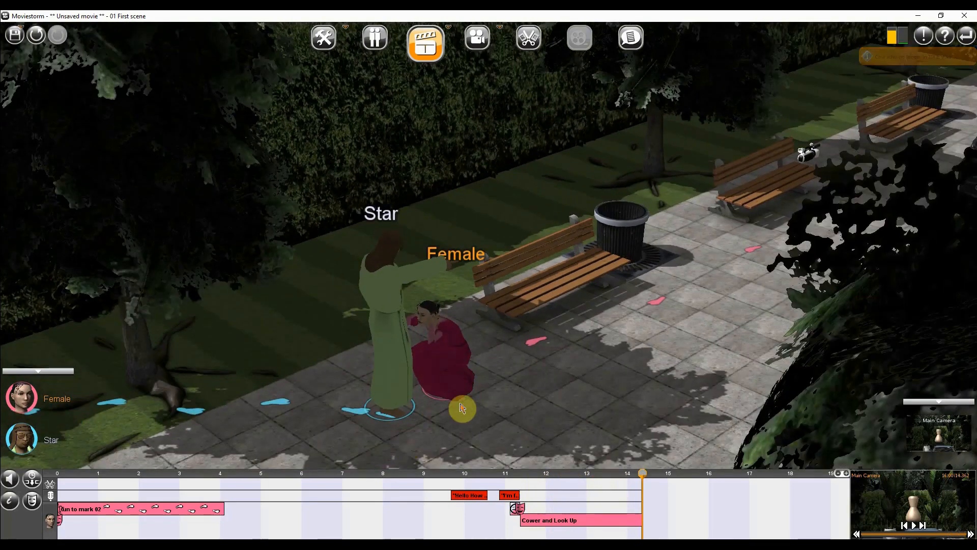
left_click_drag(515, 477, 339, 535)
scroll(529, 370, "down", 5)
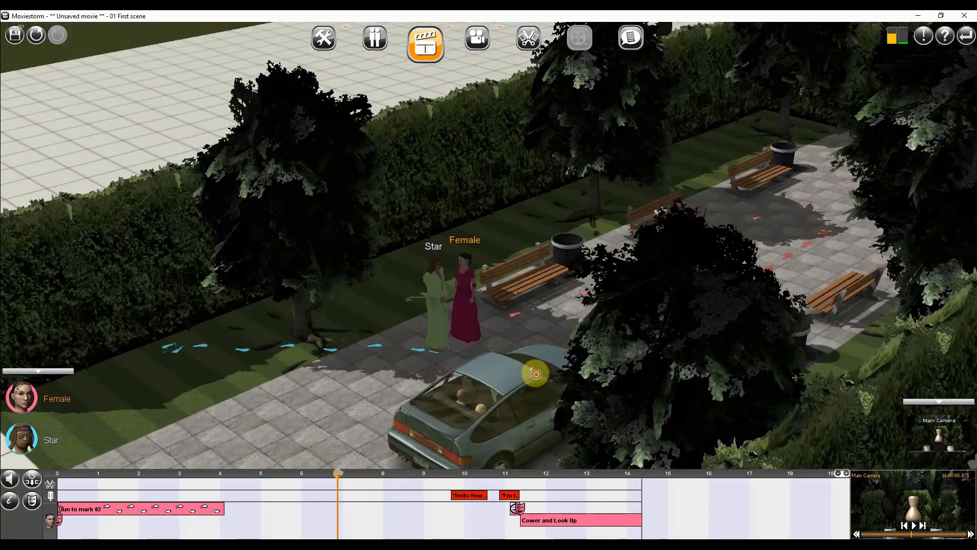
left_click_drag(343, 488, 592, 489)
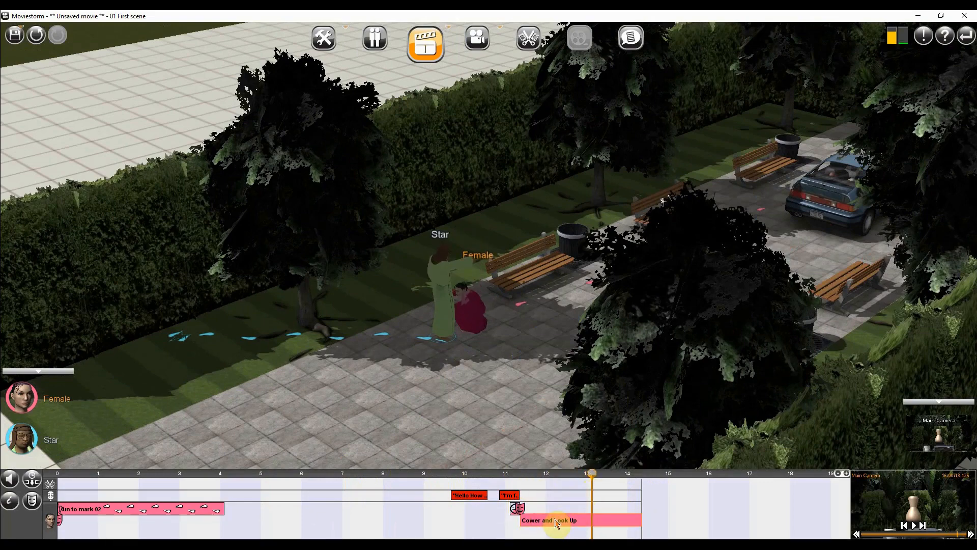
Shift the Cower and Look Up action earlier to start at about 5.7 seconds, and scrub to about 11.4 seconds
left_click_drag(551, 524, 319, 519)
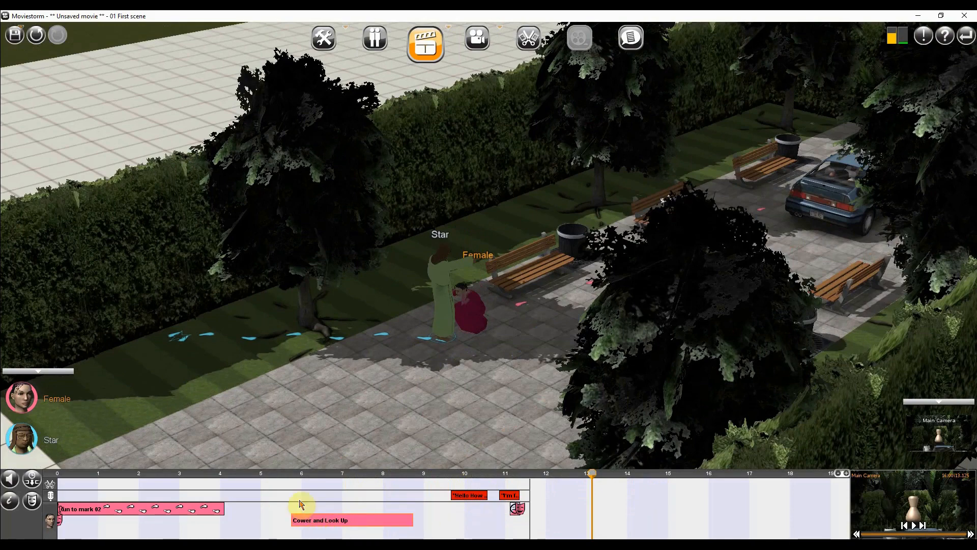
left_click_drag(291, 476, 454, 345)
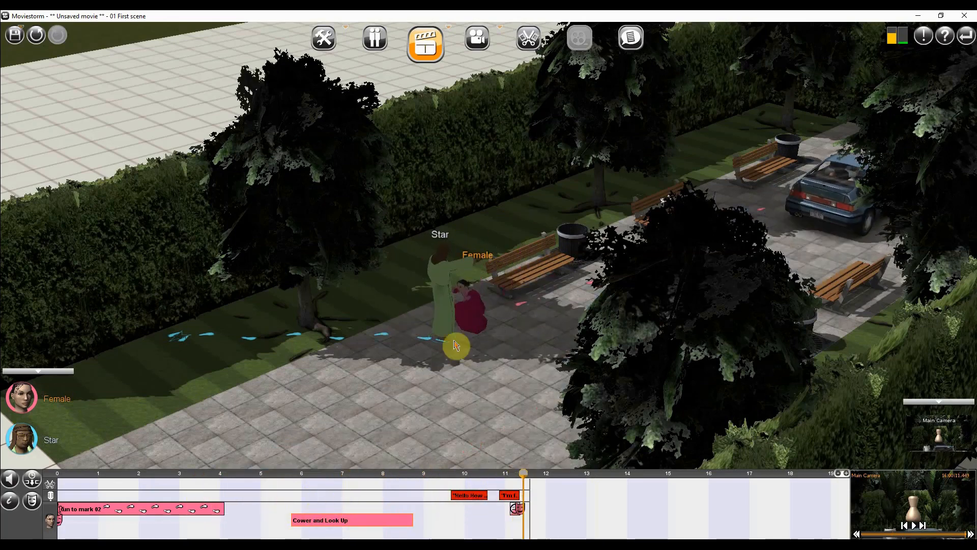
Give Star the Duck posture at about 11.4 seconds, and scrub to about 12.3 seconds to review it
left_click(449, 307)
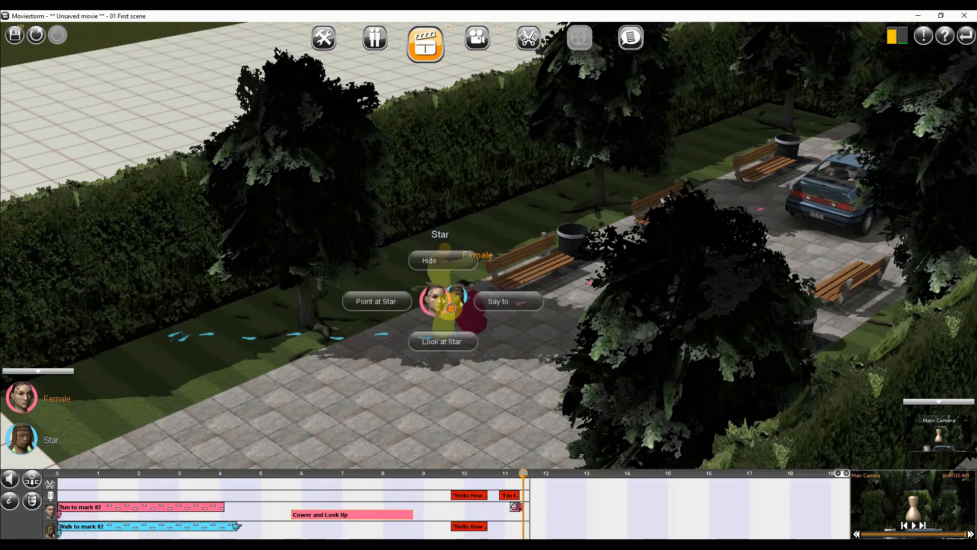
left_click(247, 232)
left_click(28, 450)
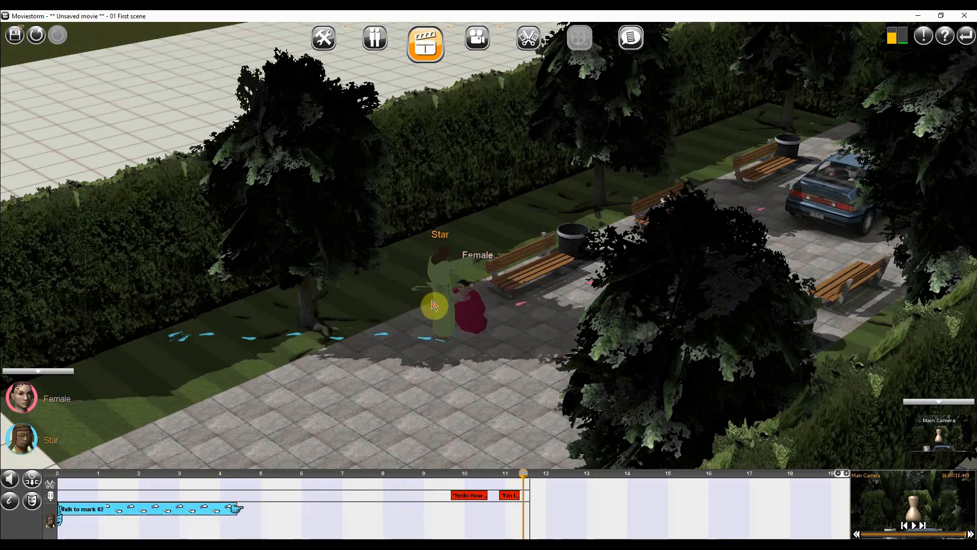
left_click(450, 306)
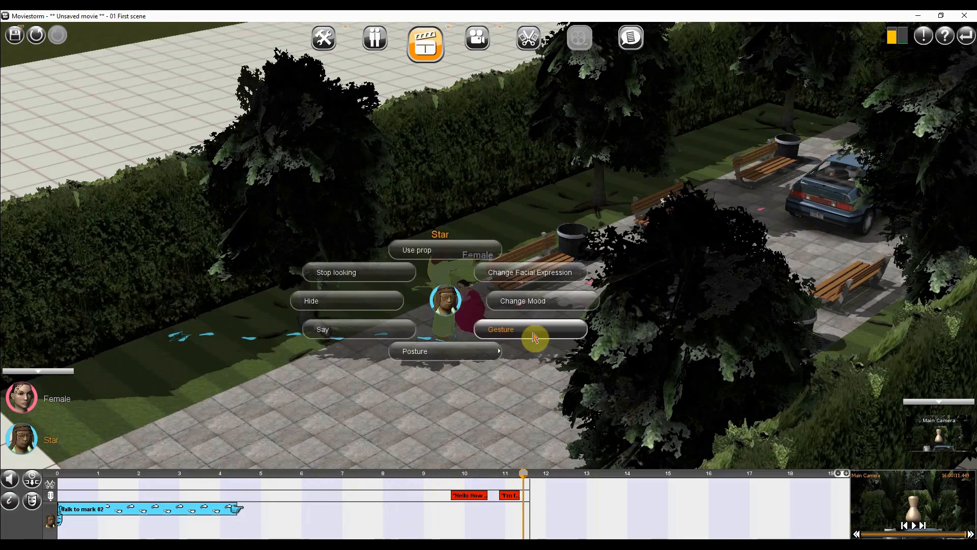
left_click(450, 352)
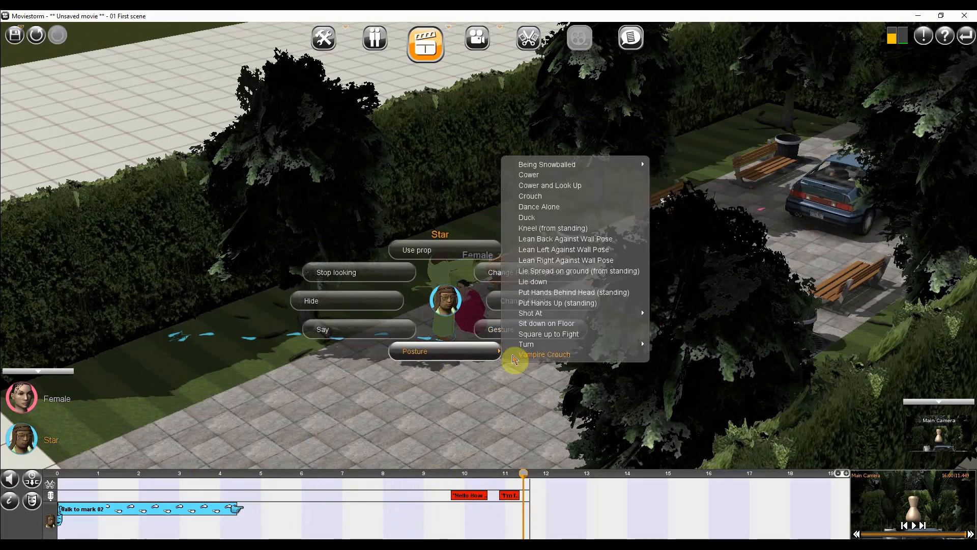
mouse_move(531, 346)
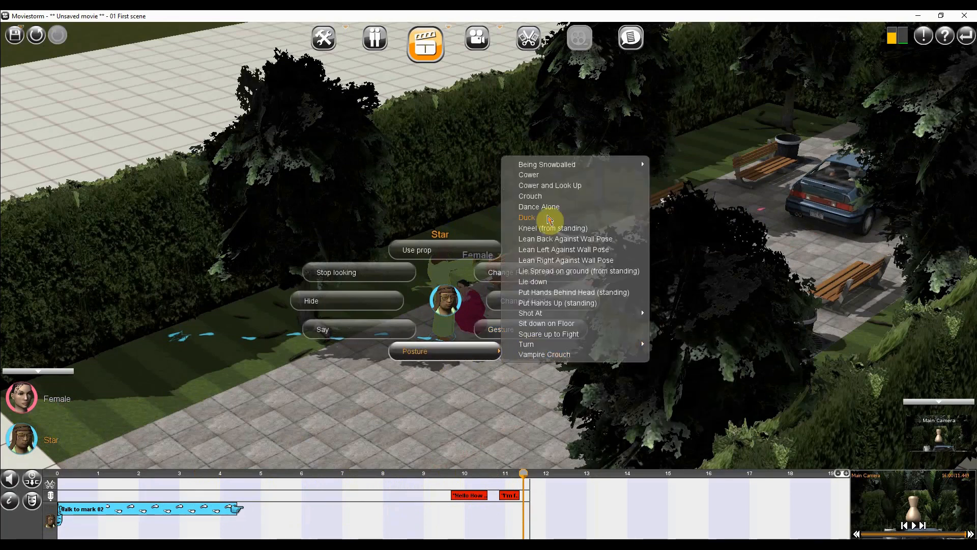
left_click(527, 217)
left_click_drag(260, 478, 553, 489)
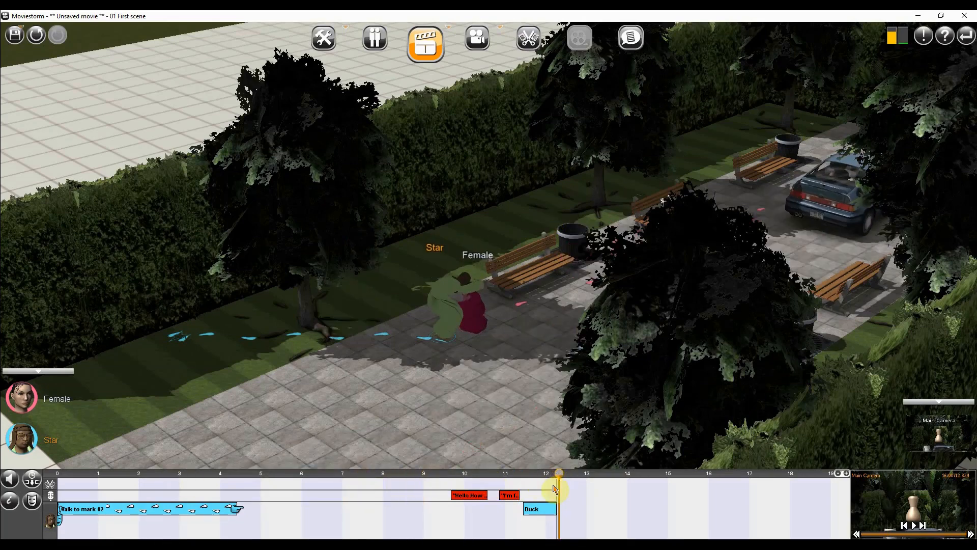
Delete the Duck action from Star's timeline, and scrub between about 8.4 and 11.1 seconds to review both characters
right_click(542, 512)
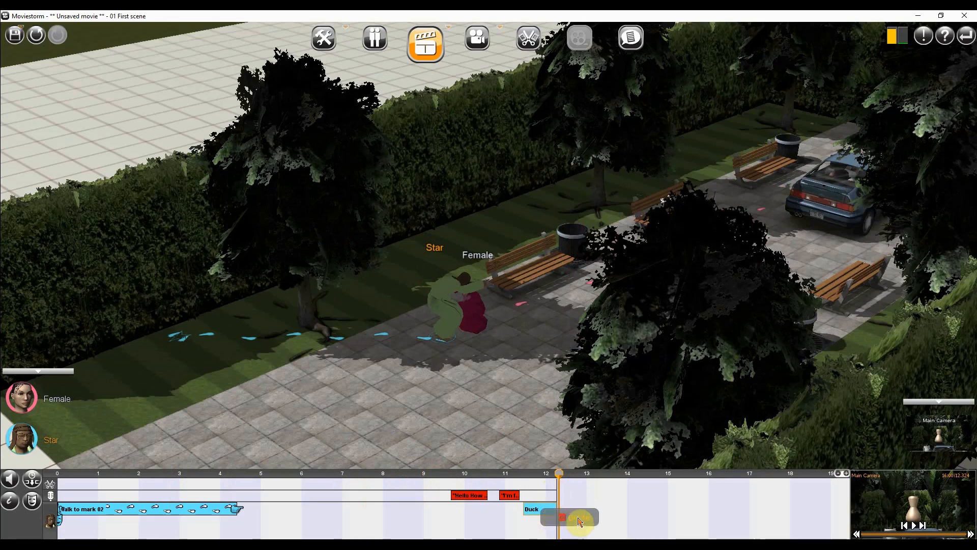
left_click(573, 517)
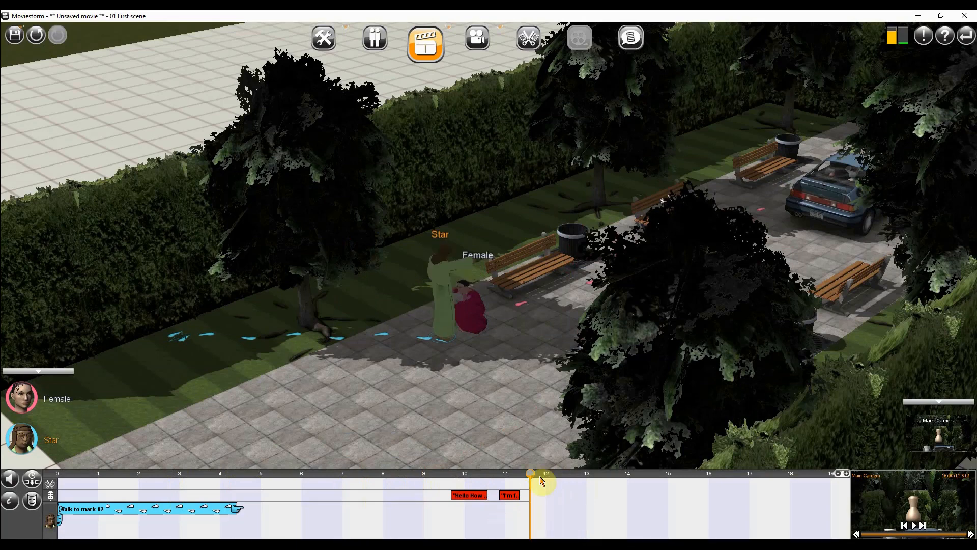
left_click_drag(531, 480, 403, 502)
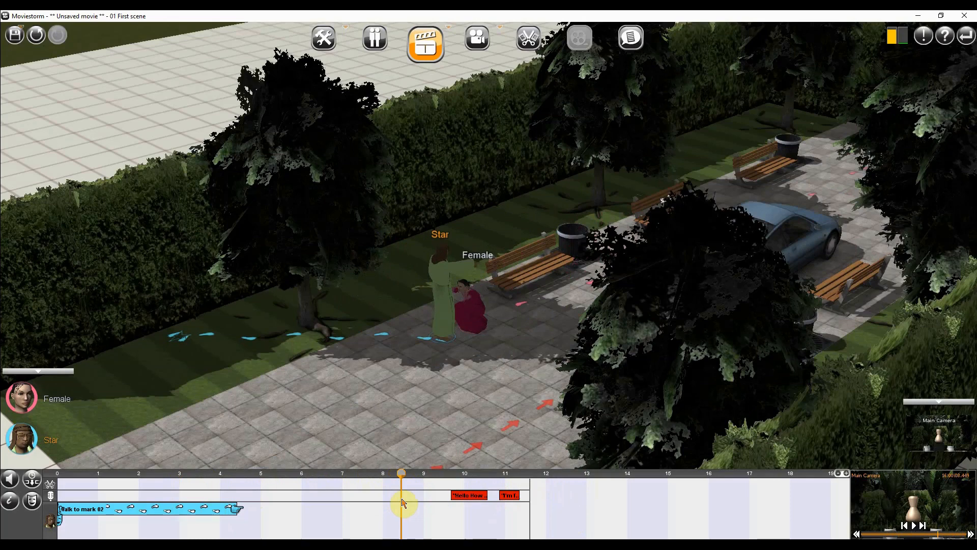
left_click_drag(453, 486, 511, 485)
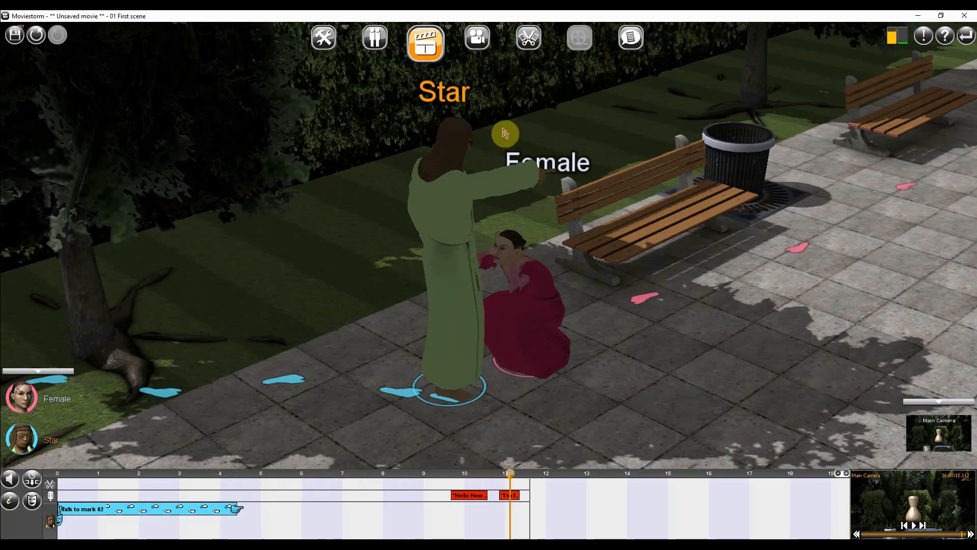
scroll(544, 243, "down", 6)
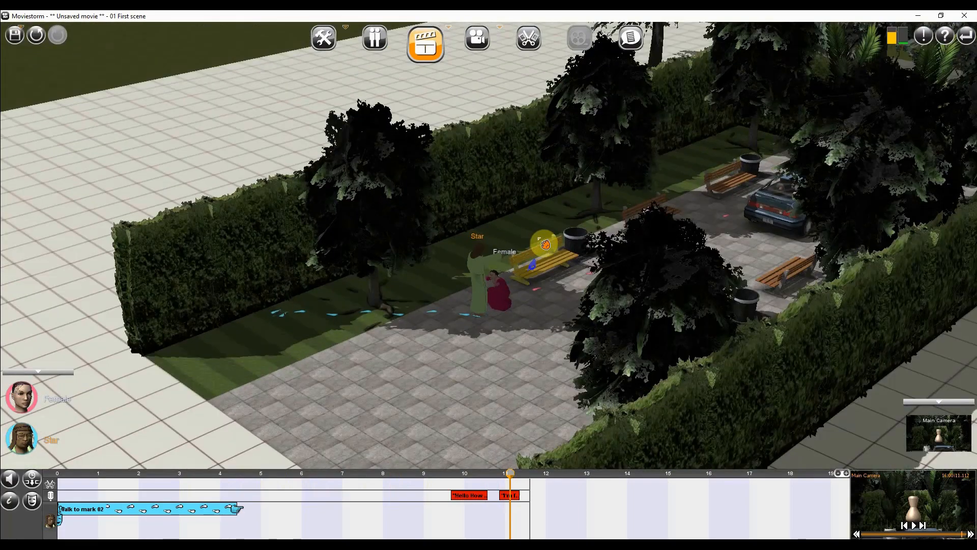
Switch to the Camerawork view, dismiss its introduction, and scrub through the first second of the Main Camera shot
left_click(483, 48)
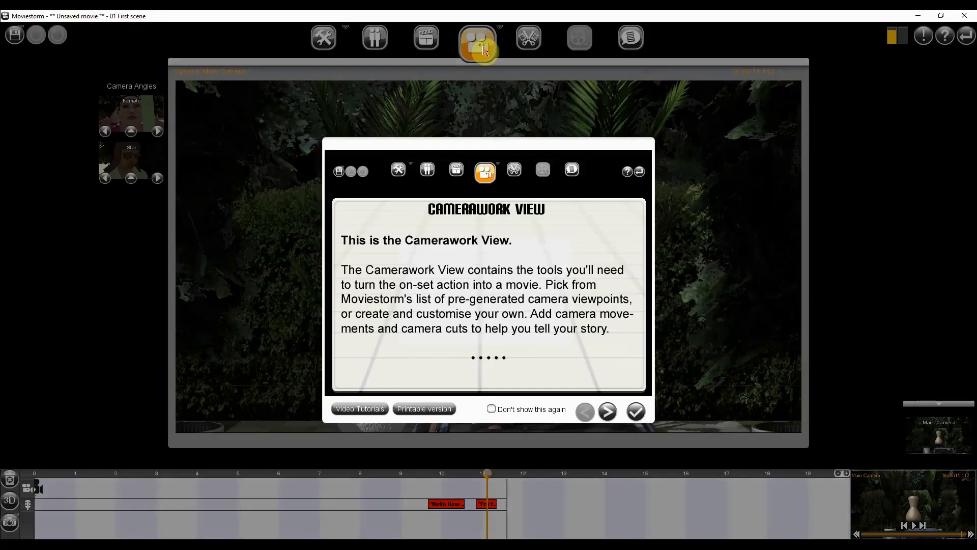
left_click(639, 415)
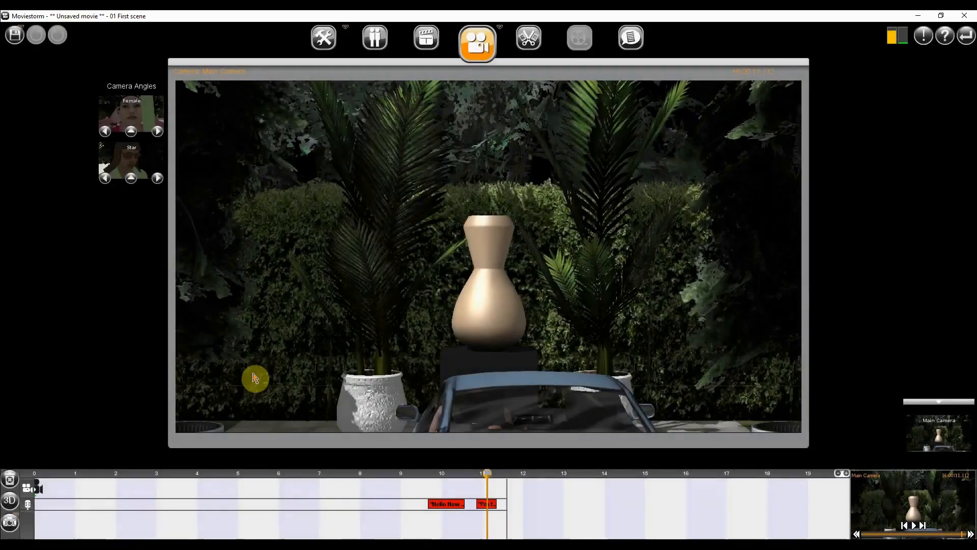
left_click(37, 477)
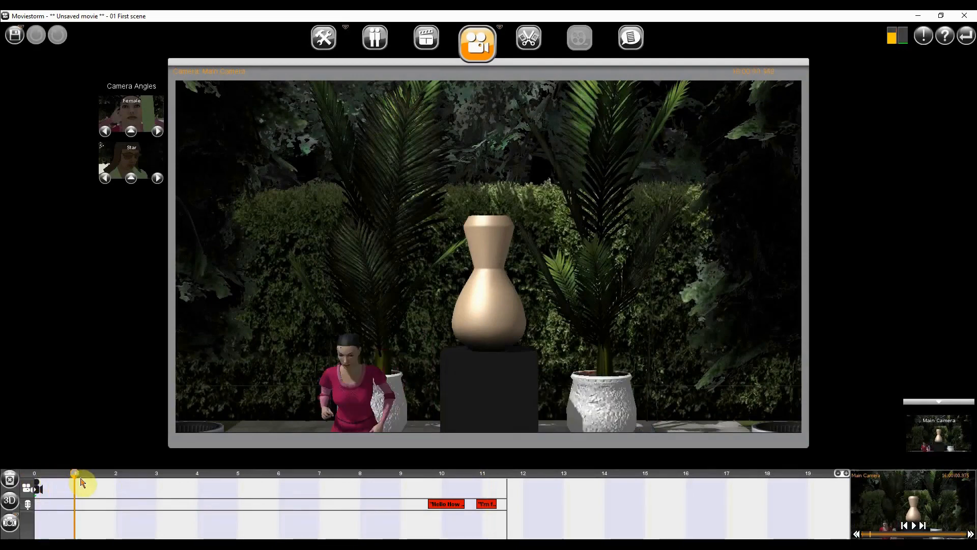
left_click_drag(35, 477, 65, 479)
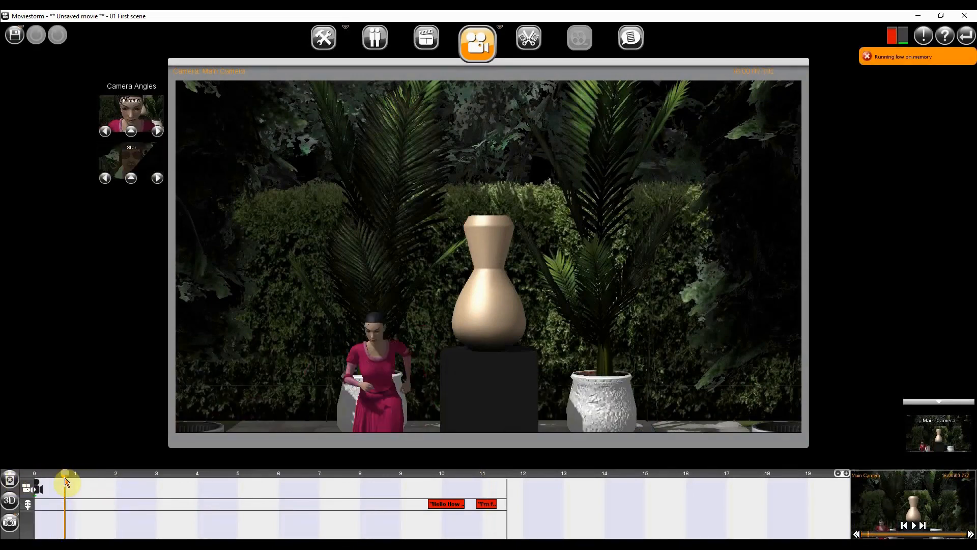
Try pulling the Main Camera back at about 0.7 seconds for a wide shot of Female, the vase and the benches
left_click(423, 294)
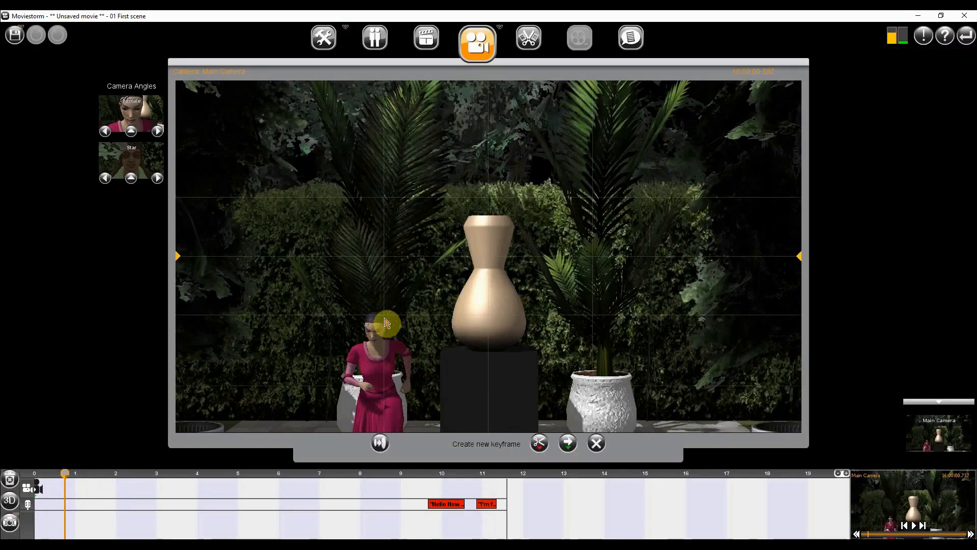
scroll(381, 313, "down", 3)
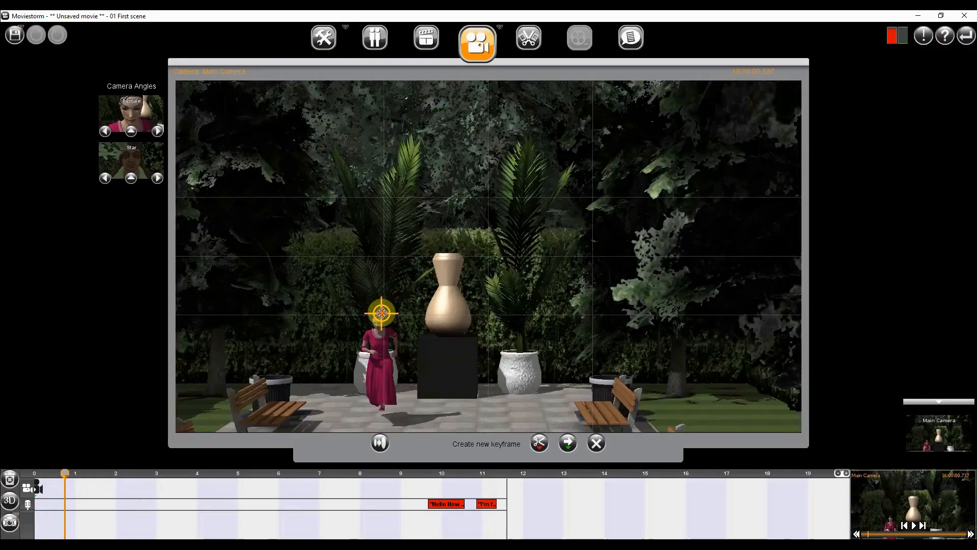
left_click_drag(450, 348, 499, 344)
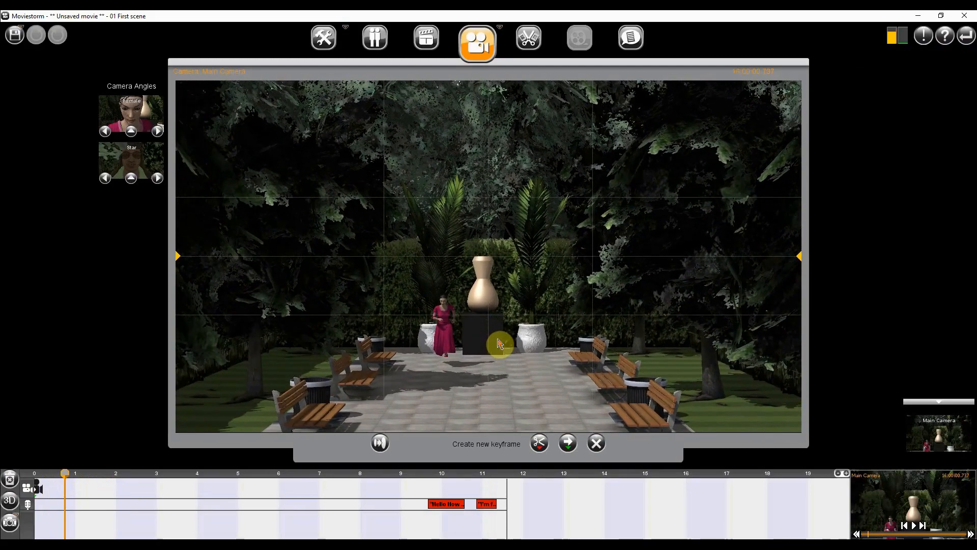
At about 4.4 seconds, apply the Wide Close-up One Shot on Female camera angle
left_click_drag(66, 479, 211, 488)
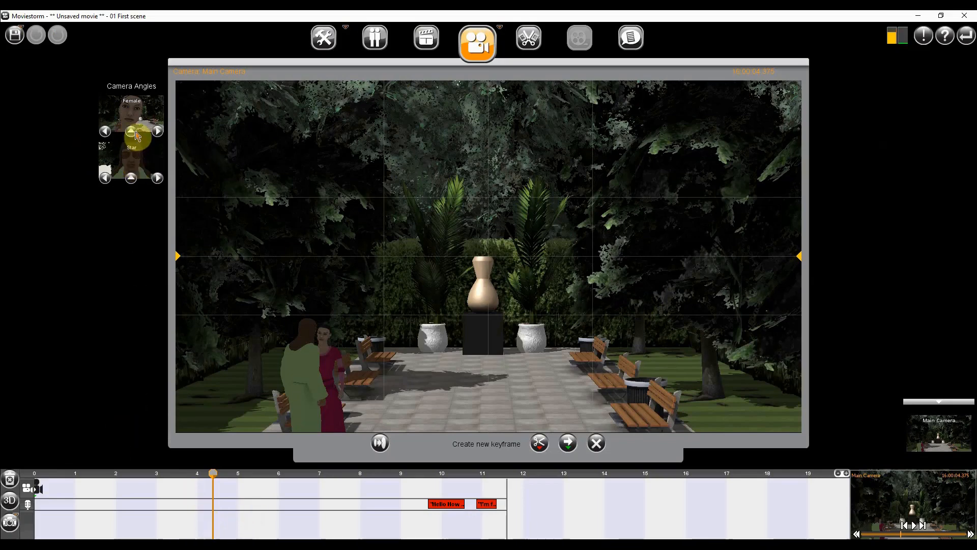
left_click(131, 134)
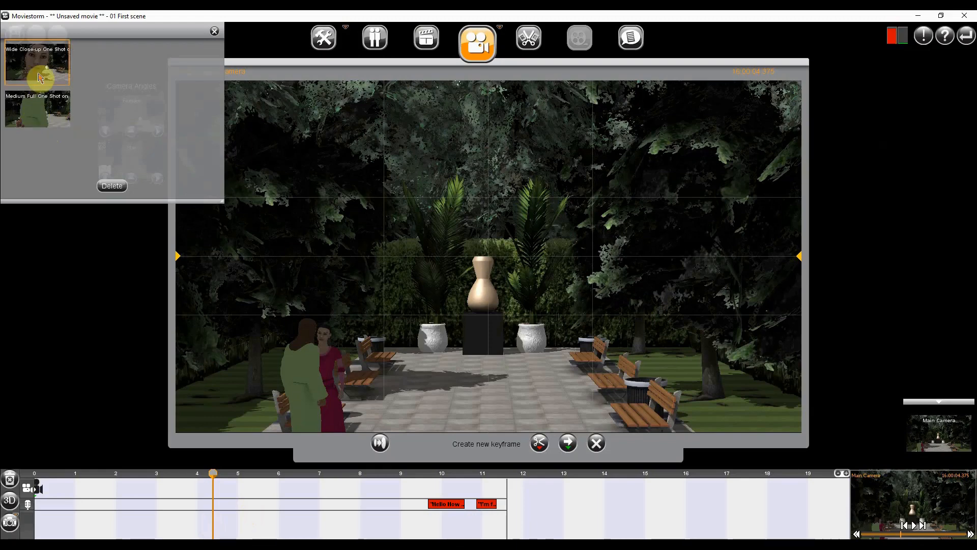
left_click(31, 72)
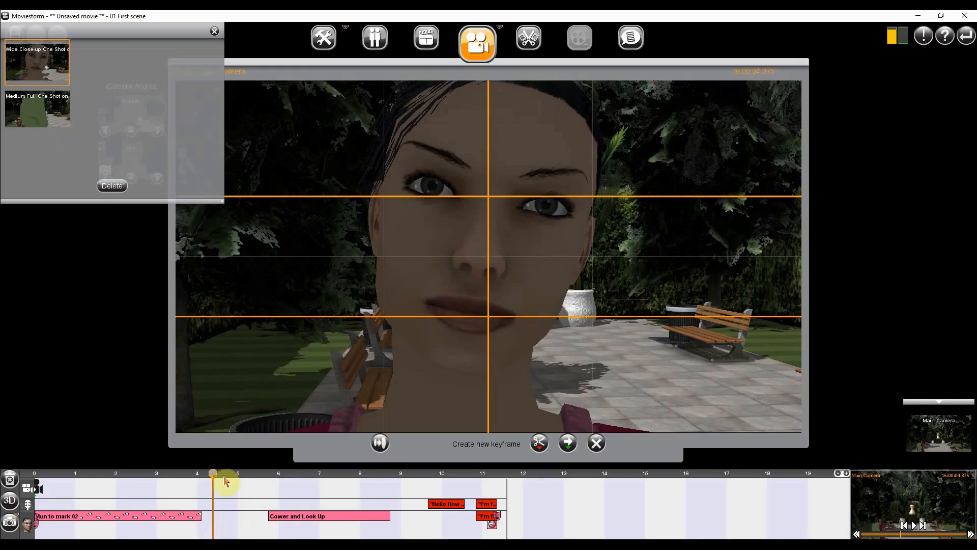
Pull back to a Medium Full One Shot on Female, orbit until both characters face each other in profile, and create a camera cut
scroll(450, 296, "down", 2)
scroll(451, 297, "down", 2)
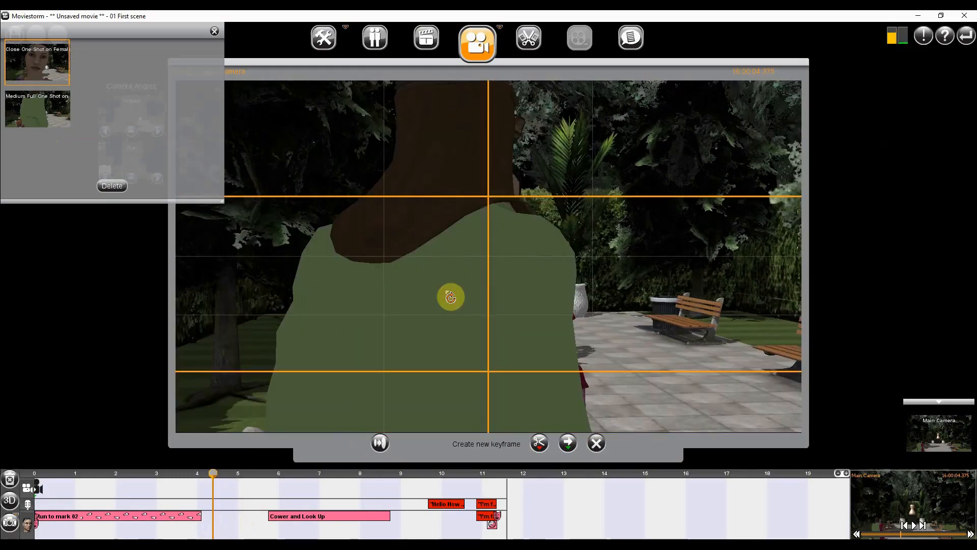
left_click_drag(522, 311, 478, 331)
scroll(399, 318, "down", 3)
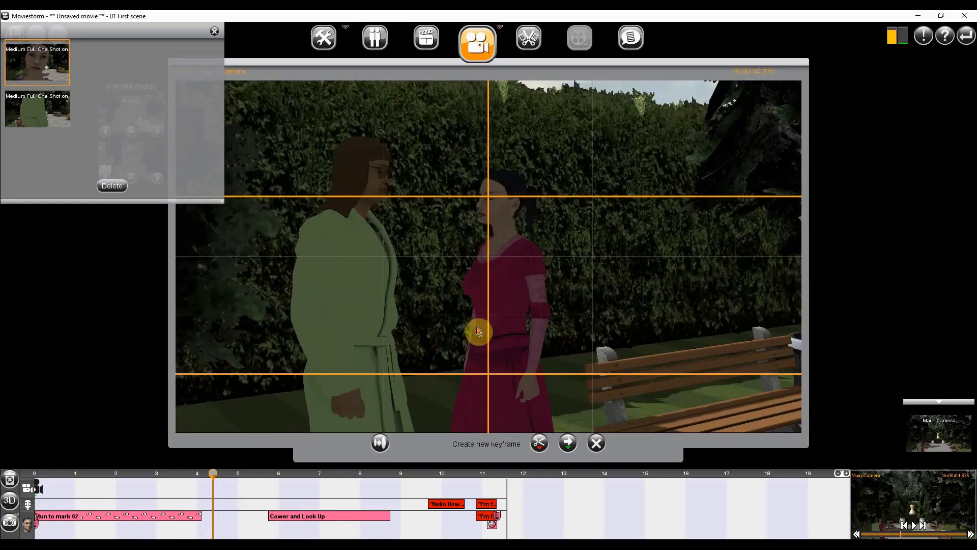
left_click_drag(558, 295, 539, 295)
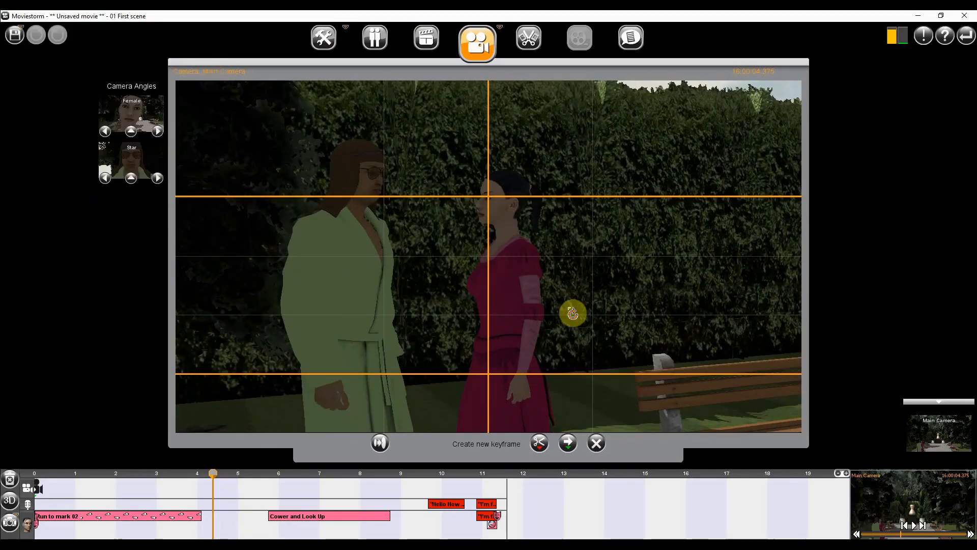
left_click(539, 443)
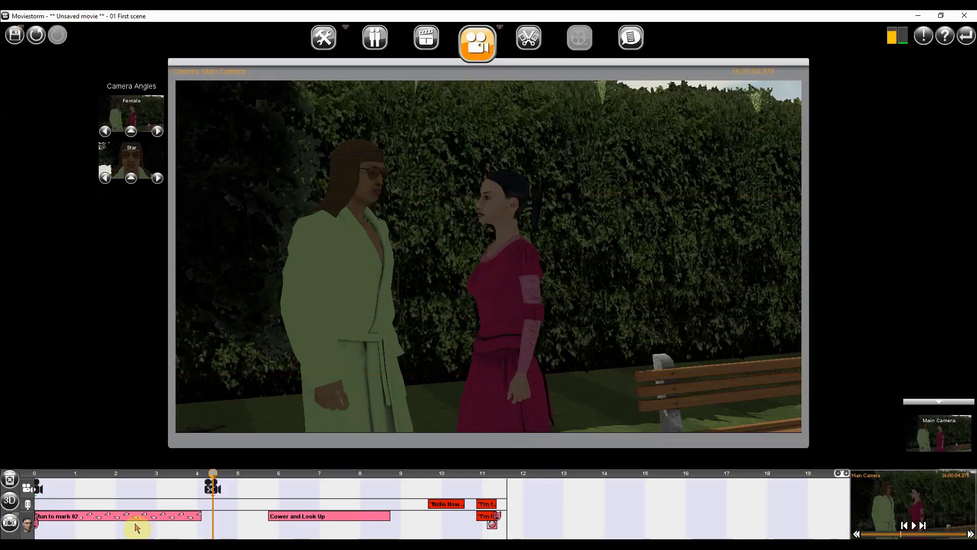
At the start of the scene, pull the Main Camera back to a wide garden shot with Female centred, and create a camera cut
left_click_drag(214, 476, 210, 498)
left_click(36, 496)
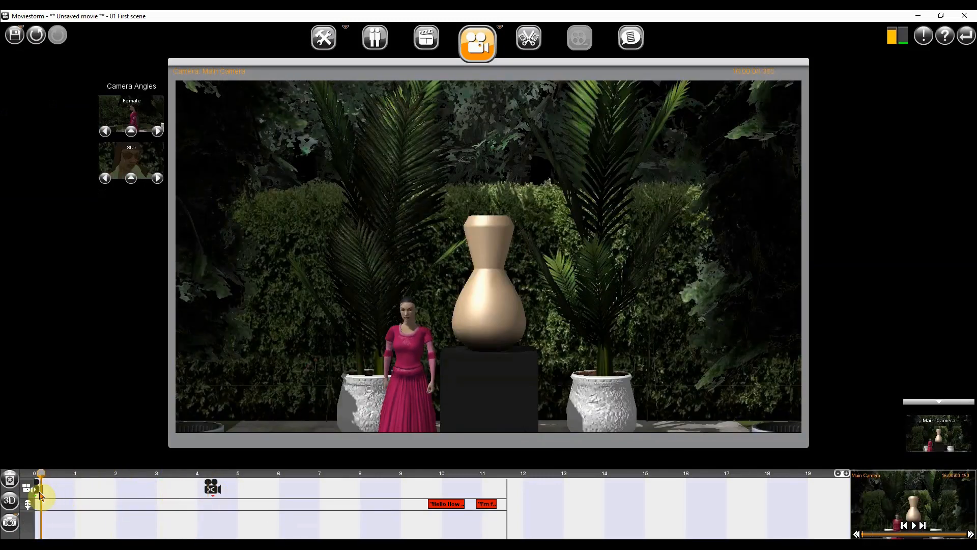
left_click(396, 283)
left_click_drag(383, 257, 389, 304)
mouse_move(424, 331)
left_mouse_down()
mouse_move(449, 322)
mouse_move(439, 321)
left_mouse_up()
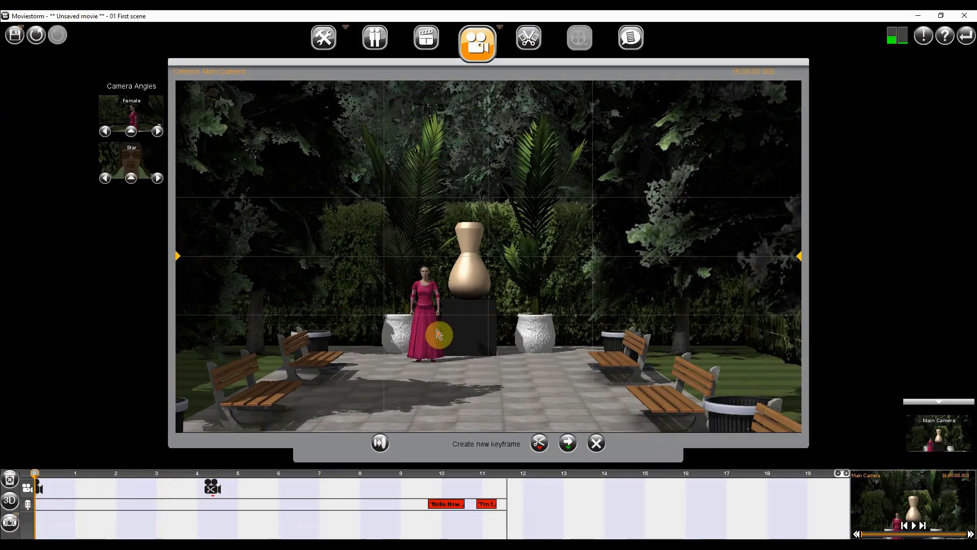
left_click_drag(387, 267, 485, 314)
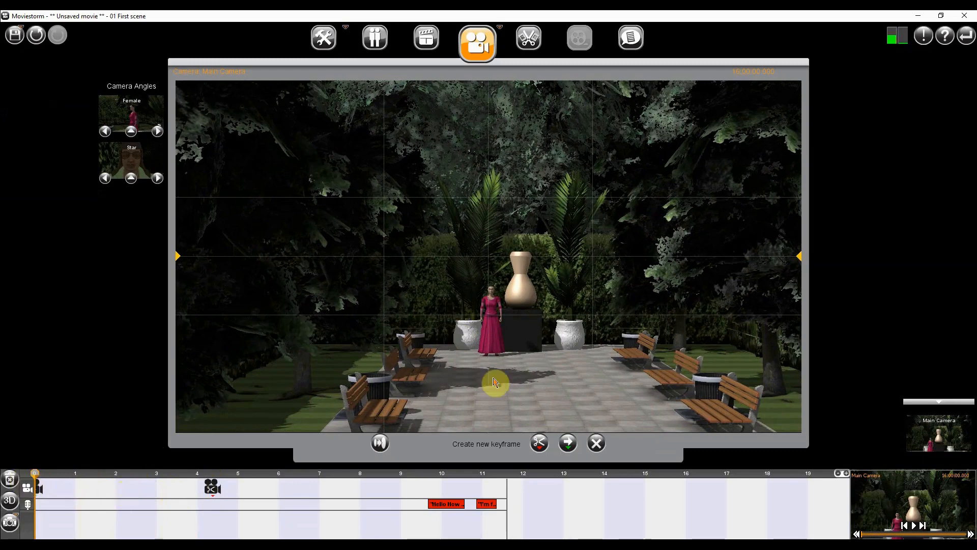
left_click(539, 442)
At about 6.3 seconds, try reframing the Main Camera manually to a wider, rotated shot of Star and Female
left_click_drag(35, 474, 293, 512)
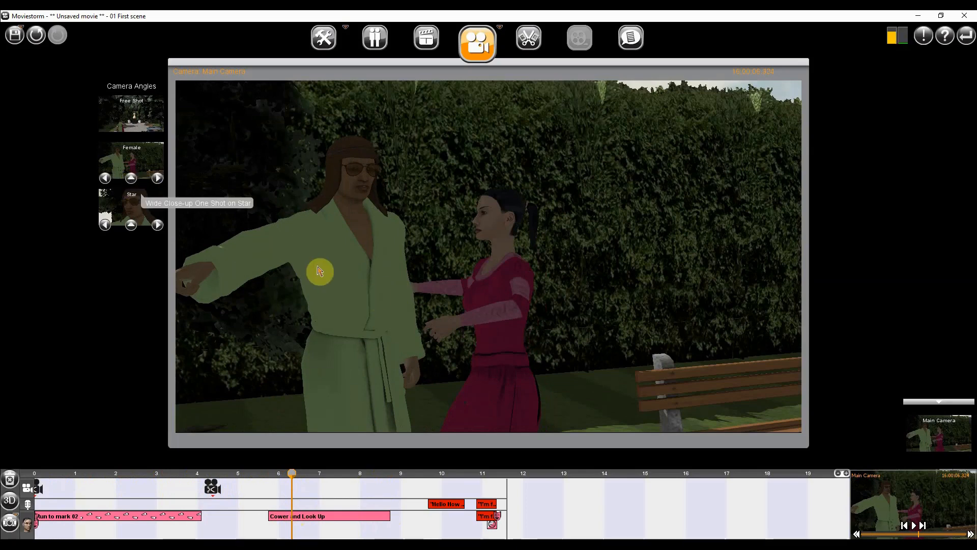
left_click(447, 271)
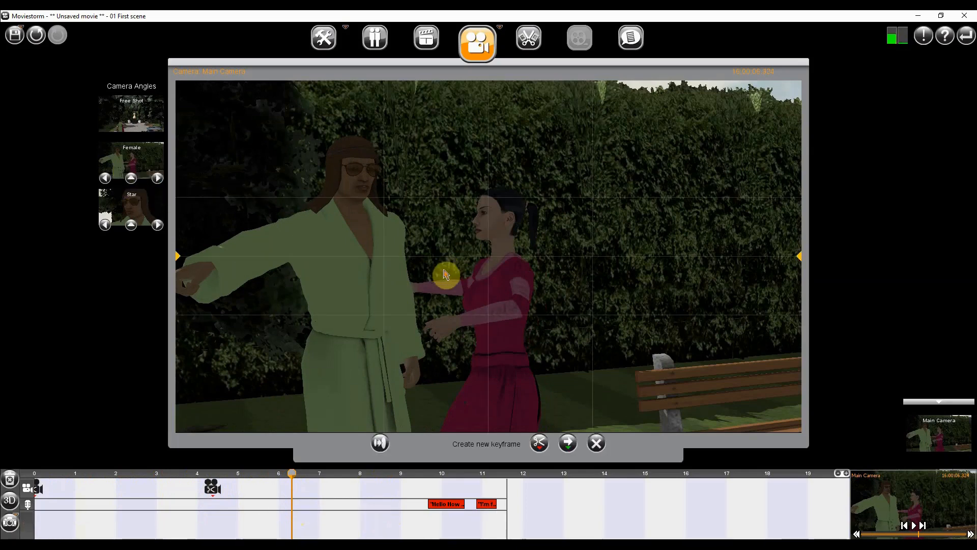
left_click(385, 257)
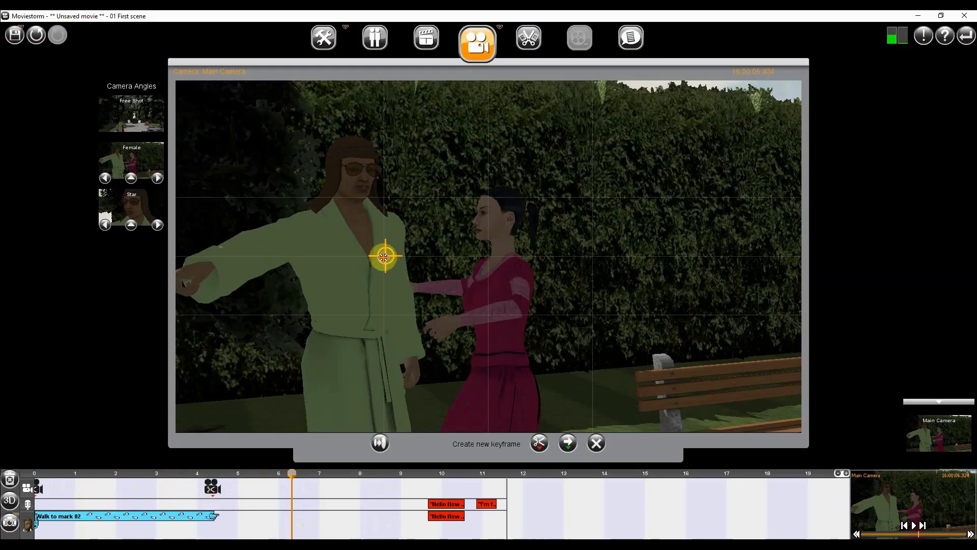
scroll(383, 258, "down", 1)
scroll(383, 258, "up", 4)
scroll(383, 258, "down", 4)
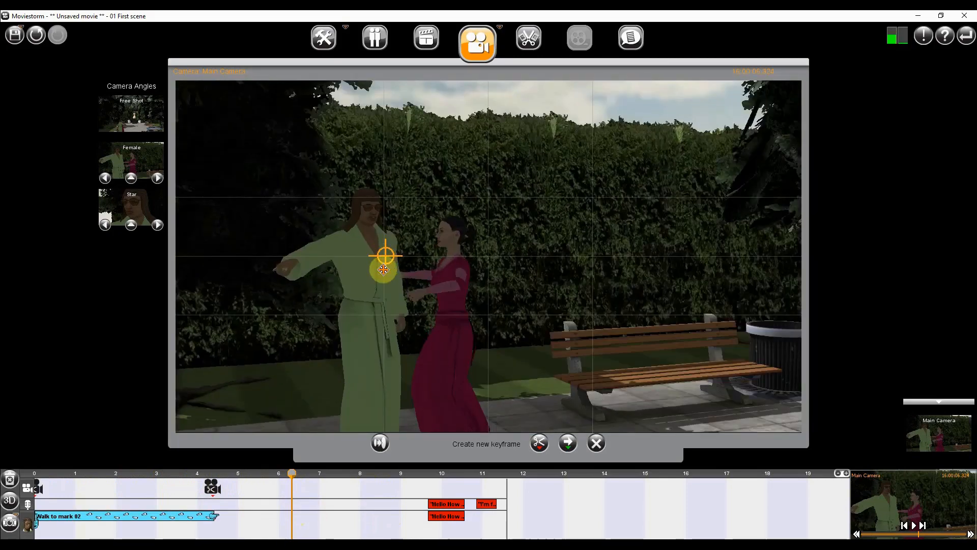
left_click_drag(383, 270, 656, 335)
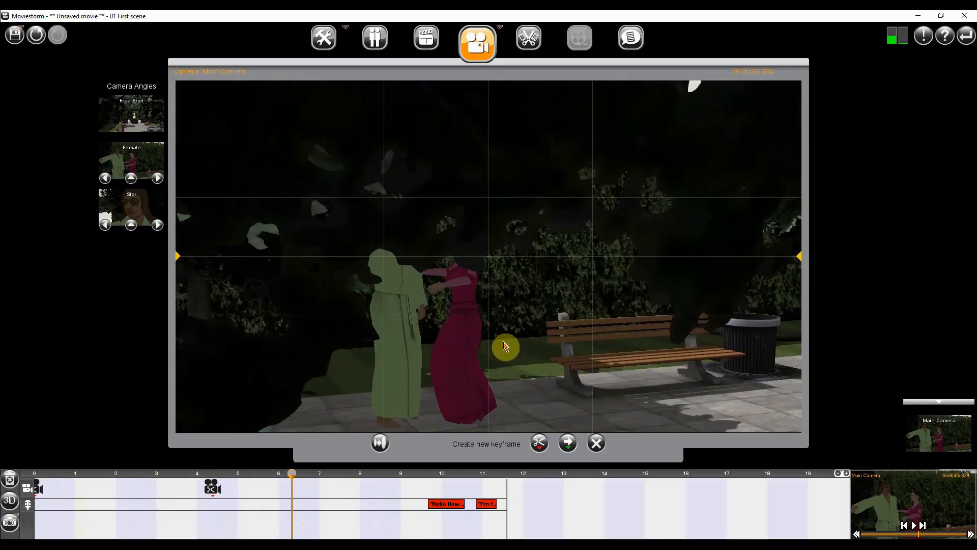
At about 6.3 seconds, apply the Wide Close-up One Shot on Star camera angle
left_click(131, 225)
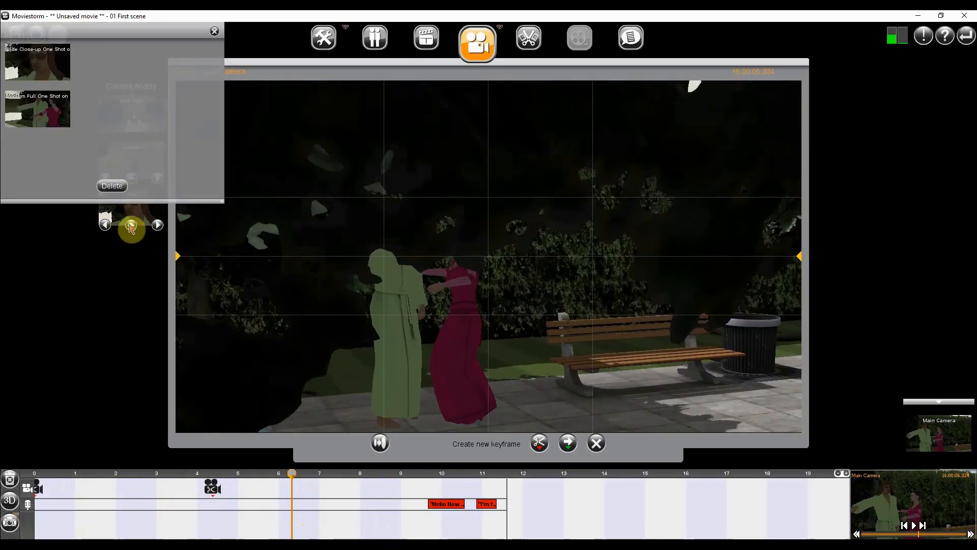
left_click(39, 61)
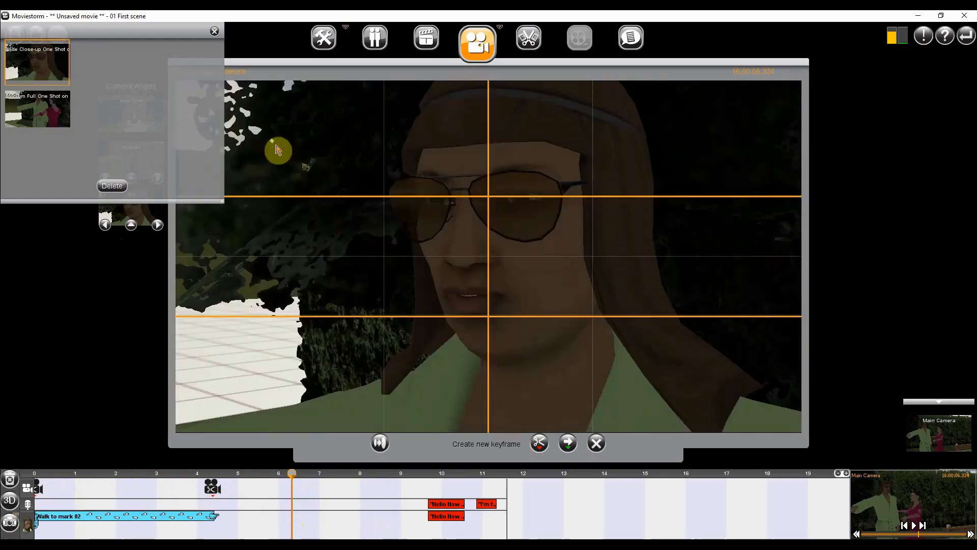
left_click(213, 33)
Pull the Star shot back to a wide view, orbit until the blue car is in the foreground, create a camera cut, and preview it
scroll(399, 311, "down", 10)
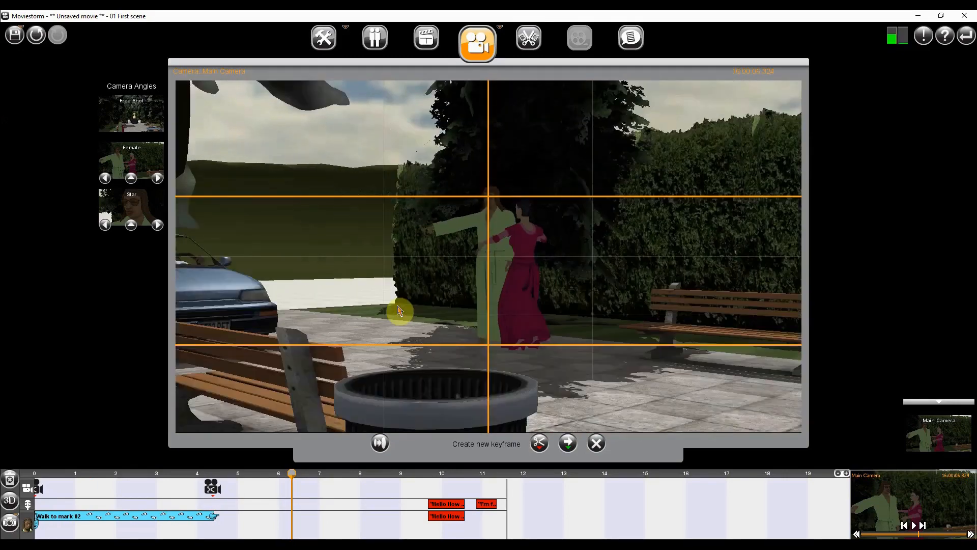
scroll(400, 311, "down", 1)
scroll(399, 311, "up", 2)
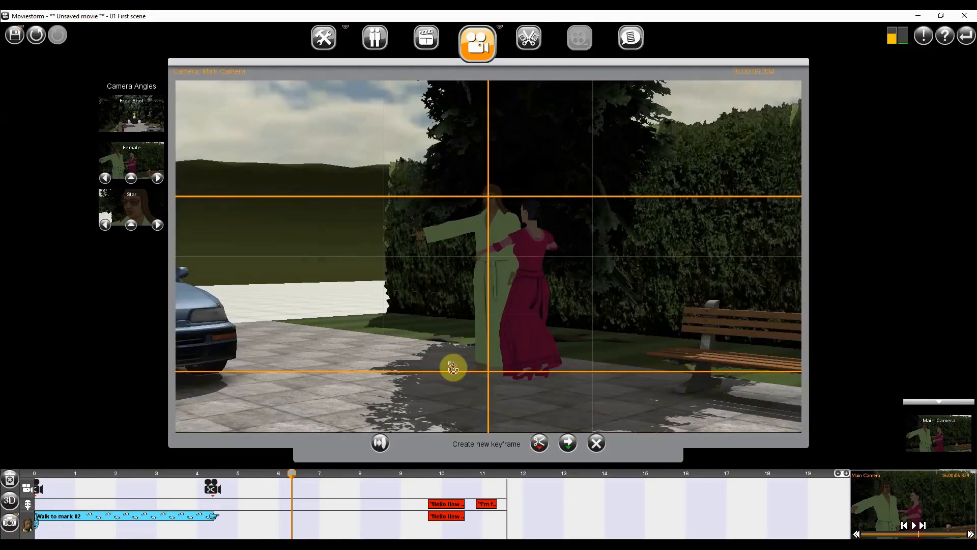
left_click_drag(453, 368, 585, 366)
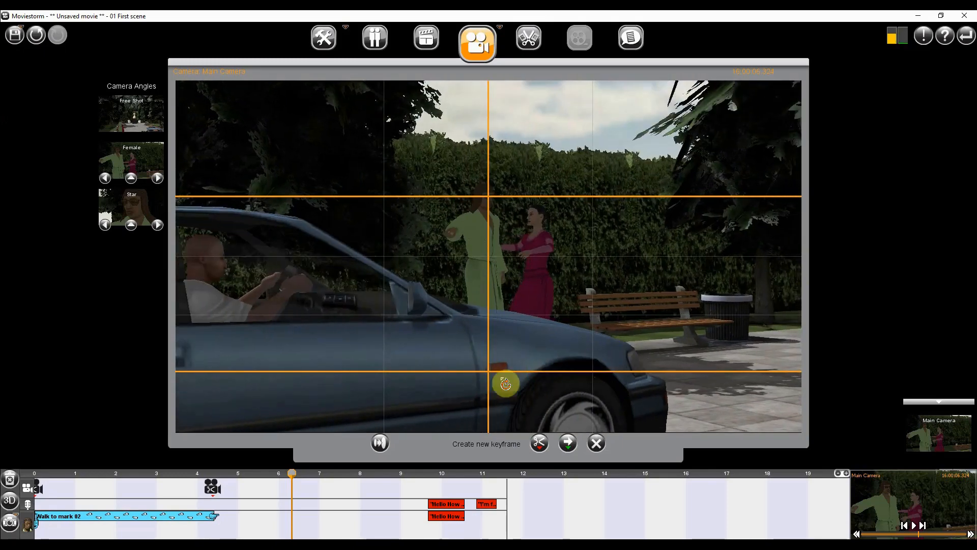
left_click(539, 442)
left_click_drag(210, 473, 462, 474)
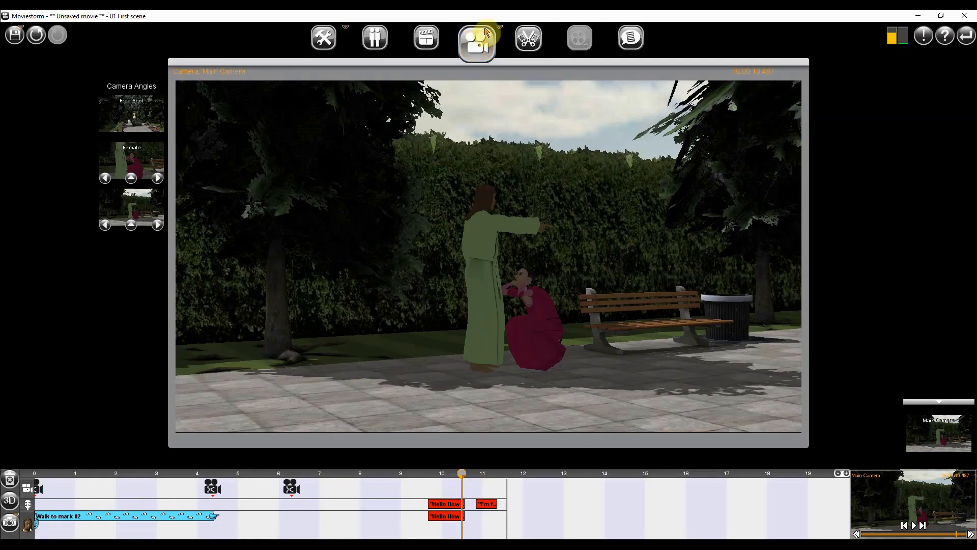
Go to the Cutting Room and look through the available audio, image, filter, and title resources, ending at the movie footage
left_click(529, 52)
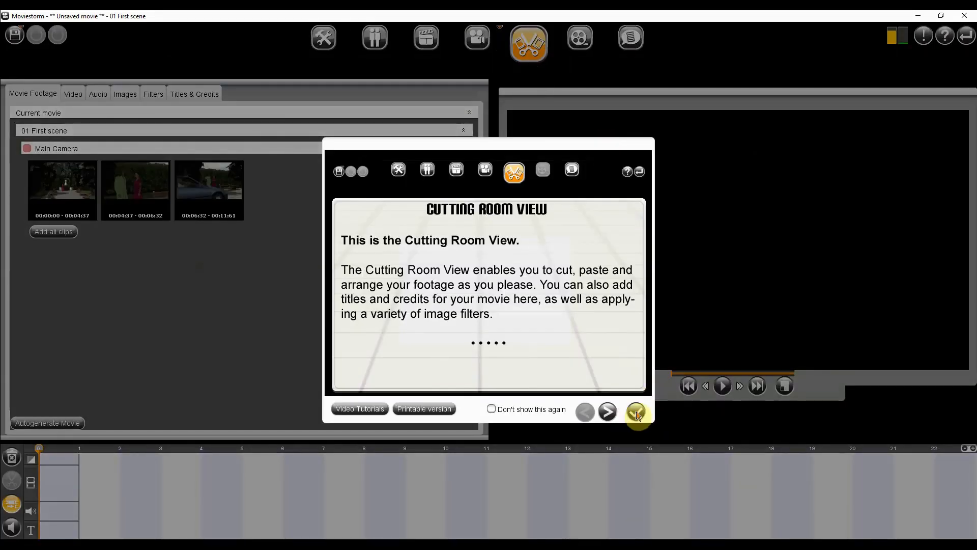
left_click(636, 412)
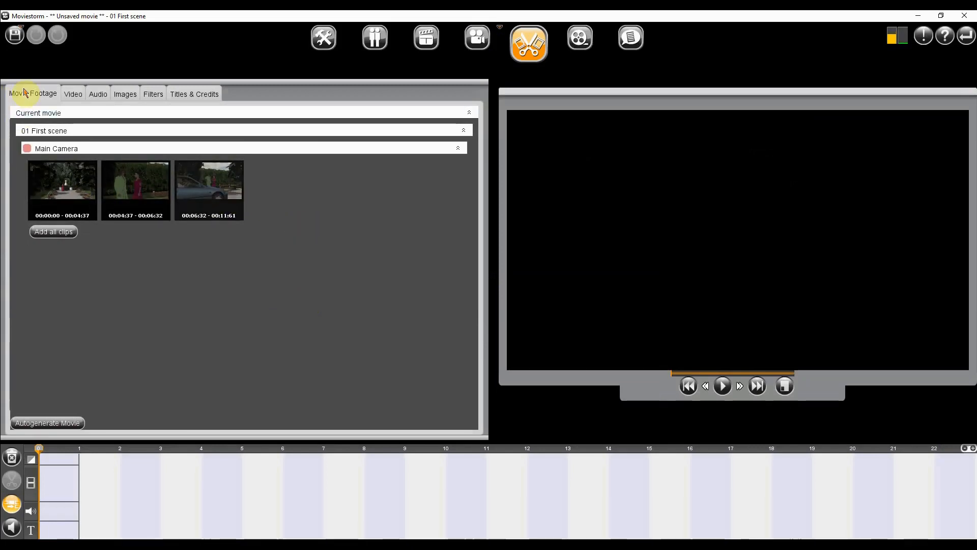
left_click(100, 92)
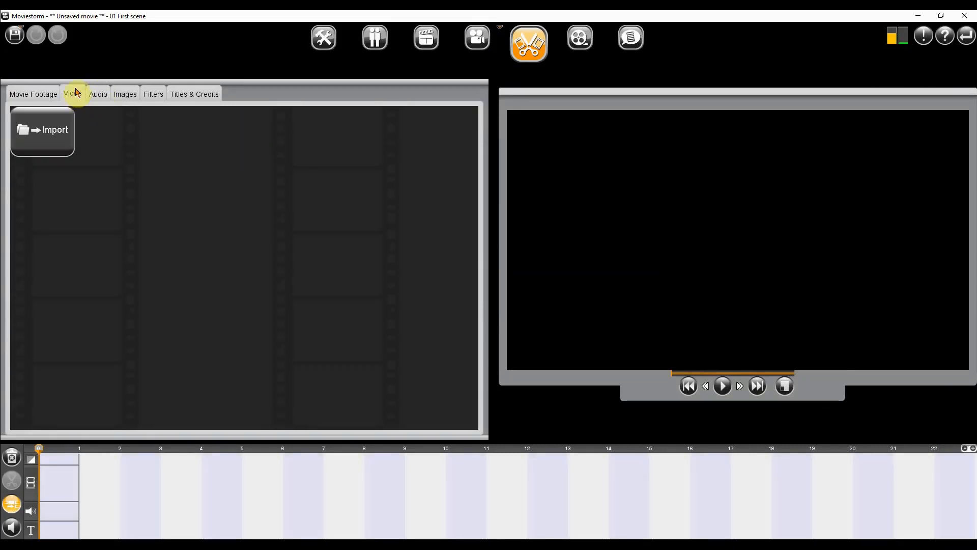
left_click(126, 95)
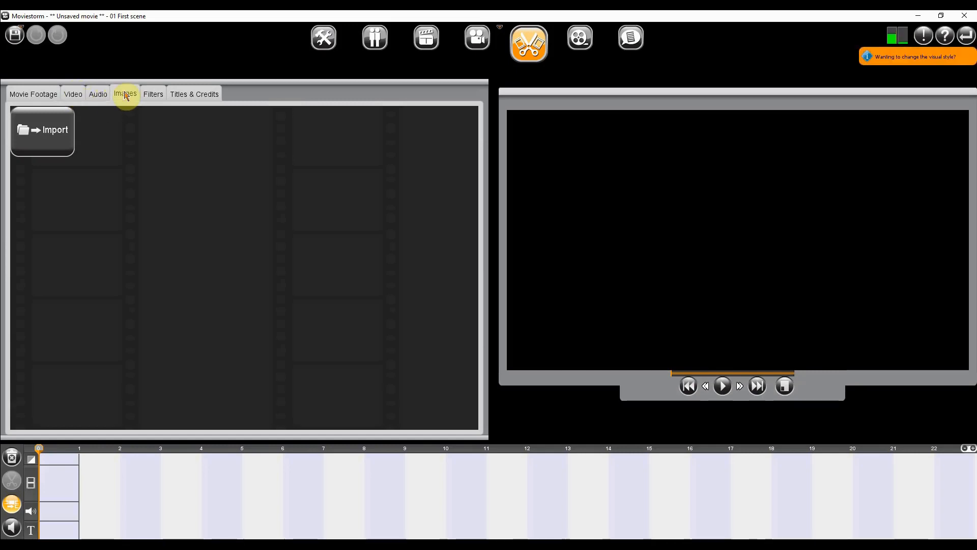
left_click(154, 95)
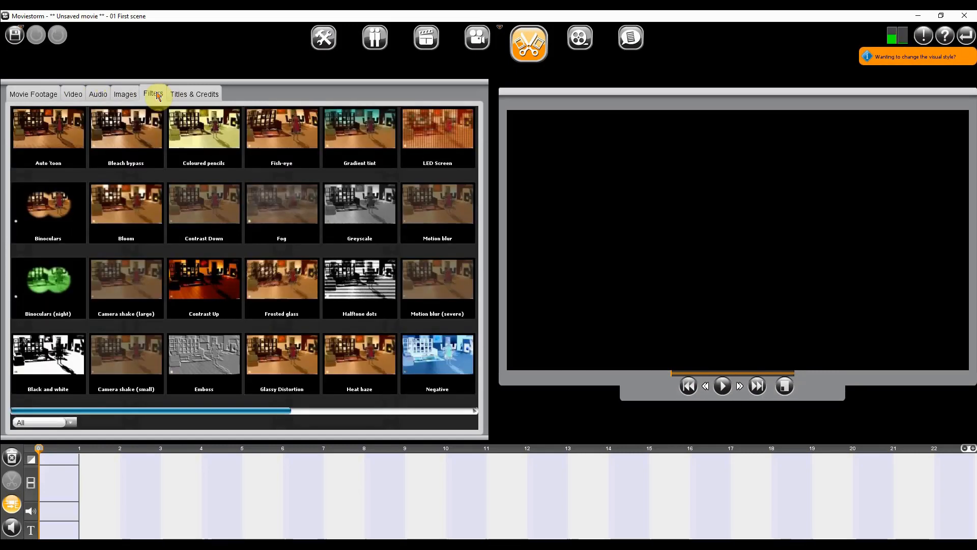
left_click(190, 97)
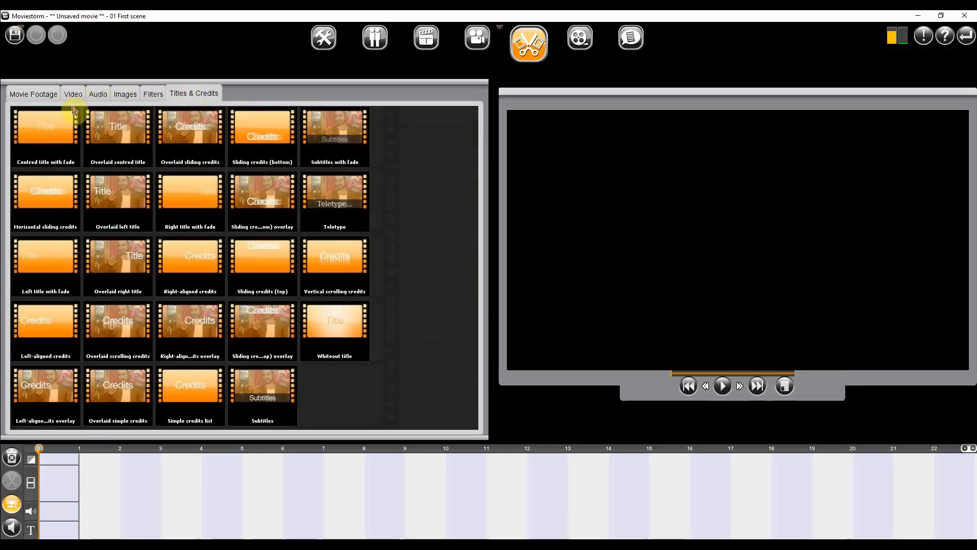
left_click(29, 97)
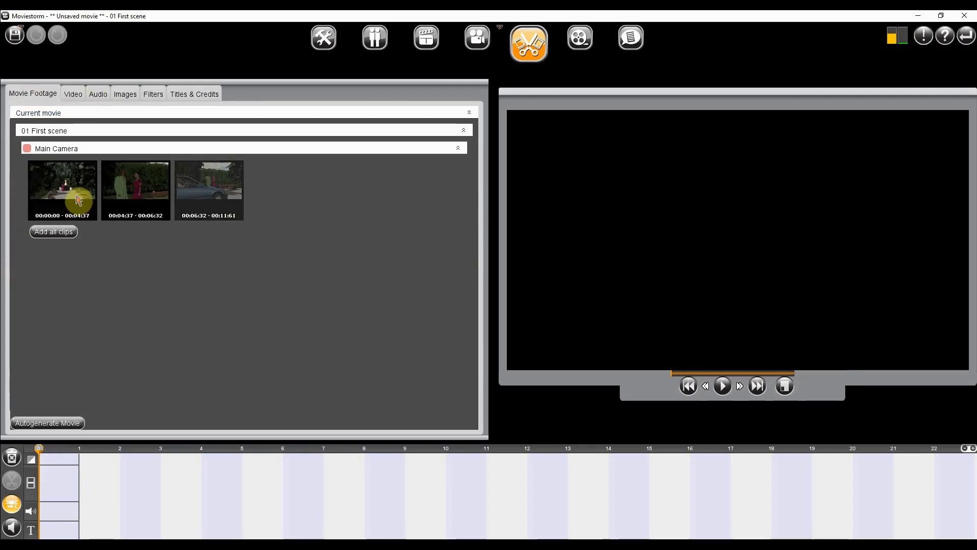
Place the three Main Camera clips on the video track in chronological order, starting at zero
left_click_drag(69, 201, 76, 326)
left_click_drag(45, 487, 45, 494)
left_click_drag(133, 203, 229, 493)
left_click_drag(212, 193, 300, 493)
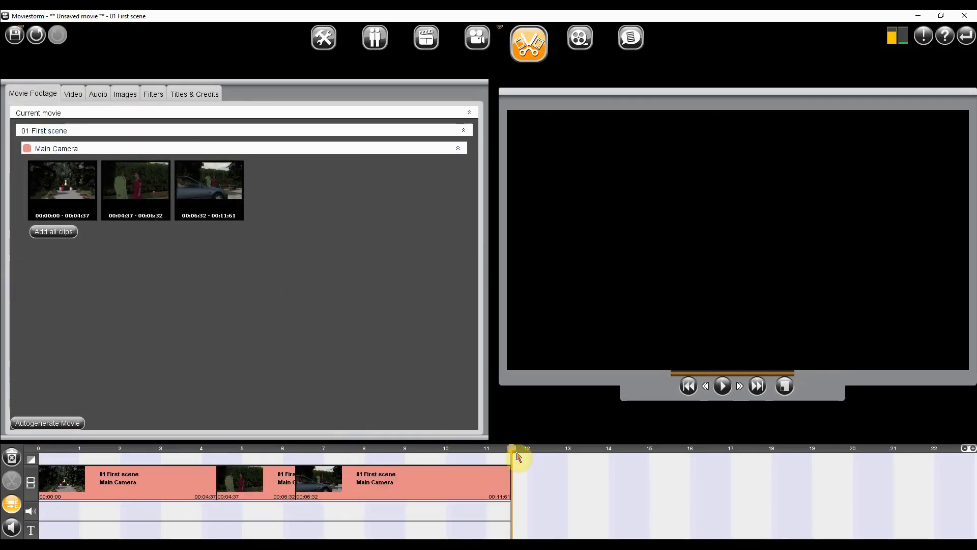
Add a Centred title with fade reading "The End" after the last clip, followed by a "Directed by" credit
left_click_drag(514, 451, 504, 478)
left_click(199, 93)
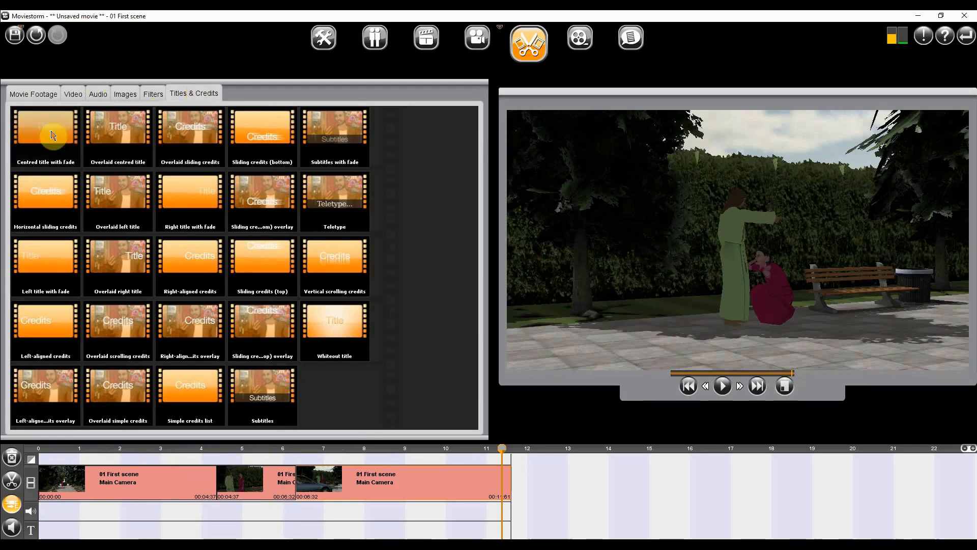
double_click(34, 137)
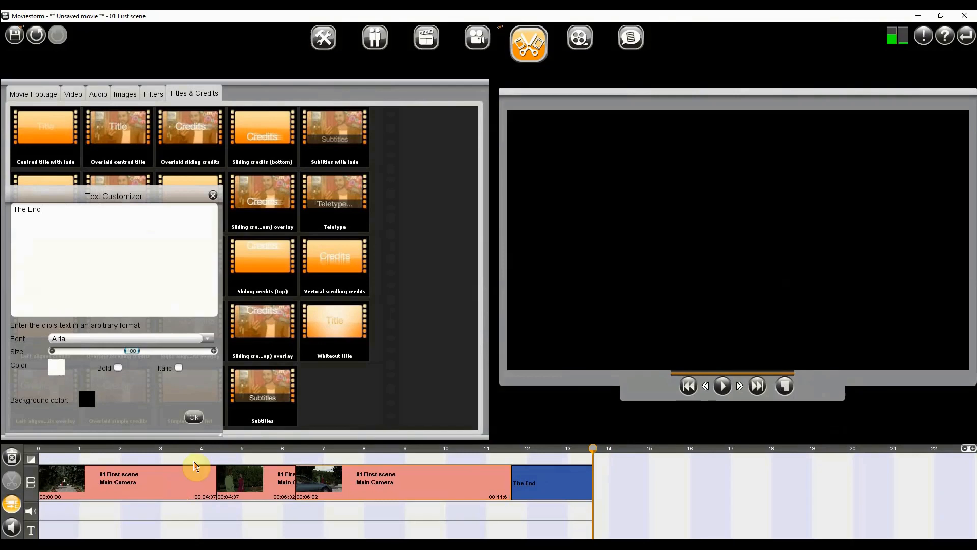
left_click(194, 416)
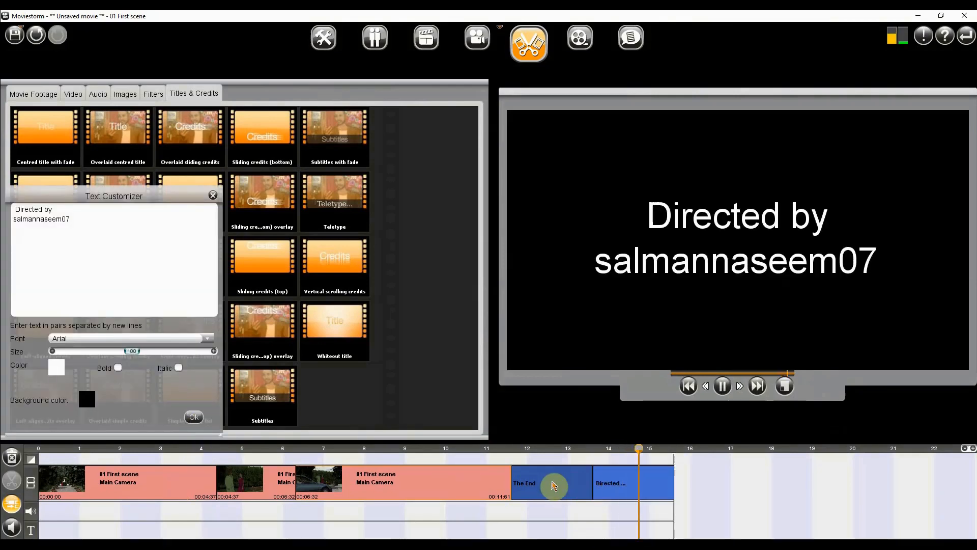
Correct the director's name in the "Directed by" credit: remove the trailing number, separate first and last name, and capitalize both
left_click_drag(464, 455, 651, 472)
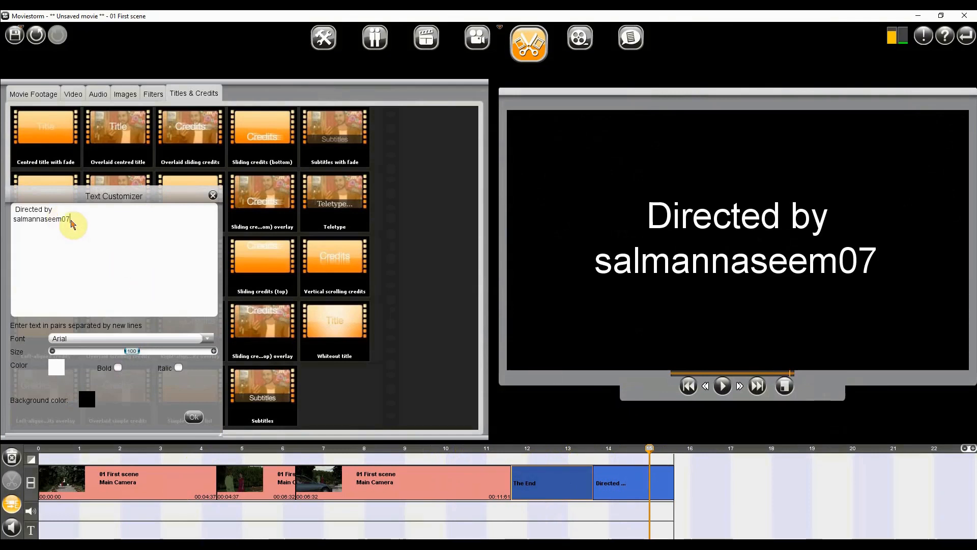
key("BackSpace")
key("BackSpace")
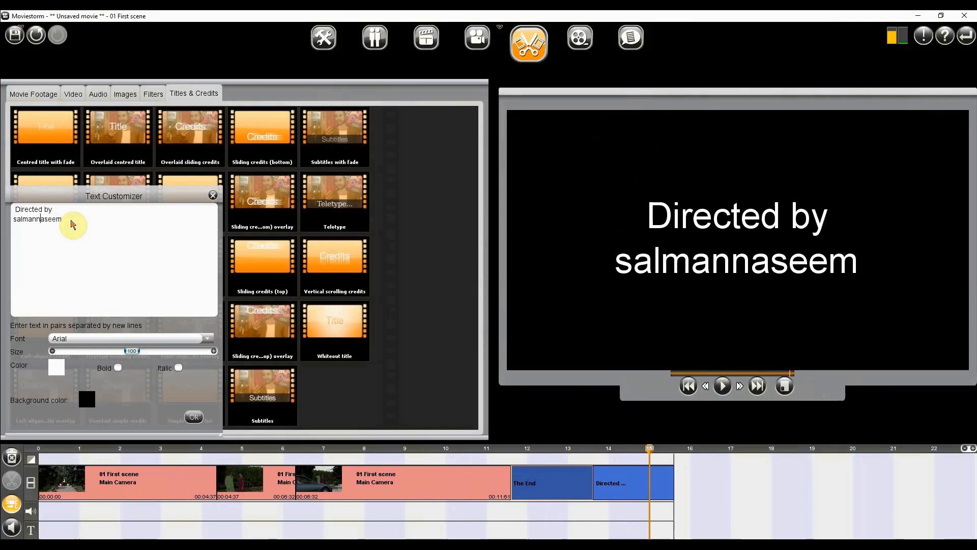
key("BackSpace")
type("N")
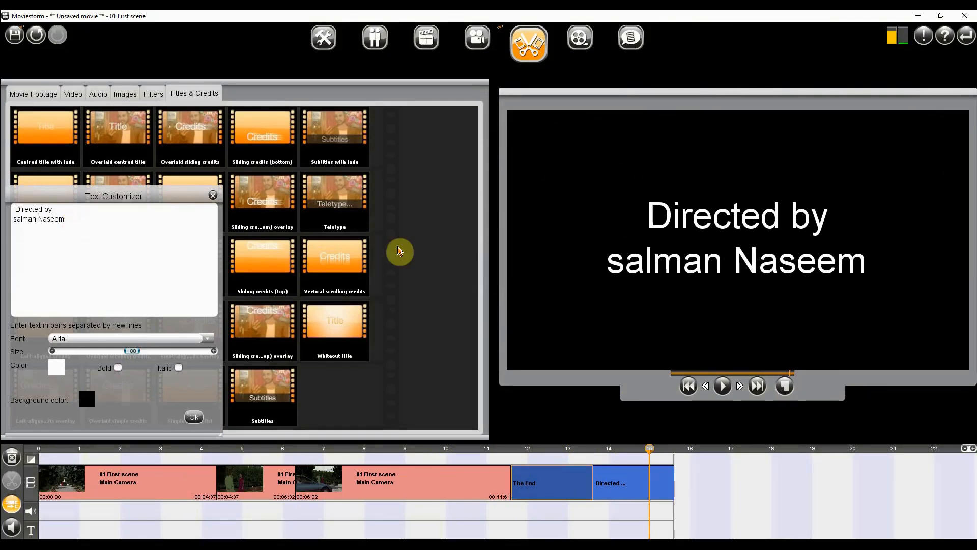
left_click(18, 221)
key("BackSpace")
type("S")
left_click(194, 416)
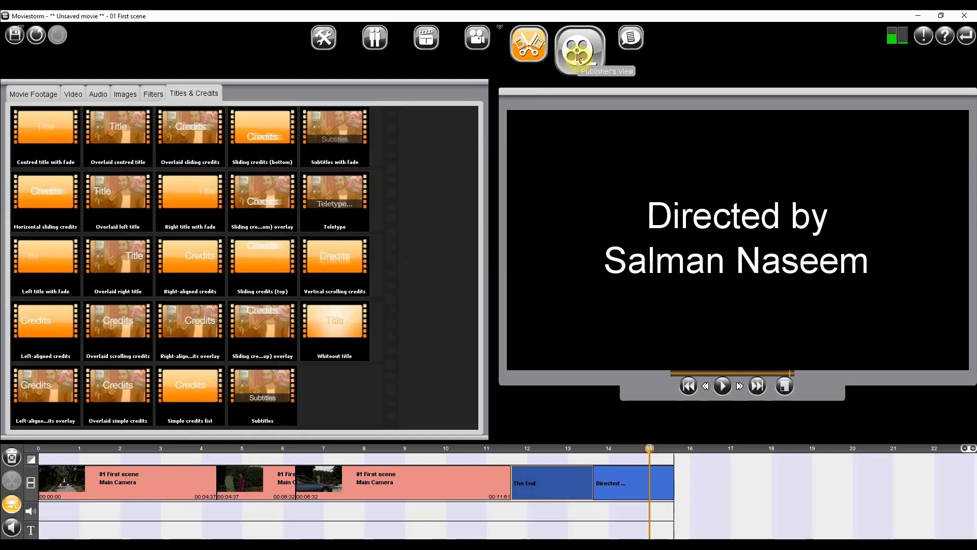
In the Publisher's View, render the movie at 720p, overwriting the existing Unnamed Movie.webm
left_click(578, 57)
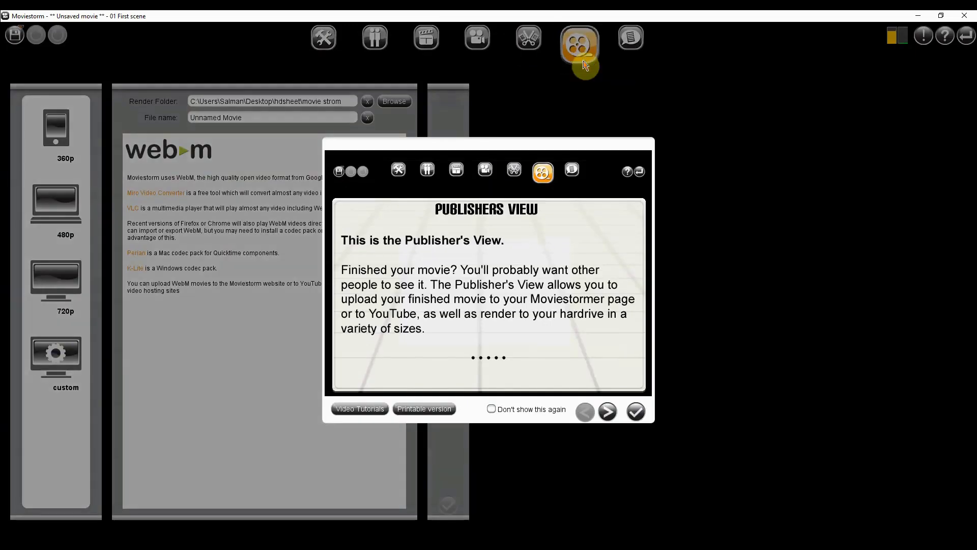
left_click(636, 412)
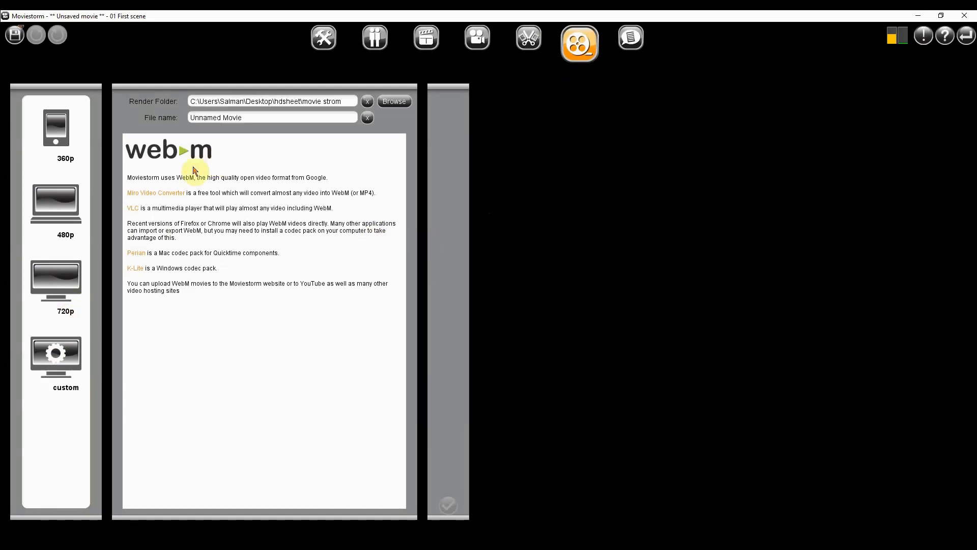
left_click(63, 283)
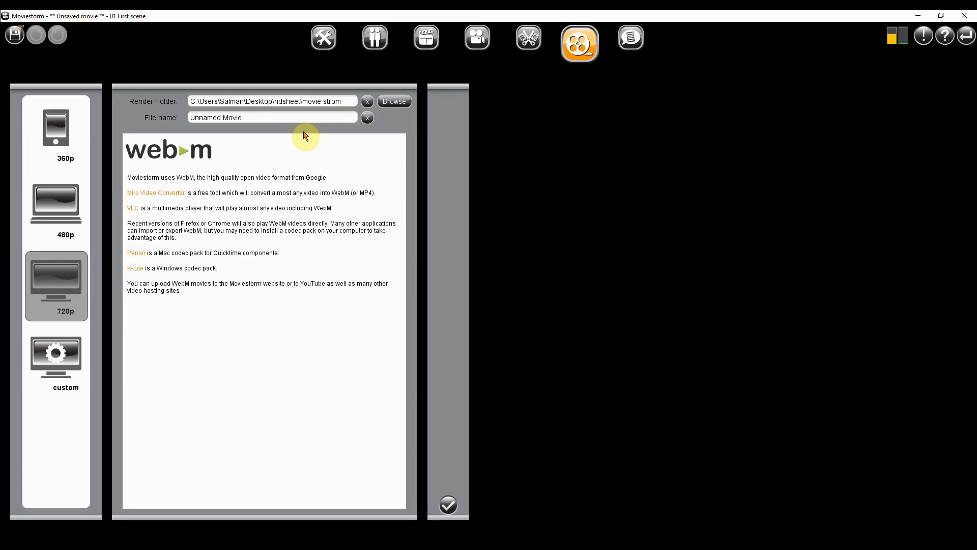
left_click(449, 506)
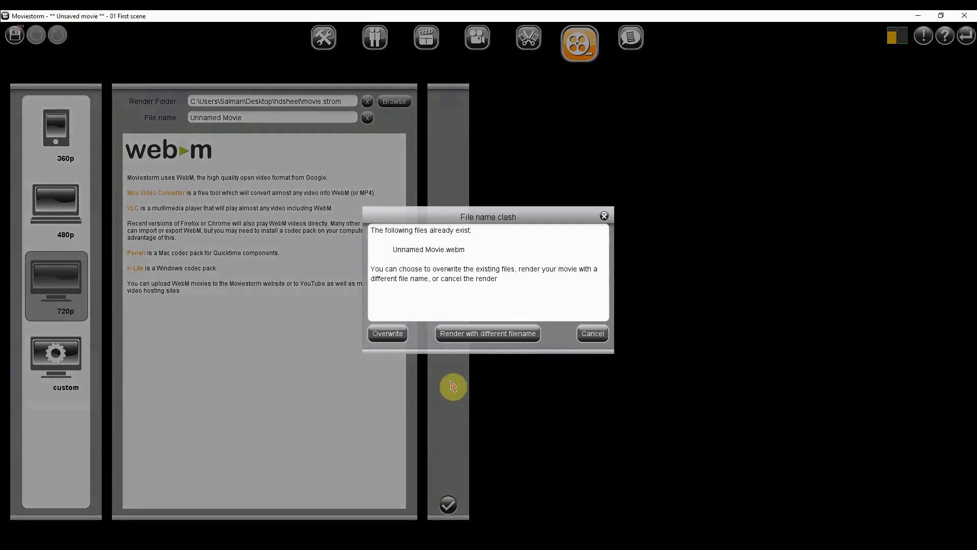
left_click(388, 334)
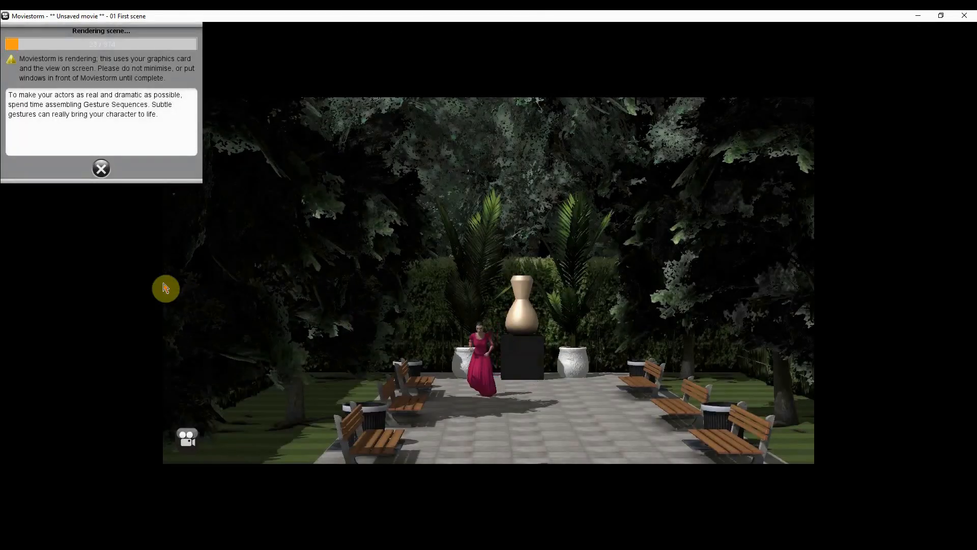